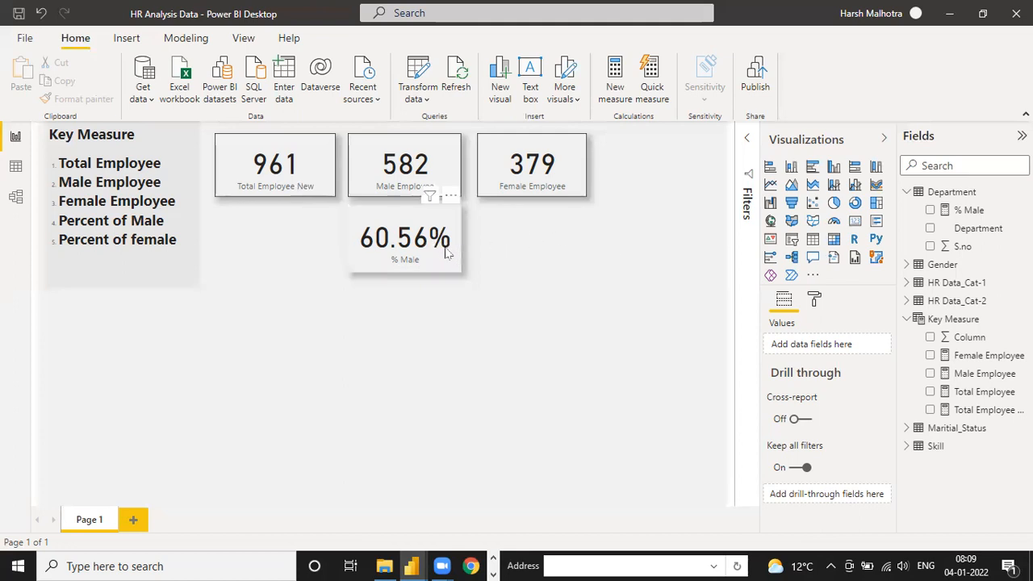
- Move the % Male measure from the Department table to the Key Measure home table
left_click(418, 230)
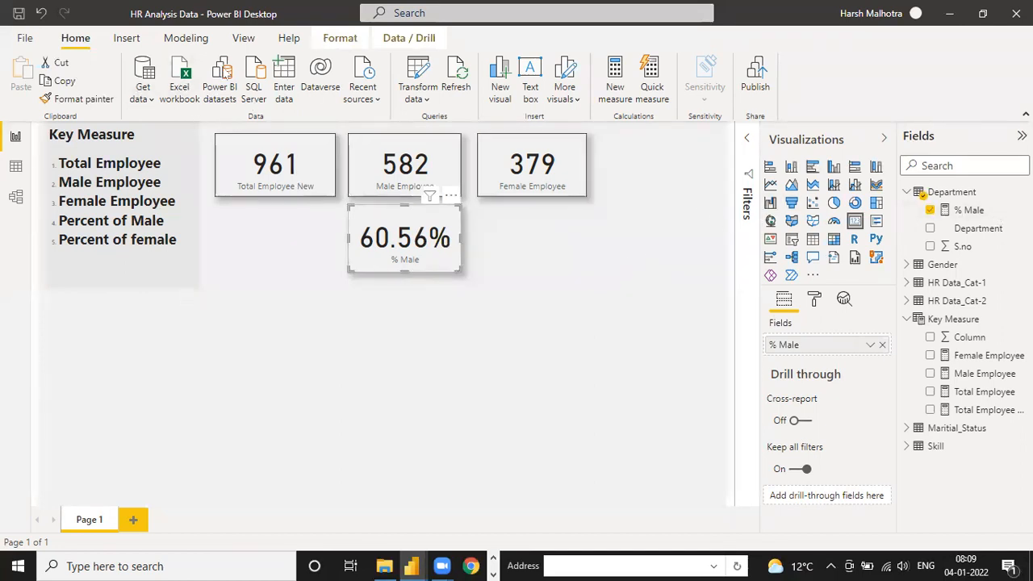
left_click(954, 208)
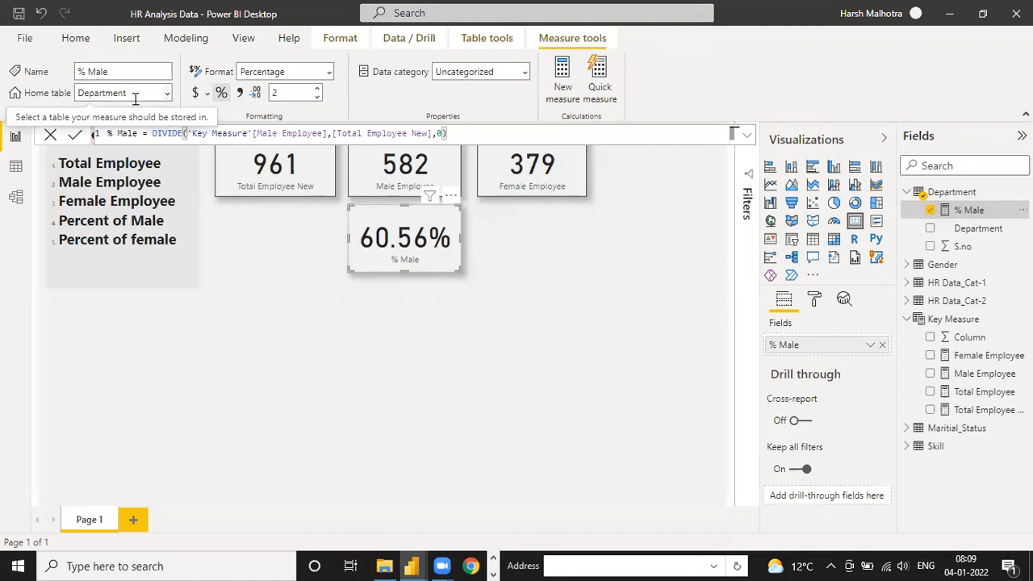
left_click(167, 94)
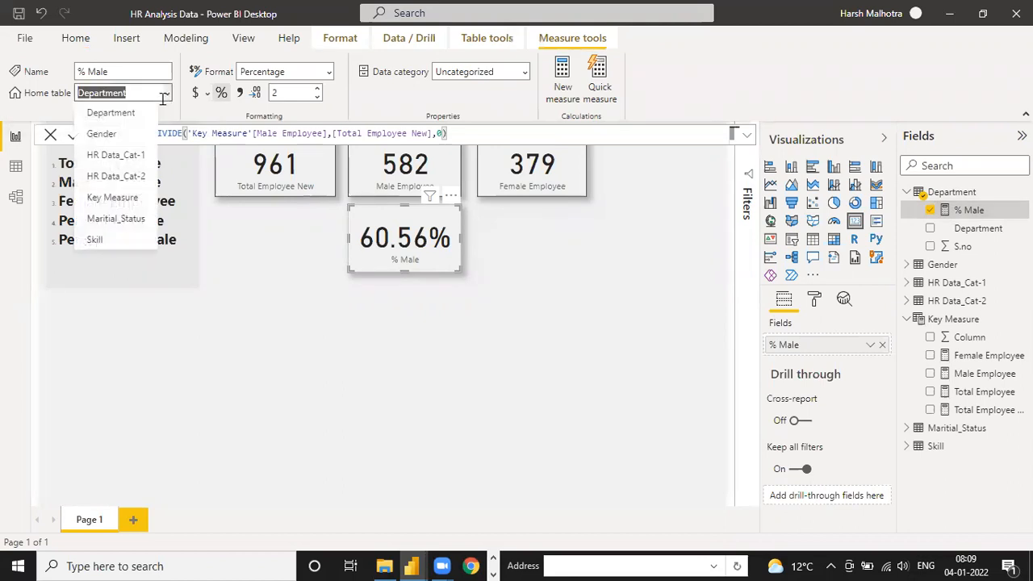
left_click(110, 198)
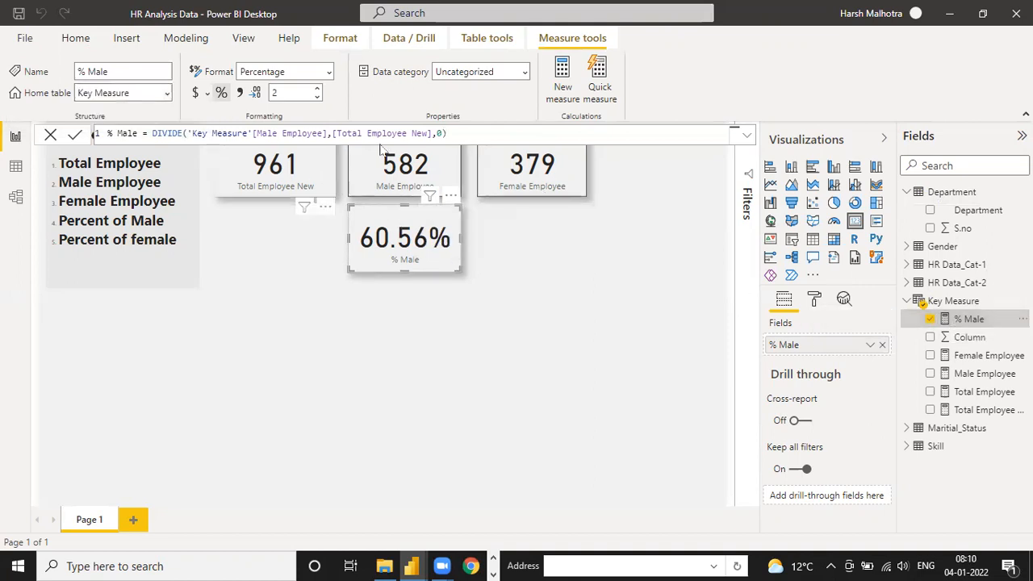
- Create a new measure in the Key Measure table from a copy of the % Male formula and name it % Female
triple_click(461, 135)
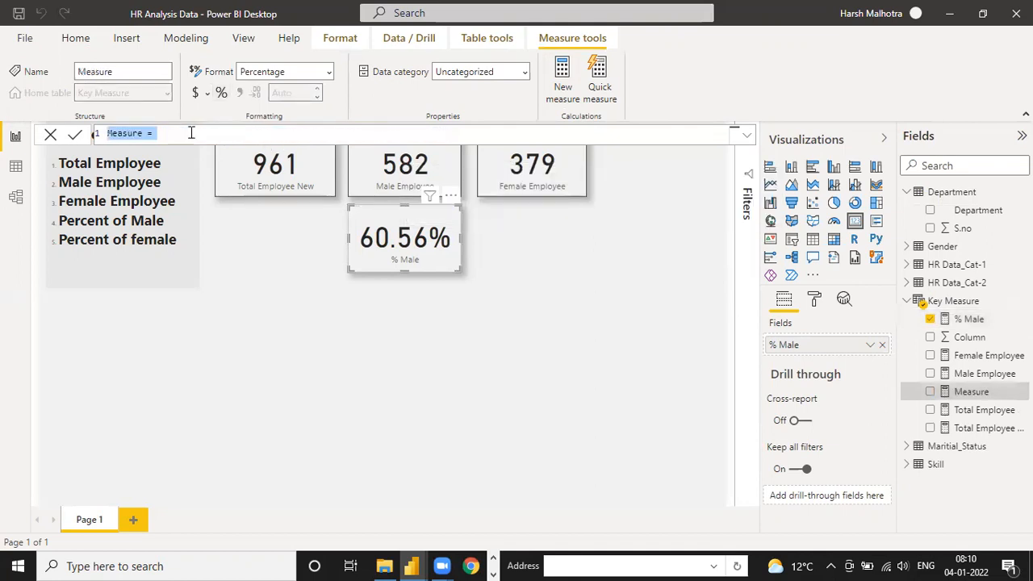
type("% Male = DIVIDE('Key Measure'[Male Employee],[Total Employee New],0)")
key("BackSpace")
key("BackSpace")
key("BackSpace")
key("BackSpace")
type("Famale")
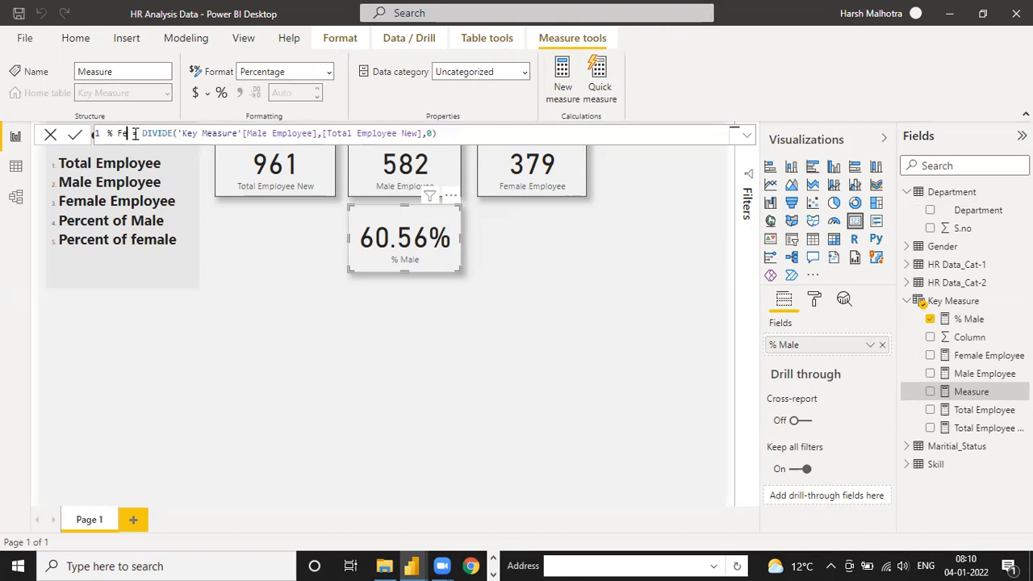
- Replace the numerator of the % Female DIVIDE formula with 'Key Measure'[Female Employee] and commit the measure
left_click(335, 135)
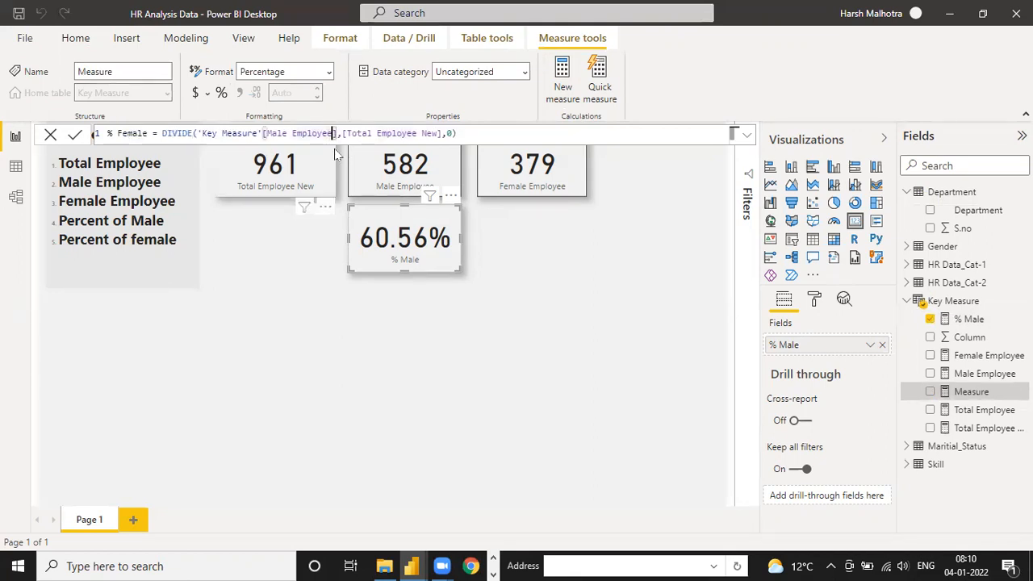
key("BackSpace")
key("BackSpace")
key("BackSpace")
key("BackSpace")
key("BackSpace")
key("BackSpace")
key("BackSpace")
key("BackSpace")
key("BackSpace")
key("BackSpace")
key("BackSpace")
key("BackSpace")
key("BackSpace")
key("BackSpace")
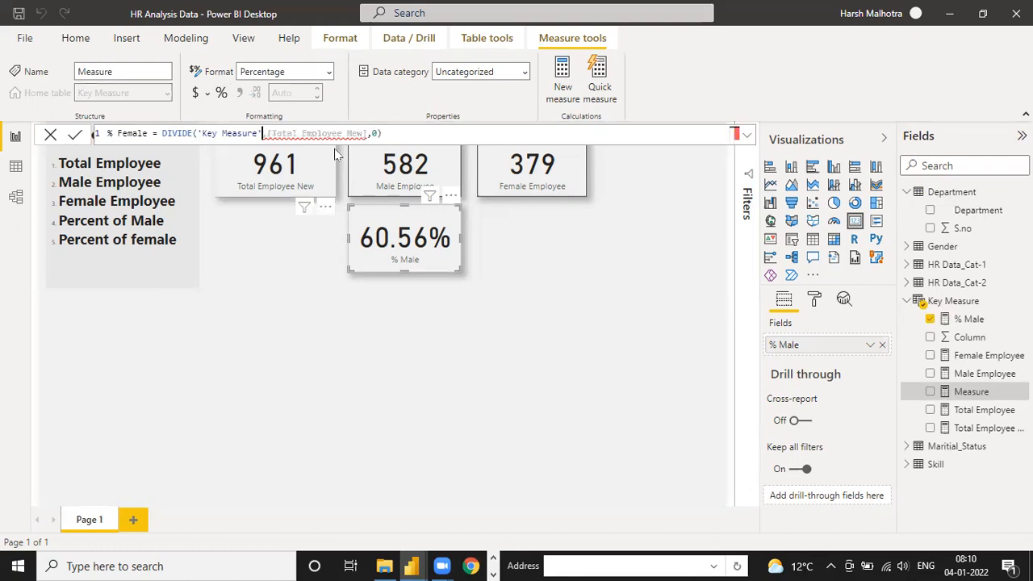
key("BackSpace")
key("BackSpace")
key("BackSpace")
key("BackSpace")
key("BackSpace")
key("BackSpace")
key("BackSpace")
key("BackSpace")
key("BackSpace")
key("BackSpace")
key("BackSpace")
key("BackSpace")
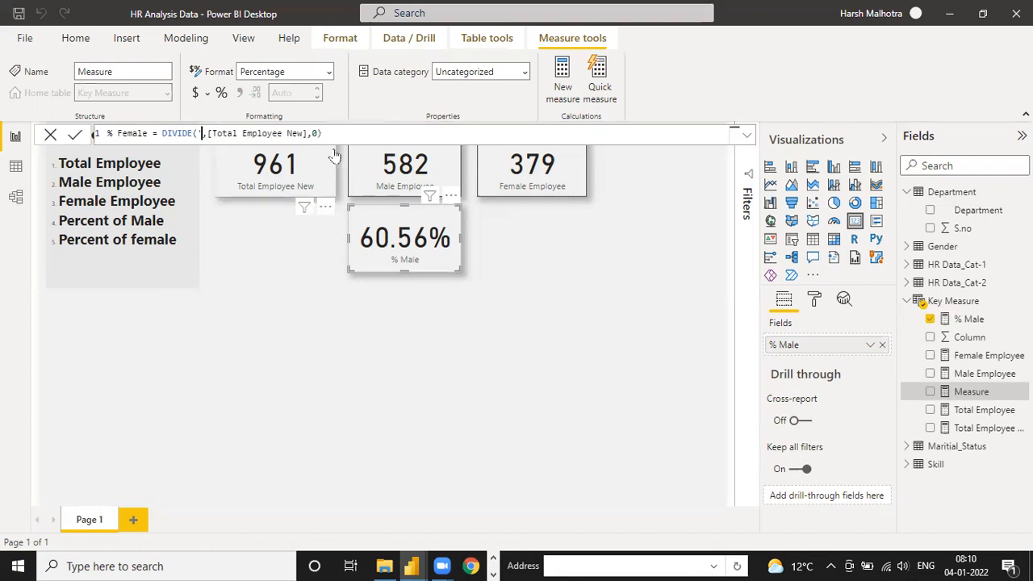
type("key")
key("Down")
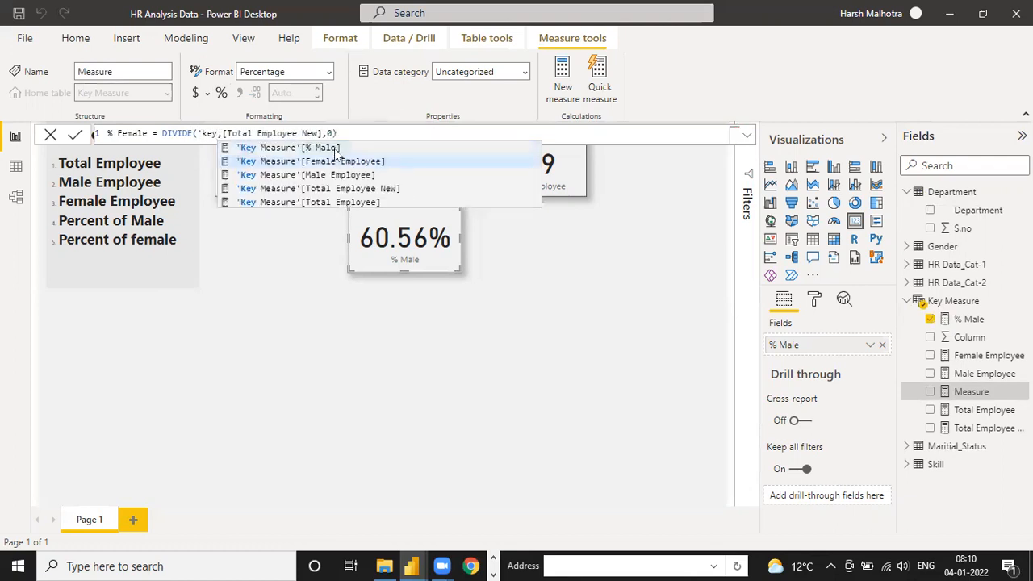
key("Tab")
left_click(480, 133)
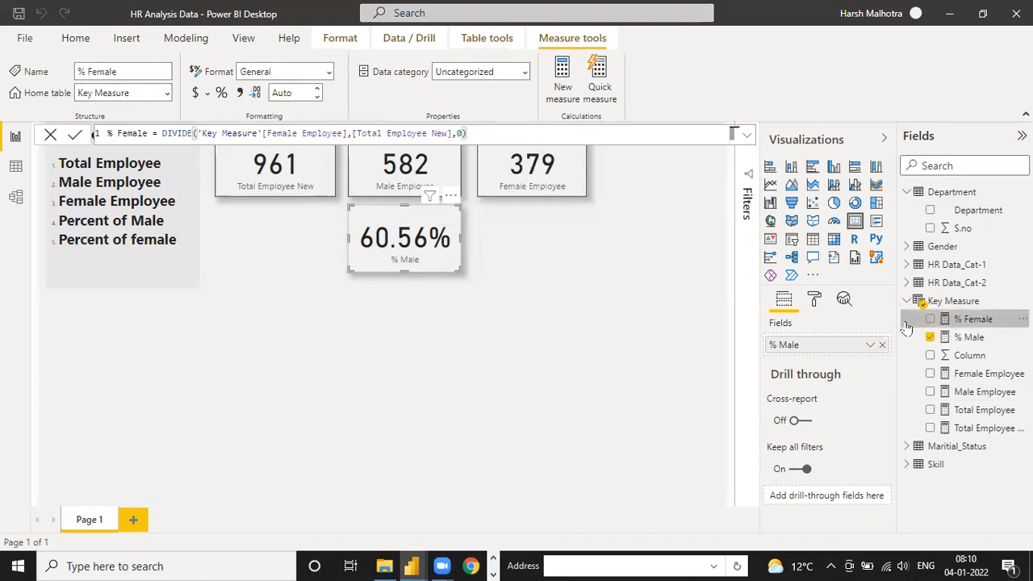
- Add a card showing % Female below the Female Employee card and resize it to match the % Male card
left_click_drag(557, 262, 547, 247)
left_click(855, 222)
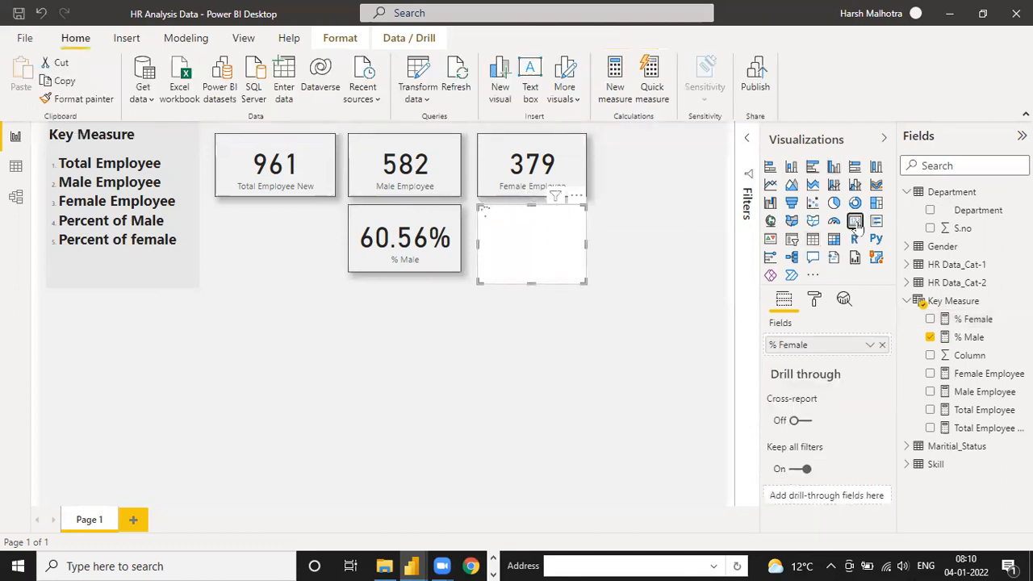
left_click_drag(585, 270, 584, 268)
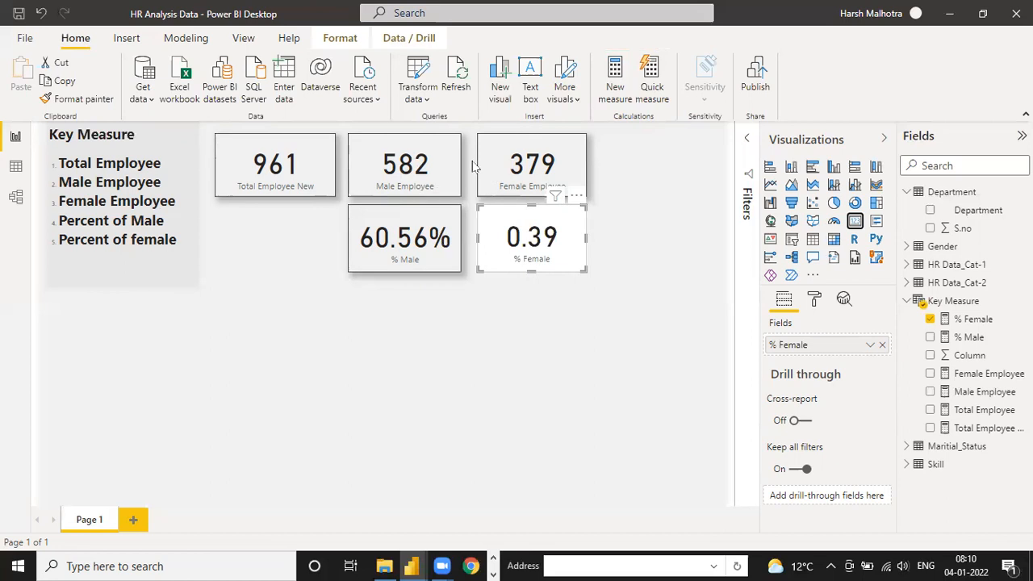
- Copy the Female Employee card's formatting to the % Female card and format the % Female measure as a percentage with two decimals
left_click(534, 174)
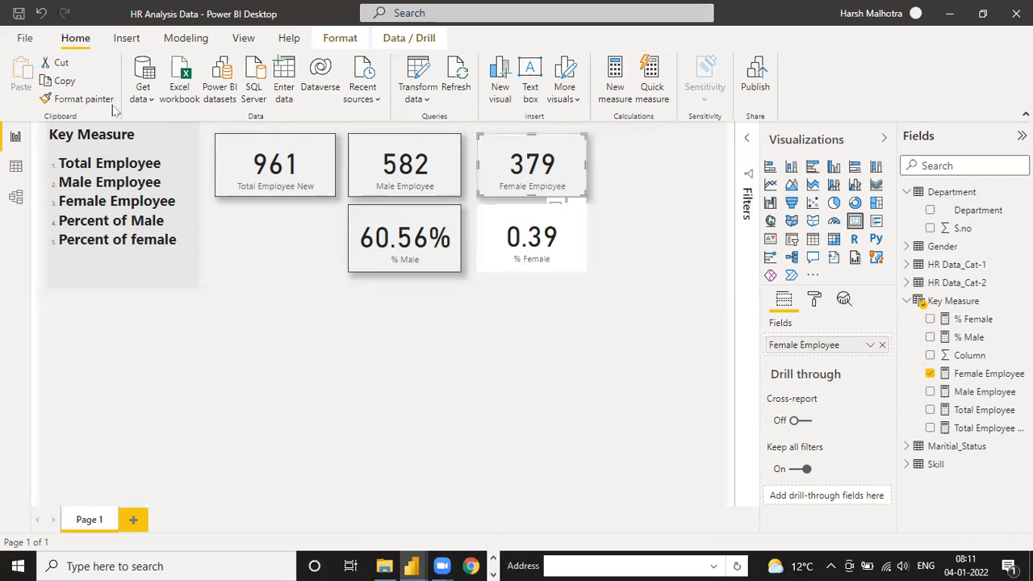
left_click(577, 236)
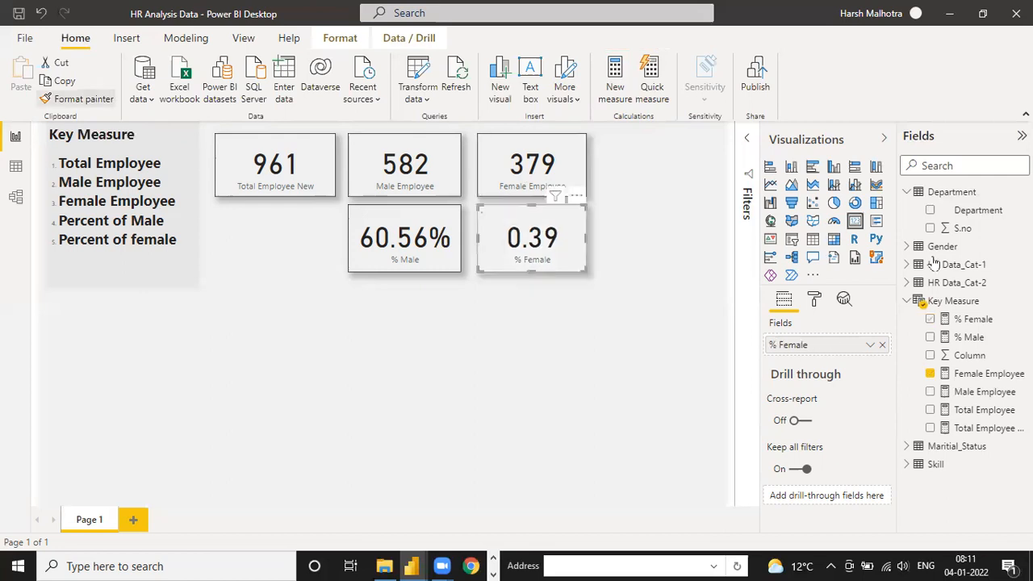
left_click(972, 319)
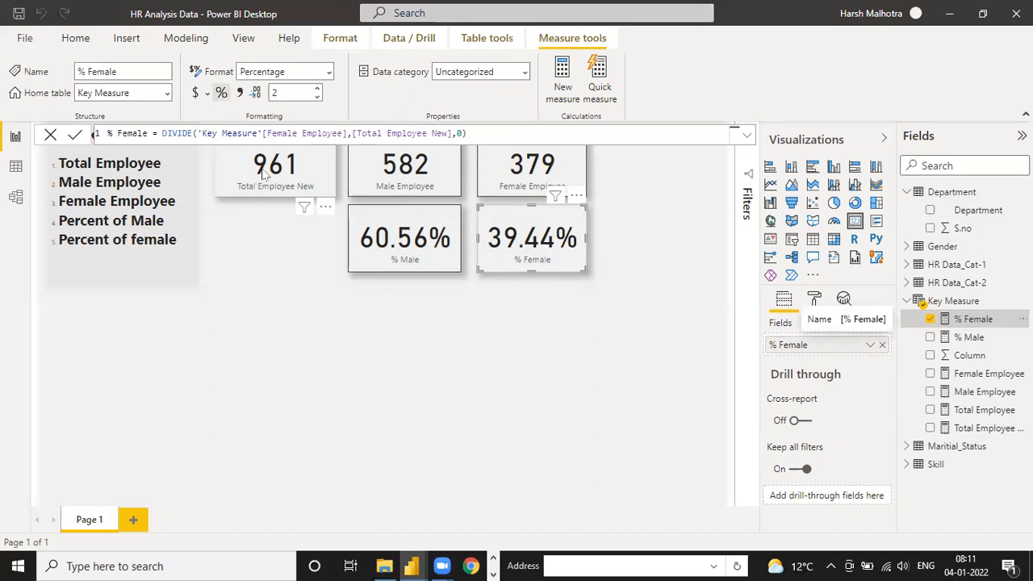
left_click(297, 298)
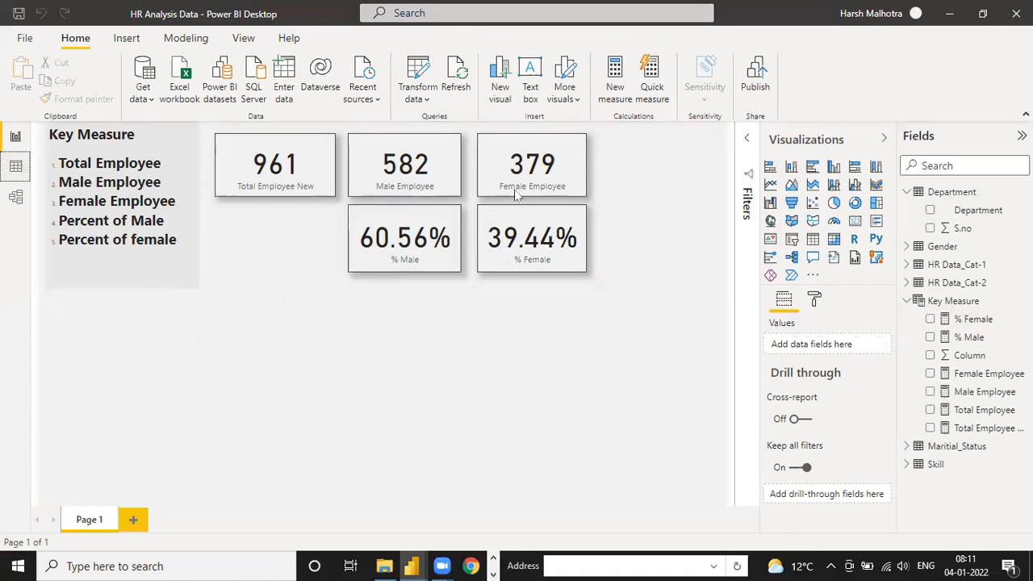
- Show the data of the HR Data_Cat-1 table and examine the distinct values in the YearsSinceLastPromotion column
left_click(15, 165)
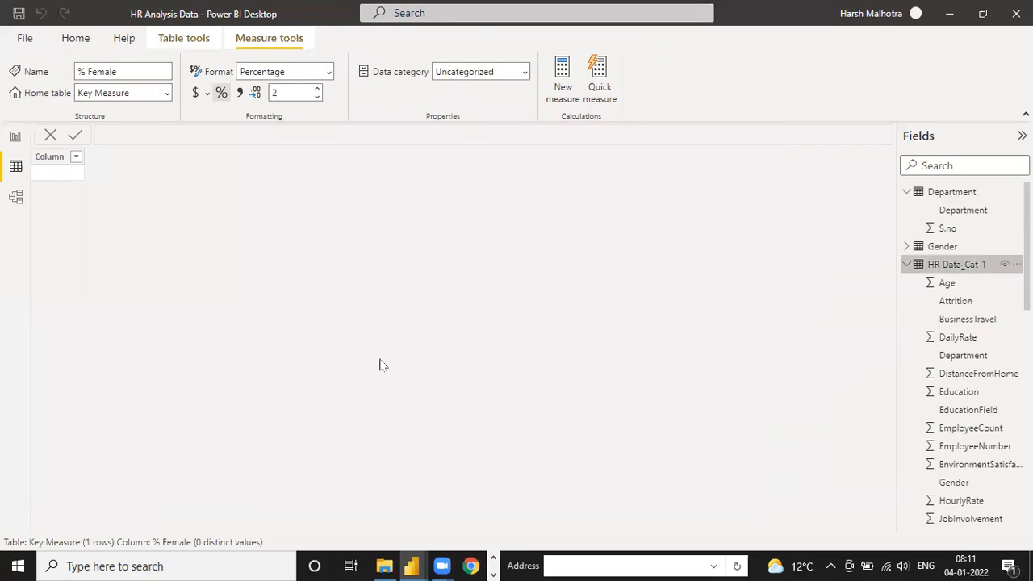
left_click(734, 527)
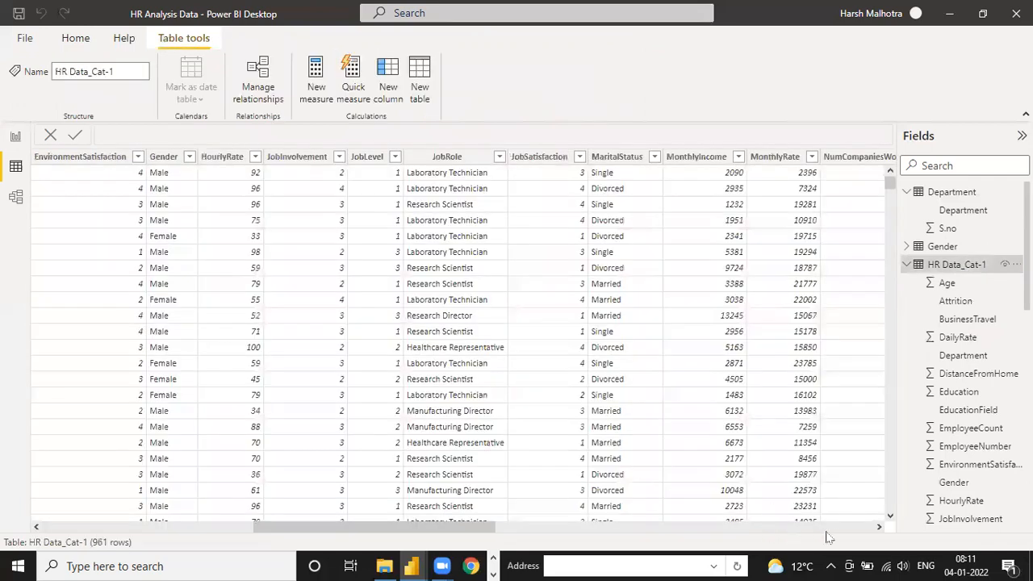
left_click(827, 528)
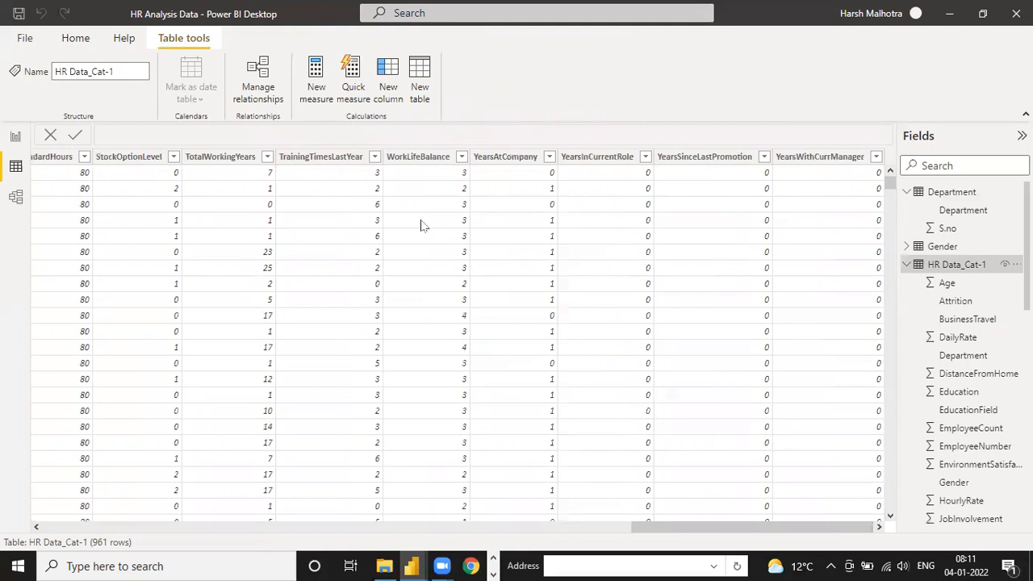
left_click(805, 166)
left_click(749, 161)
left_click(759, 161)
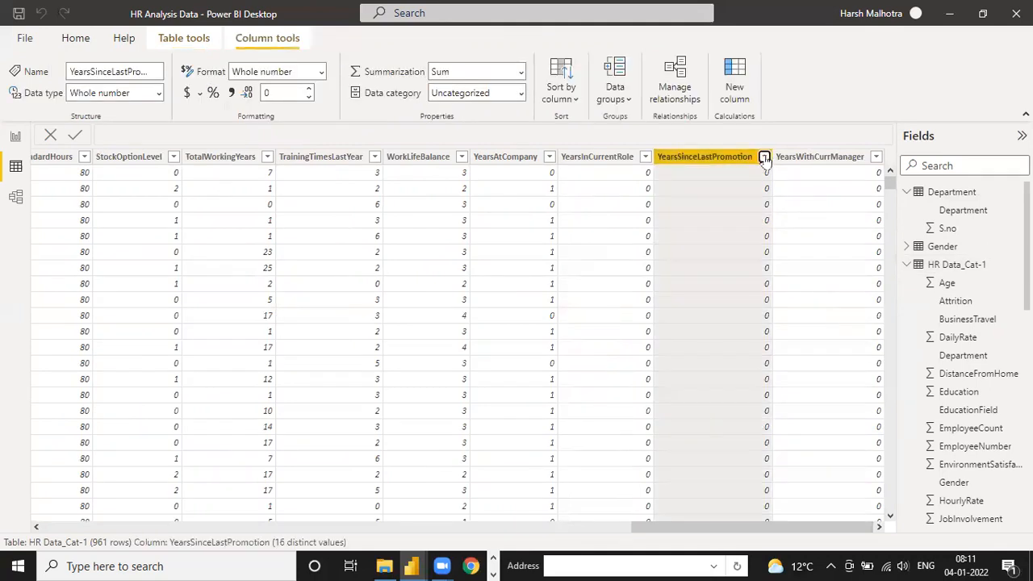
left_click(764, 157)
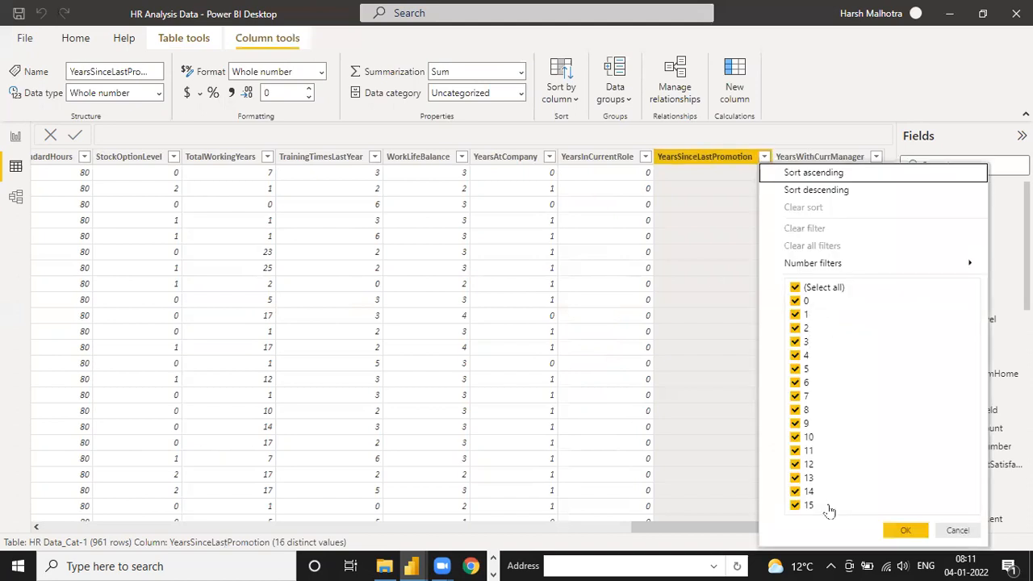
- Sort HR Data_Cat-1 by YearsInCurrentRole in descending order and check the distinct values of YearsInCurrentRole and YearsAtCompany
left_click(645, 161)
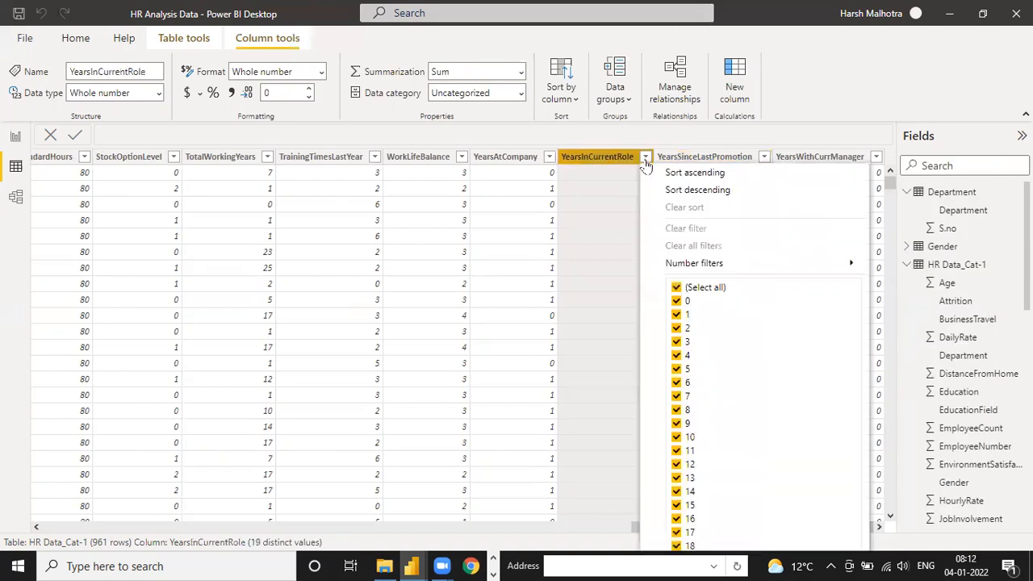
left_click(697, 190)
left_click(645, 157)
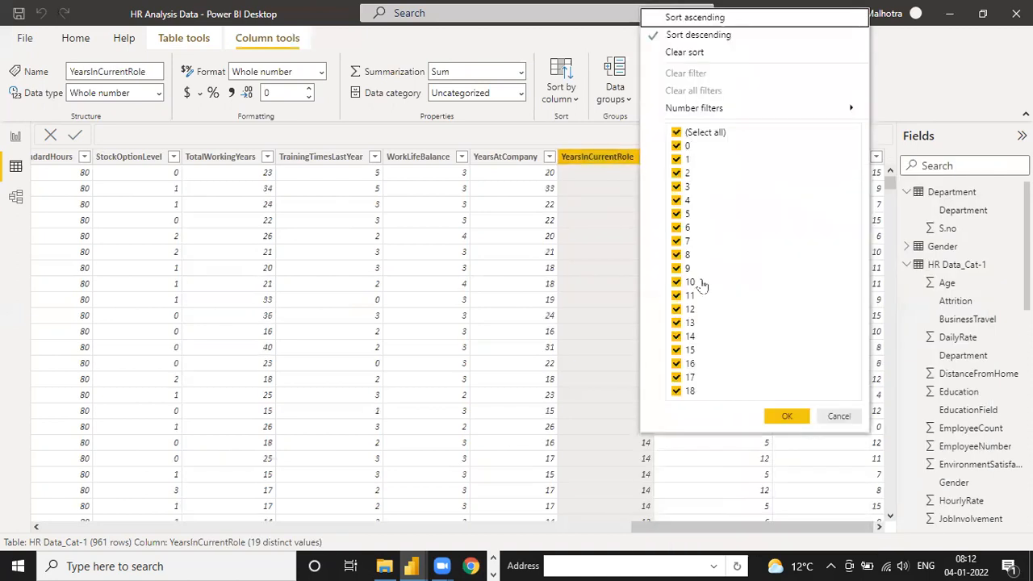
left_click(552, 159)
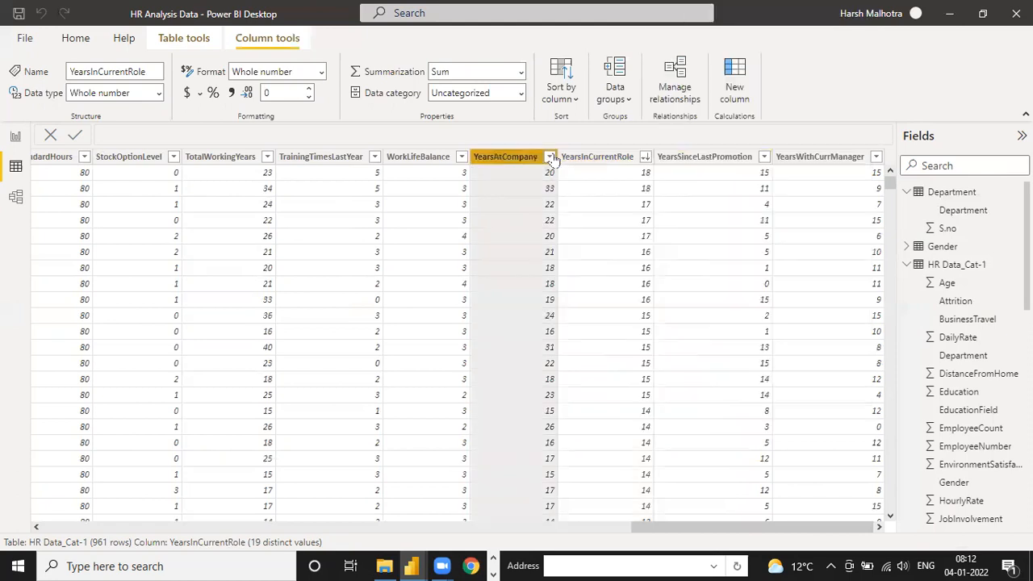
left_click(549, 159)
left_click(690, 534)
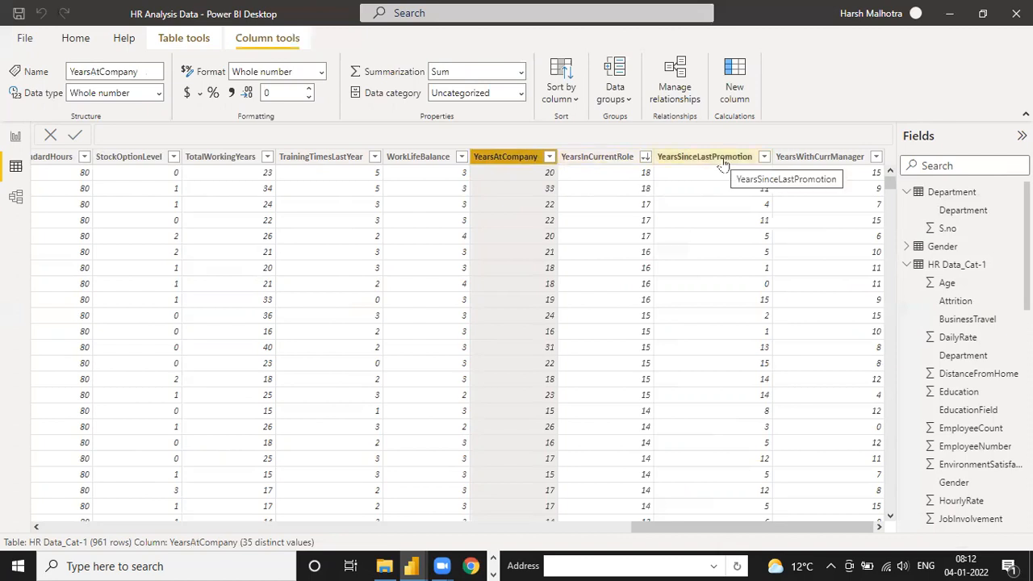
- Add a calculated column to HR Data_Cat-1, name it Promotion Status, and start a second line for its formula
left_click(678, 159)
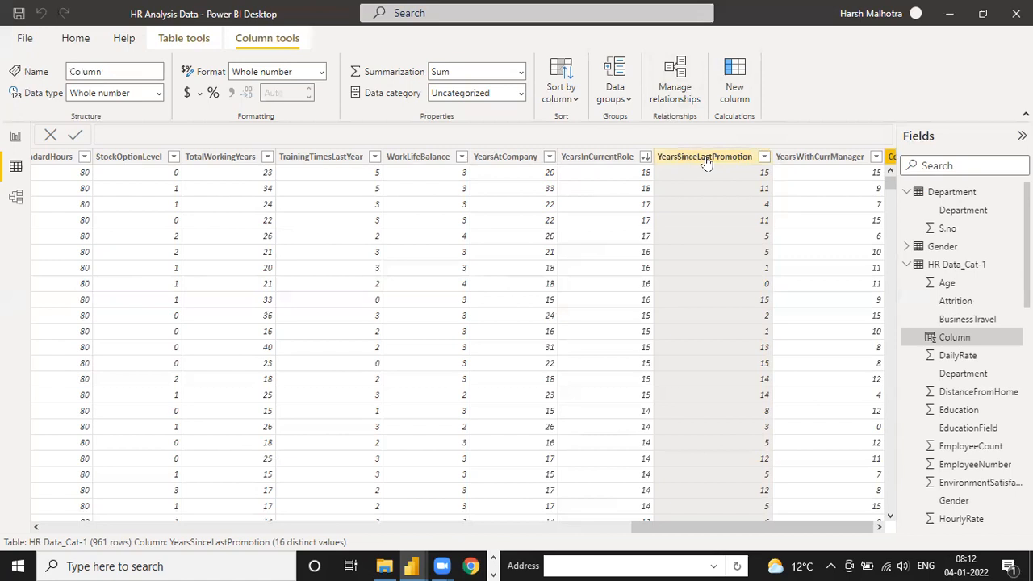
left_click(142, 134)
key("BackSpace")
key("BackSpace")
key("BackSpace")
key("BackSpace")
key("BackSpace")
key("BackSpace")
key("BackSpace")
type("Promotion")
key("BackSpace")
key("BackSpace")
key("BackSpace")
key("BackSpace")
key("BackSpace")
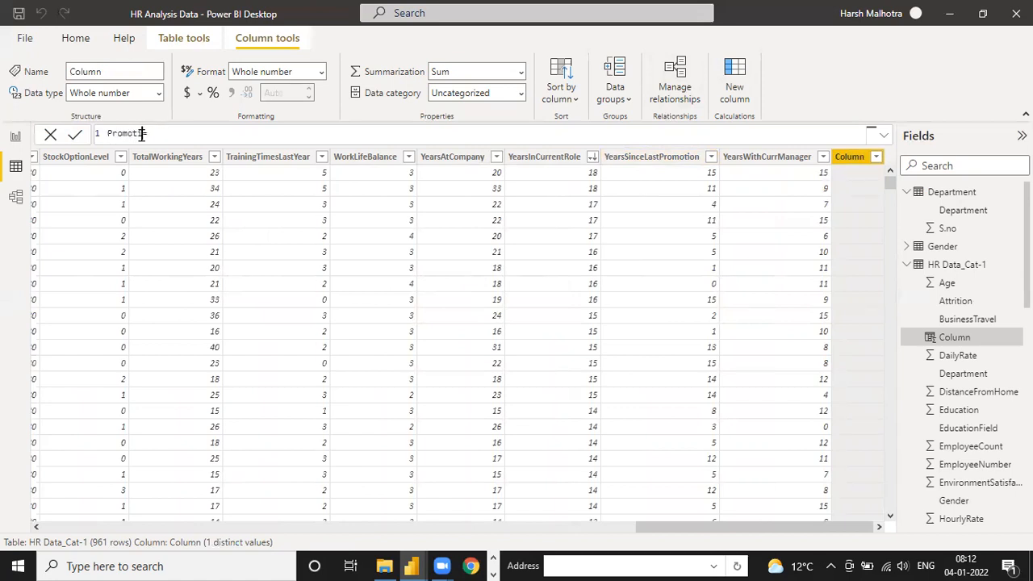
type("ion Statuys")
key("BackSpace")
key("BackSpace")
type("s")
key("shift+Return")
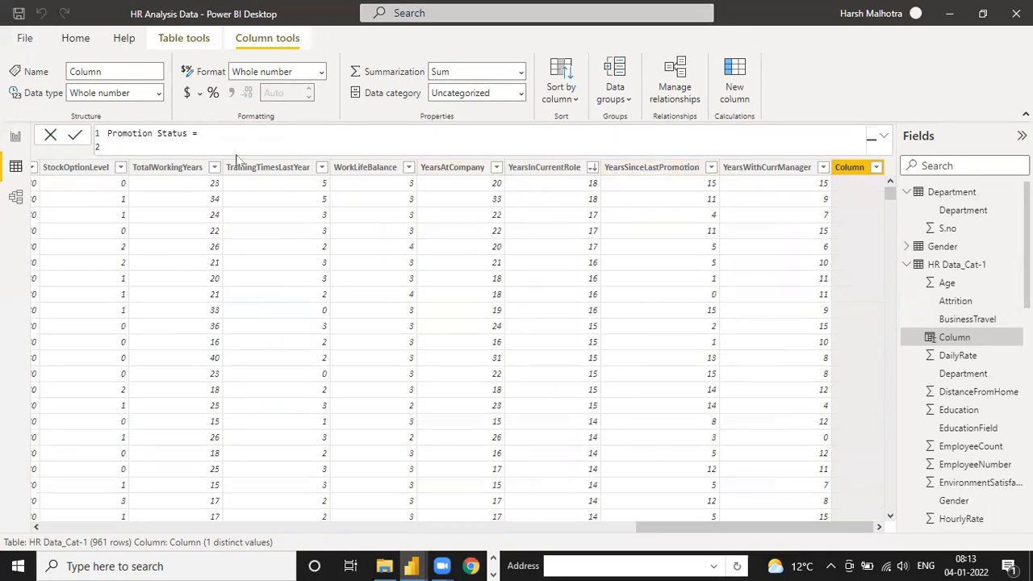
- Begin the Promotion Status formula with an IF test that 'HR Data_Cat-1'[YearsSinceLastPromotion] is >=10
type("if")
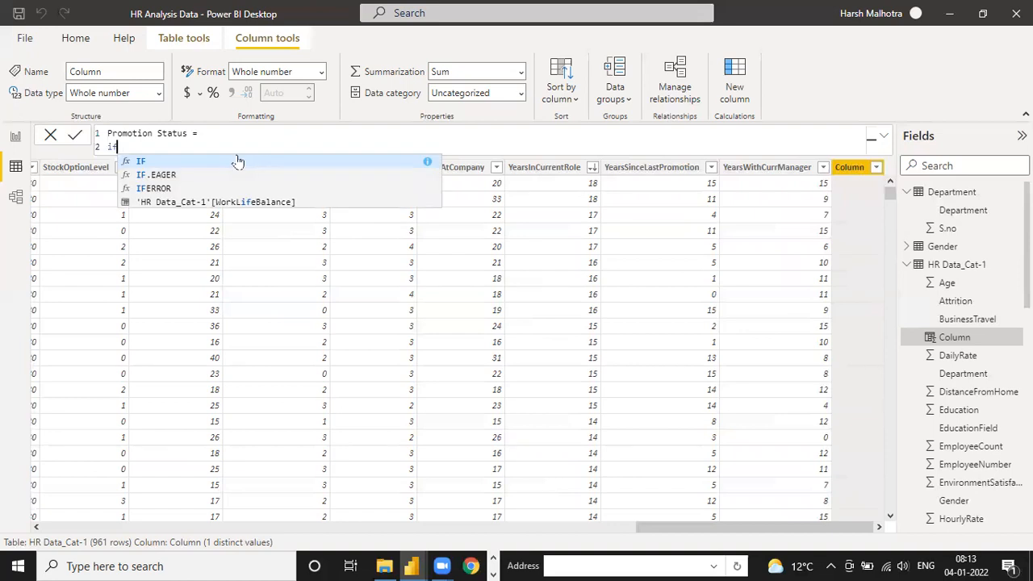
left_click(237, 161)
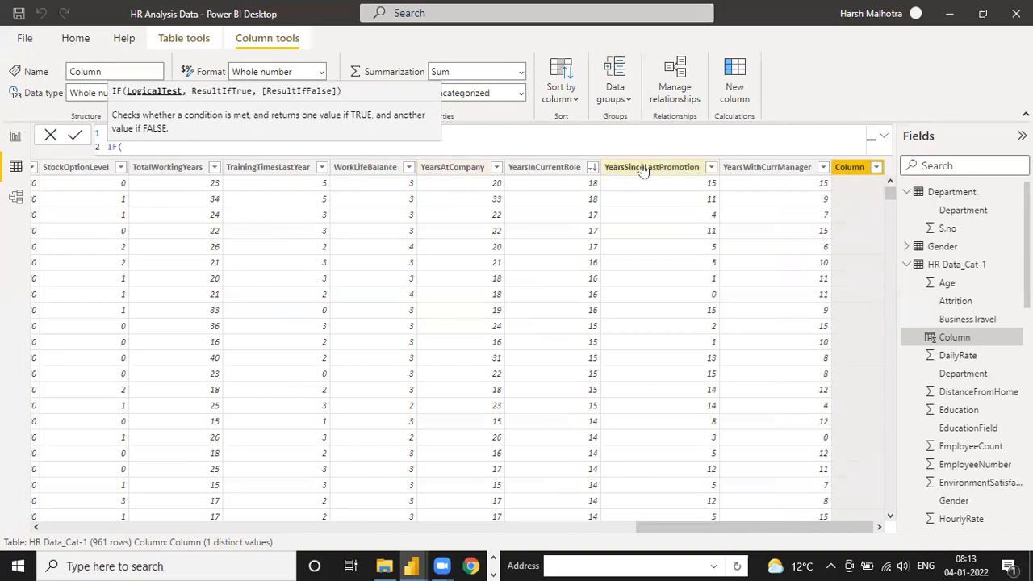
type("y")
key("BackSpace")
type("'year")
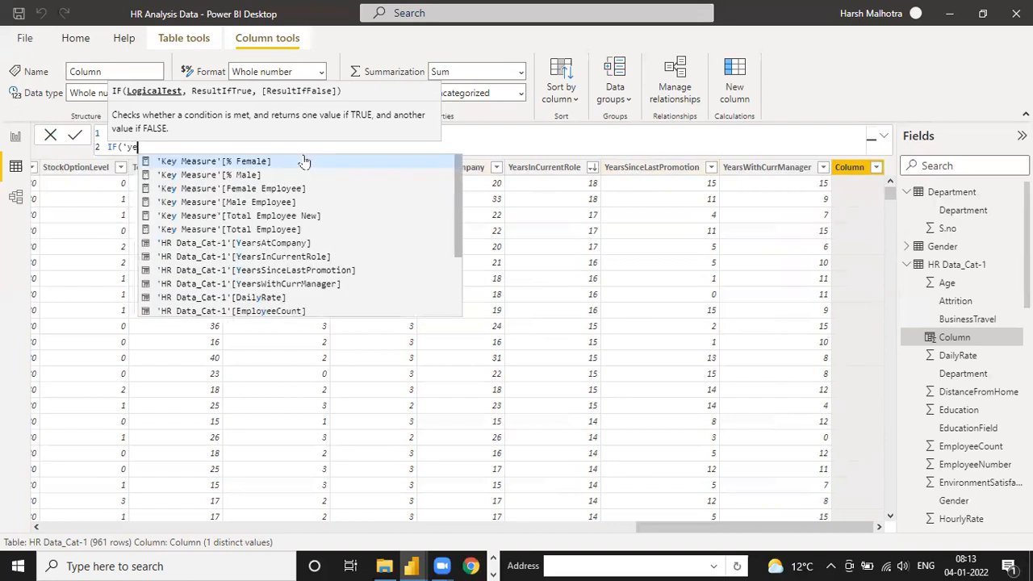
key("Down")
key("Down")
key("Down")
key("Down")
key("Down")
key("Down")
key("Down")
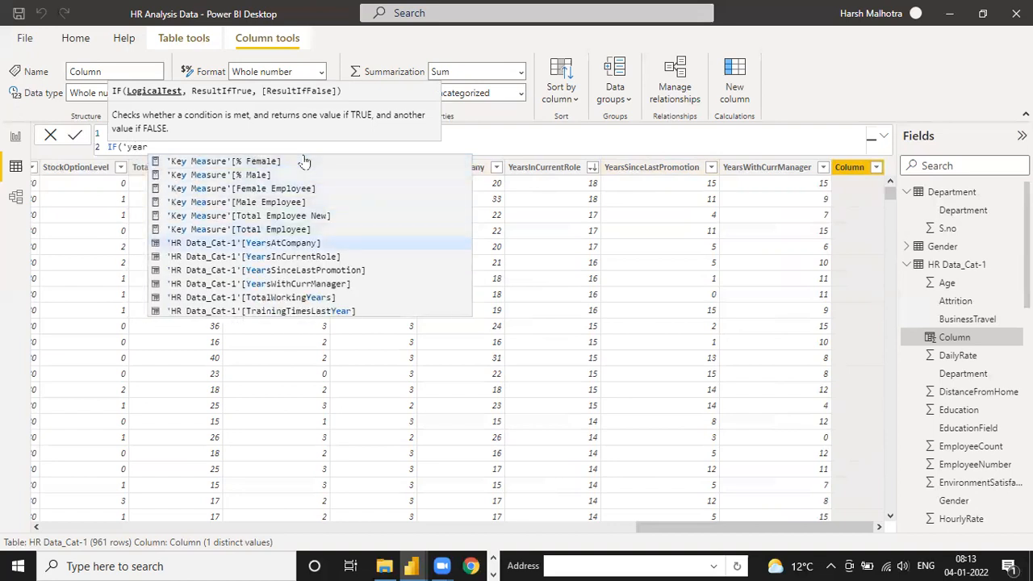
key("Tab")
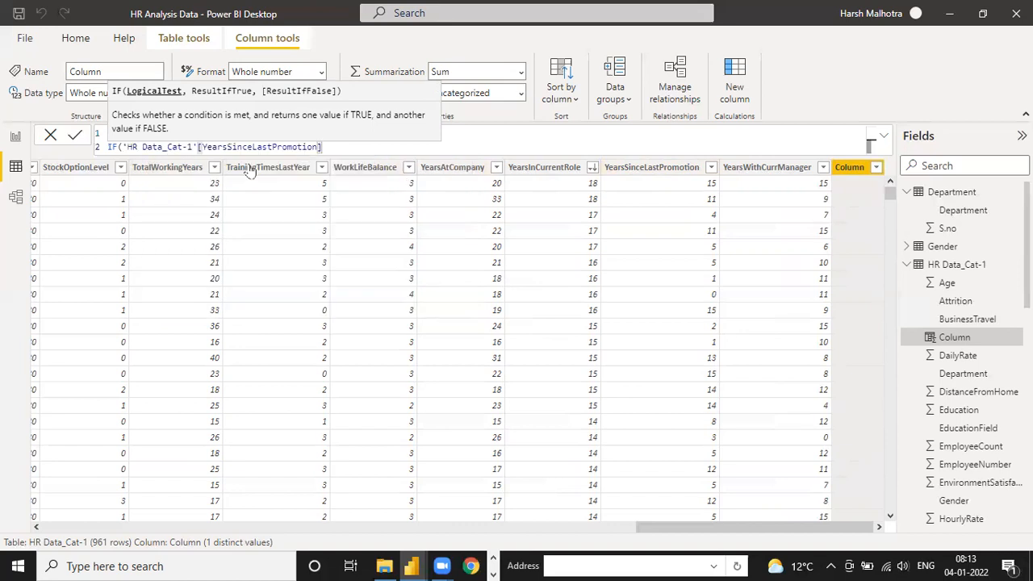
type(">=")
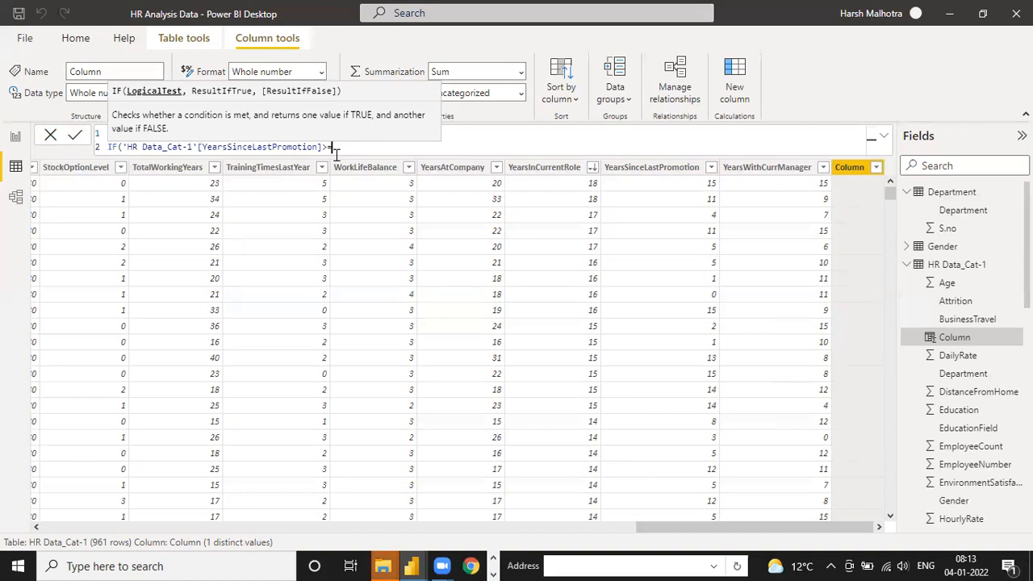
type("10,")
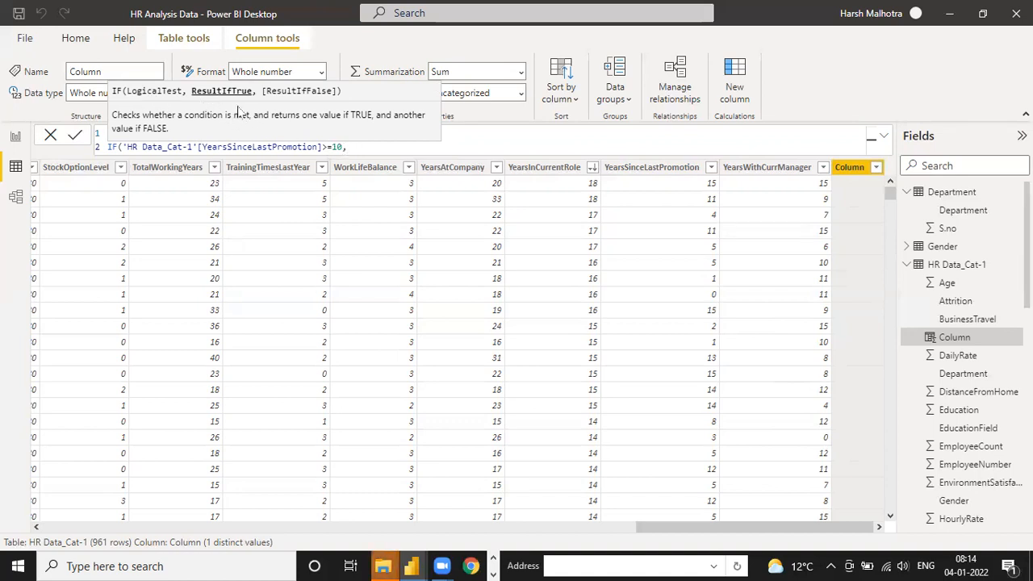
- On a third formula line, return " Promotion Due" if true and " Not Due " otherwise, and commit the Promotion Status column
key("shift+Return")
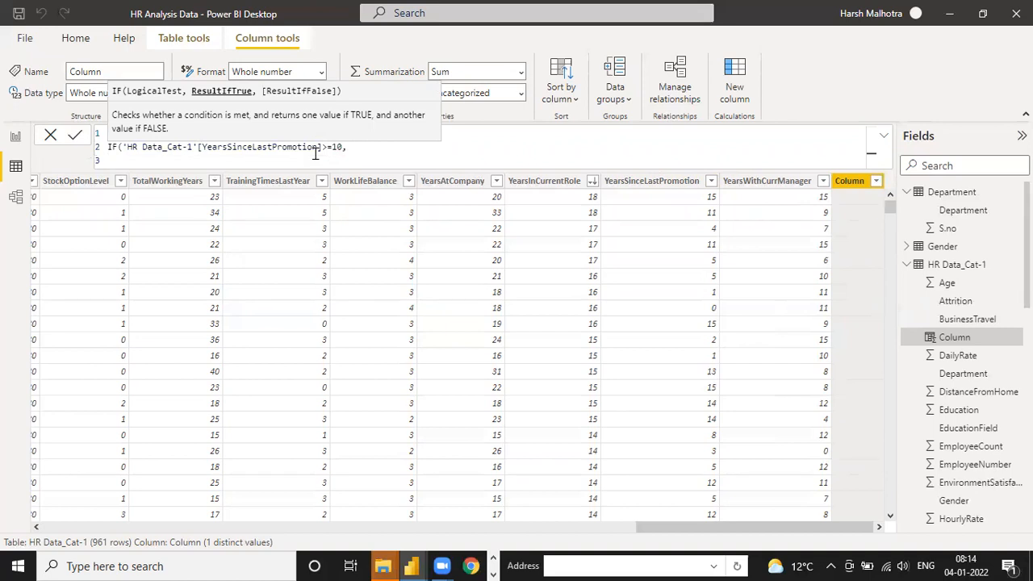
type("\" Promotion Due\",")
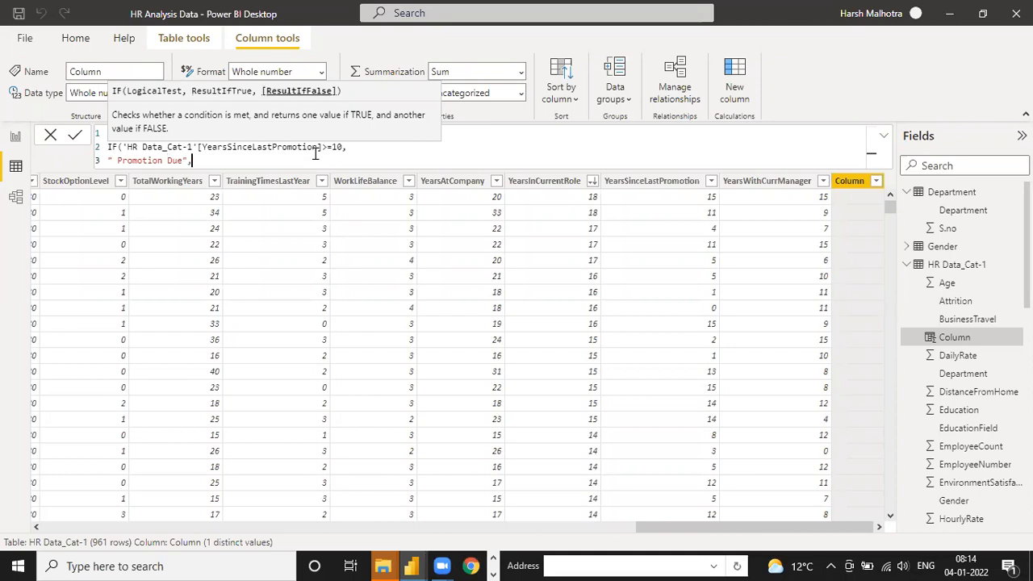
type(" \"")
type("Not Due \")")
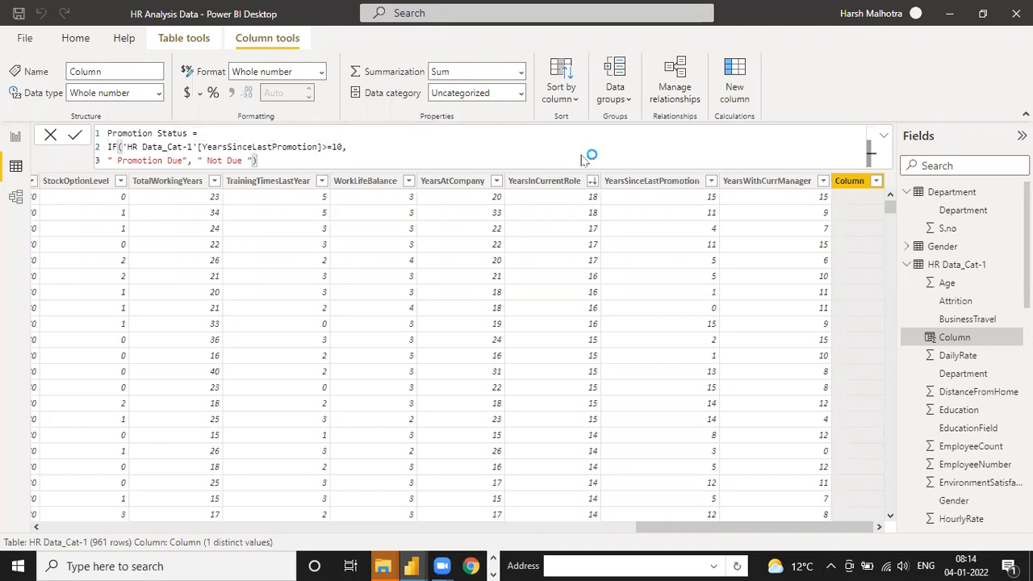
key("Return")
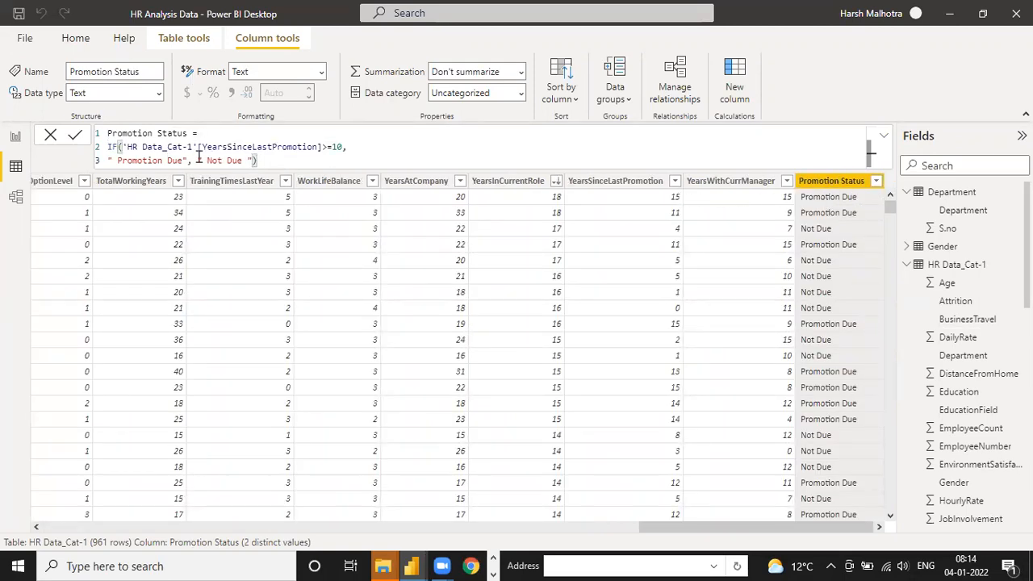
- Filter the table to Promotion Due rows by Promotion Status and check the distinct values of YearsSinceLastPromotion
left_click(875, 181)
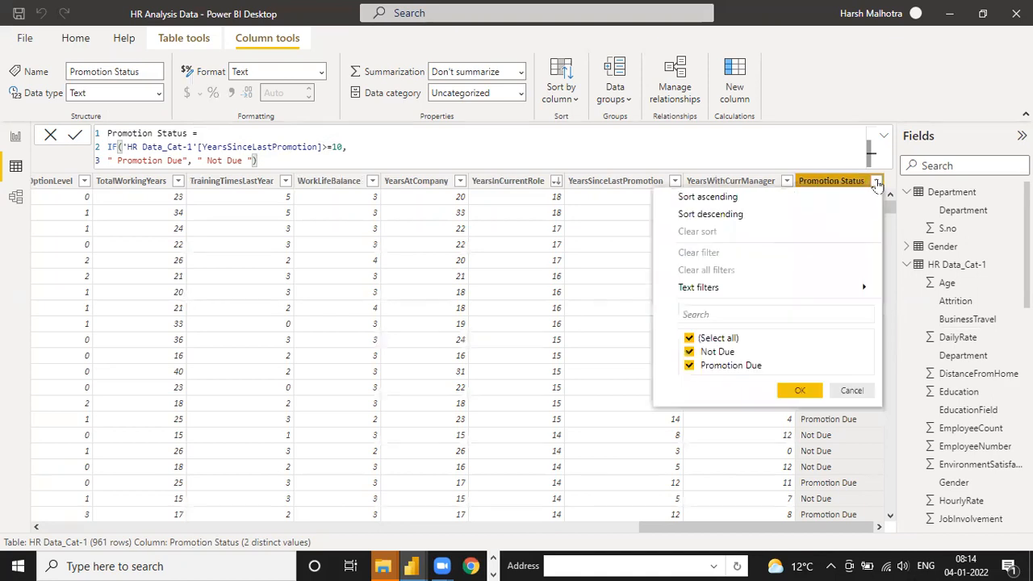
left_click(689, 352)
left_click(800, 390)
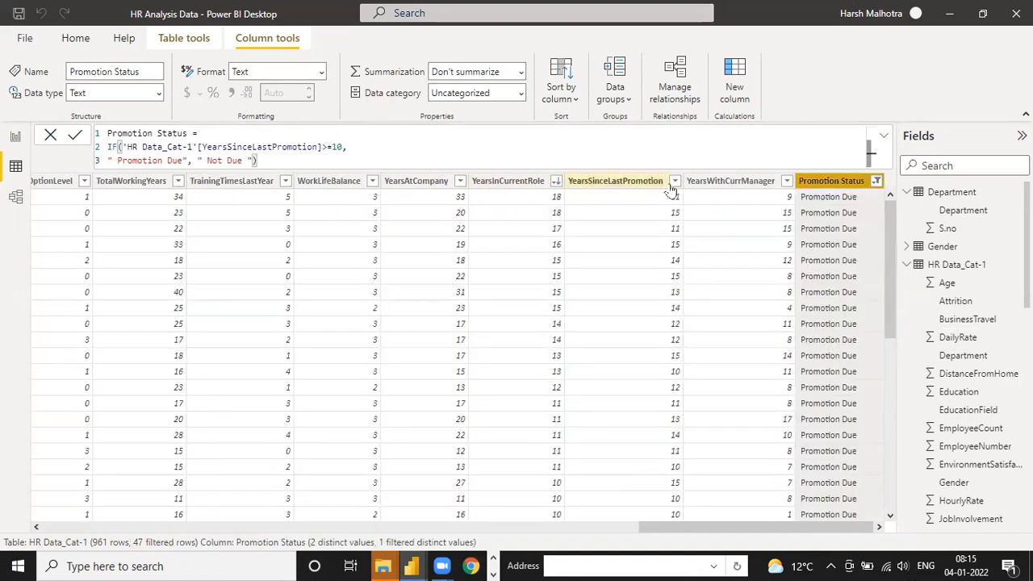
left_click(675, 182)
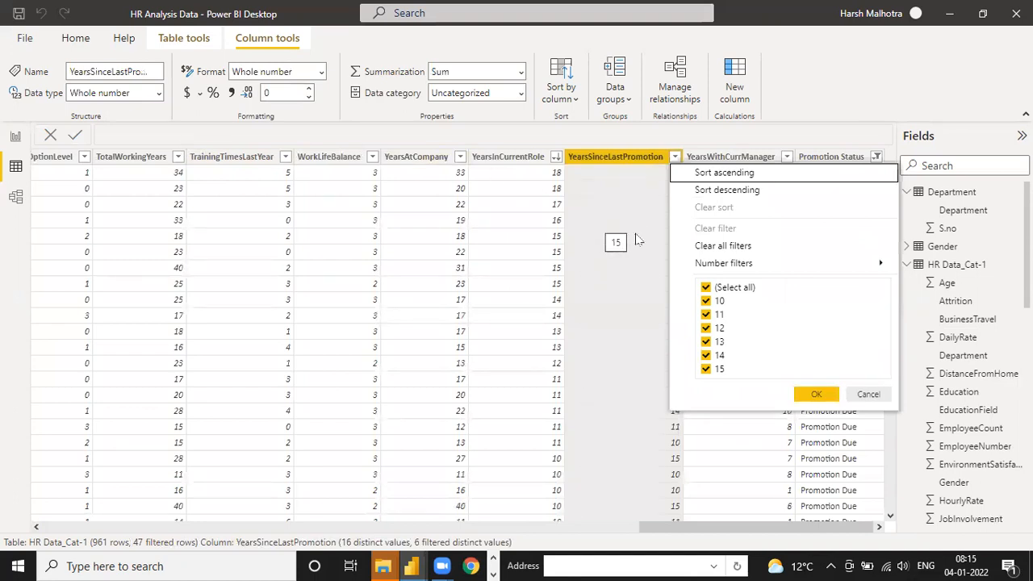
left_click(710, 263)
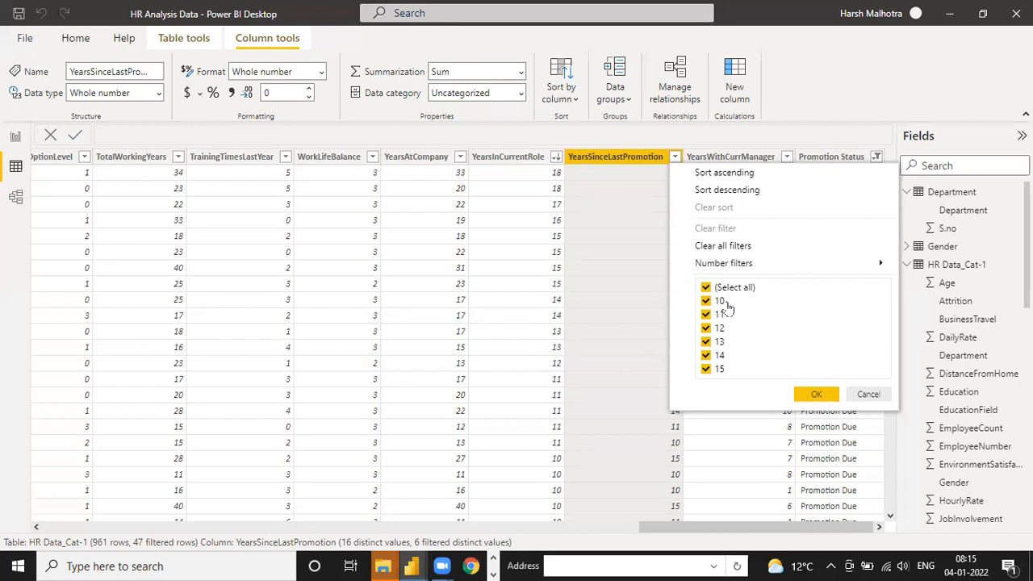
left_click(807, 395)
- Return to the report page and start editing the Key Measure text box after its last list item
left_click(16, 135)
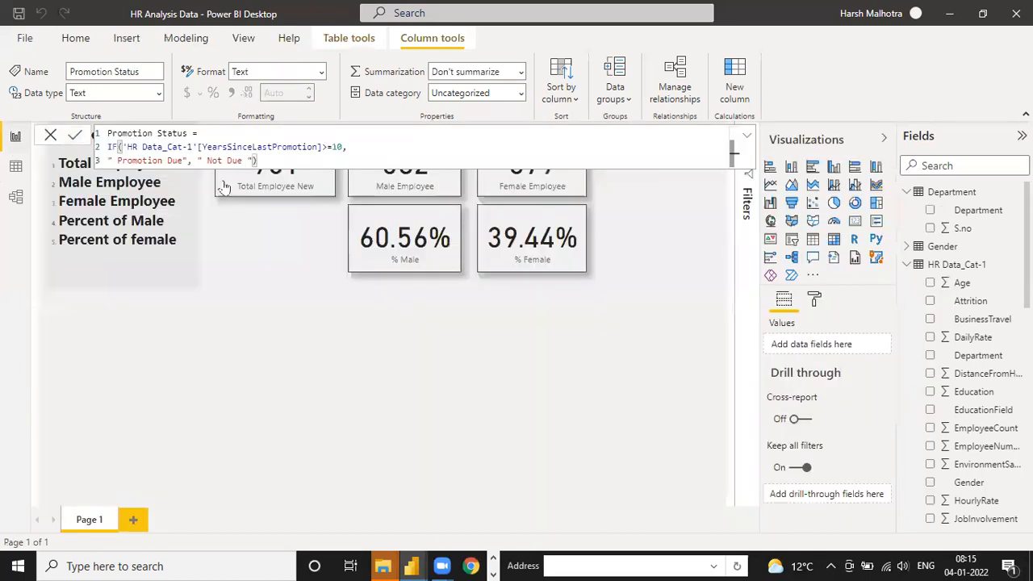
left_click(335, 339)
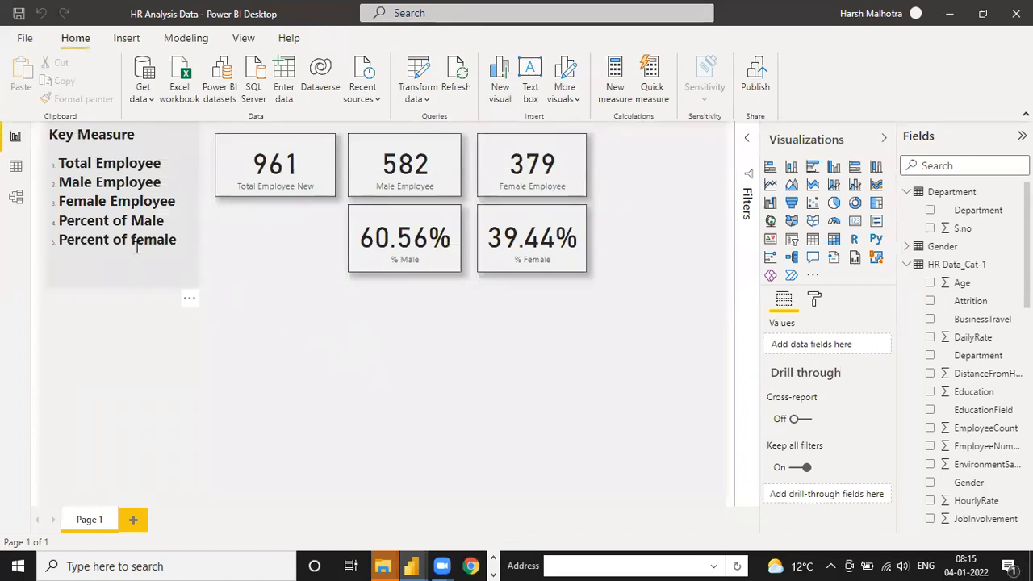
left_click(171, 262)
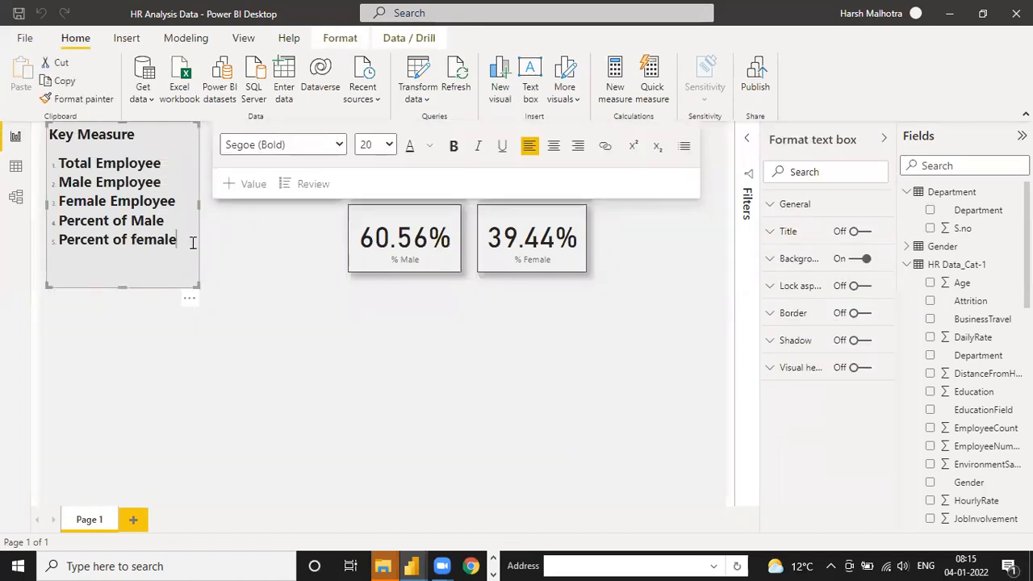
key("Return")
type("Em")
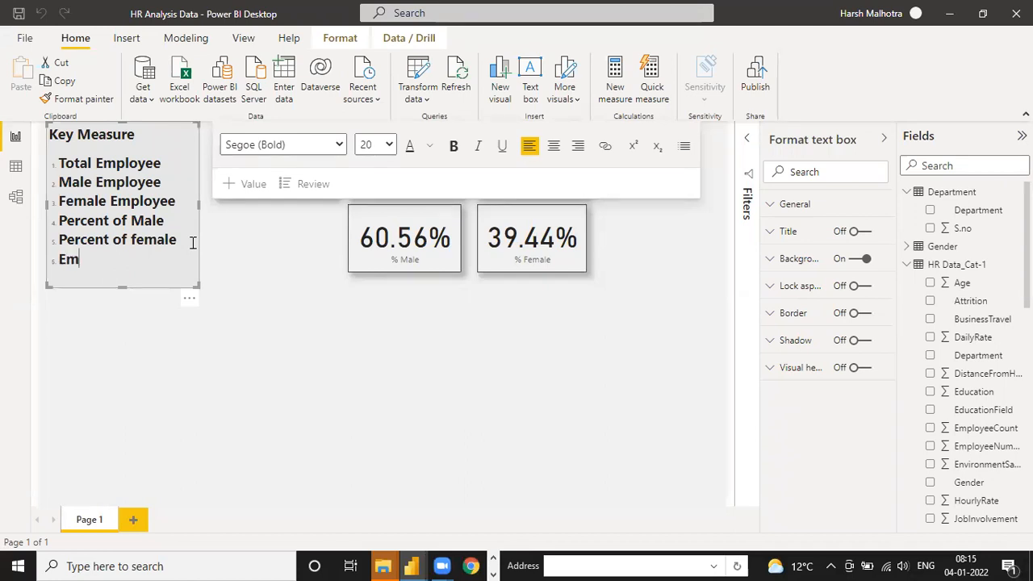
type("ployee for")
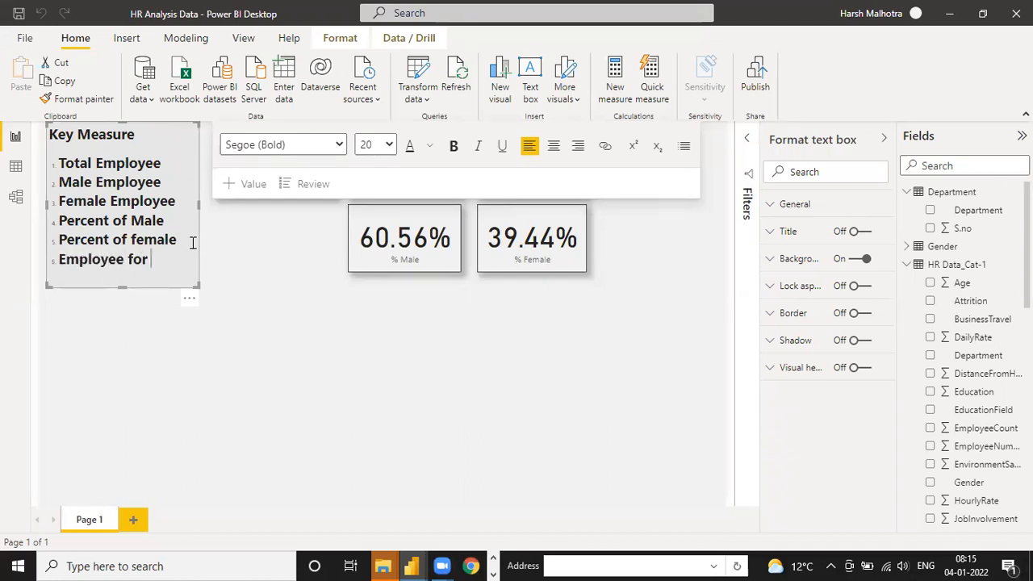
key("BackSpace")
key("BackSpace")
key("BackSpace")
type("or")
key("BackSpace")
key("BackSpace")
key("BackSpace")
key("BackSpace")
key("BackSpace")
key("BackSpace")
key("BackSpace")
key("BackSpace")
key("BackSpace")
key("BackSpace")
key("BackSpace")
key("BackSpace")
key("BackSpace")
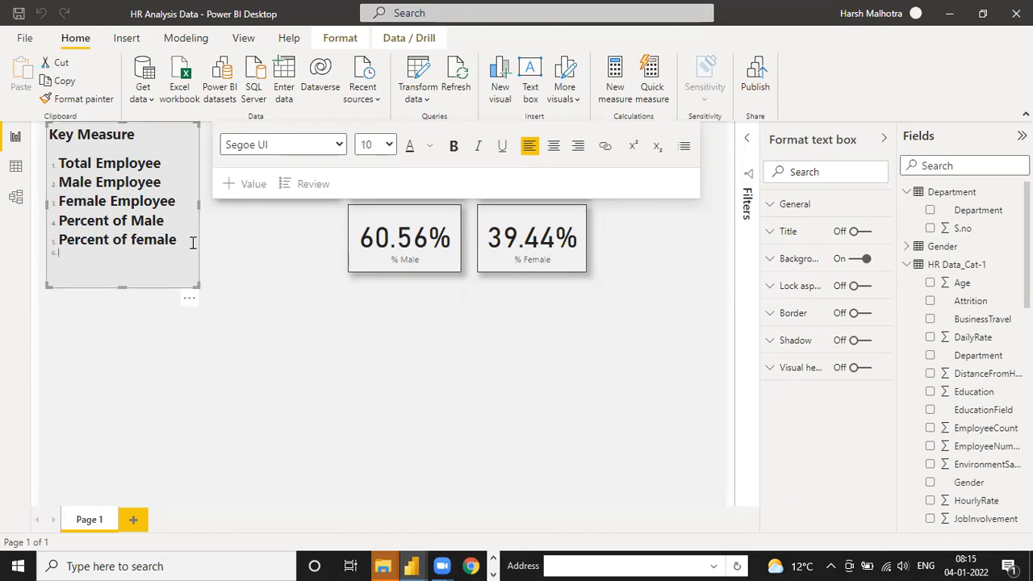
- Add the item "NO. of employee for promotion Due" to the Key Measure list below "Percent of female"
type("No")
key("BackSpace")
key("Return")
type("NO. of emp")
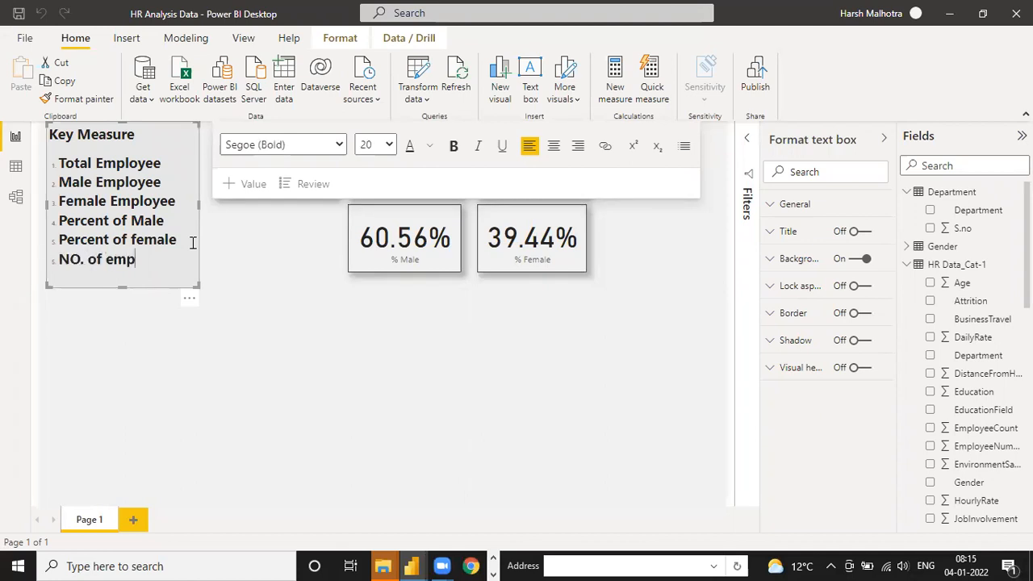
type("loyee for promotion Dude")
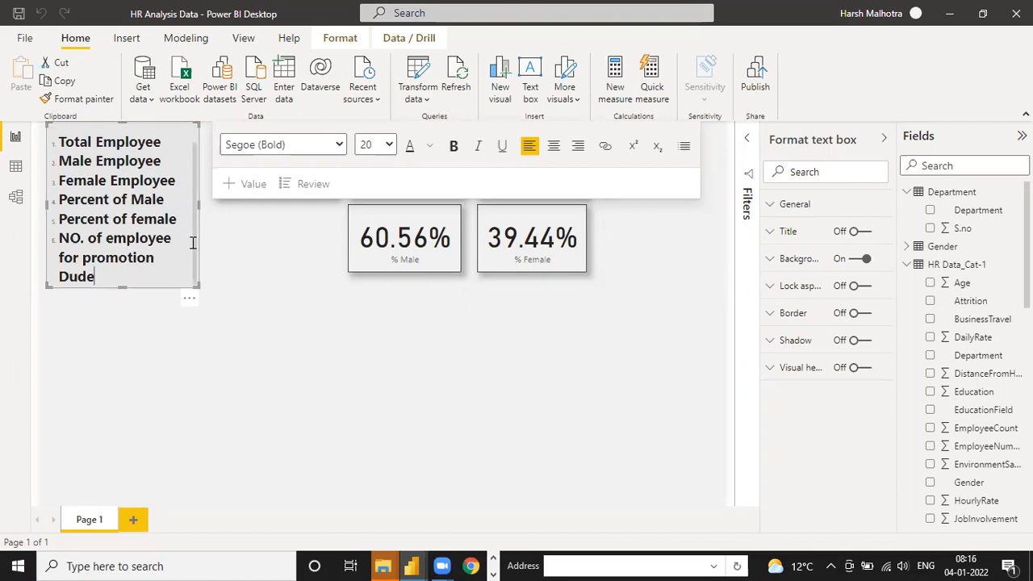
key("BackSpace")
key("BackSpace")
type("e")
- Add a seventh item, "NO Of employee for not due", to the Key Measure list and finish editing the text
key("Return")
type("NO o")
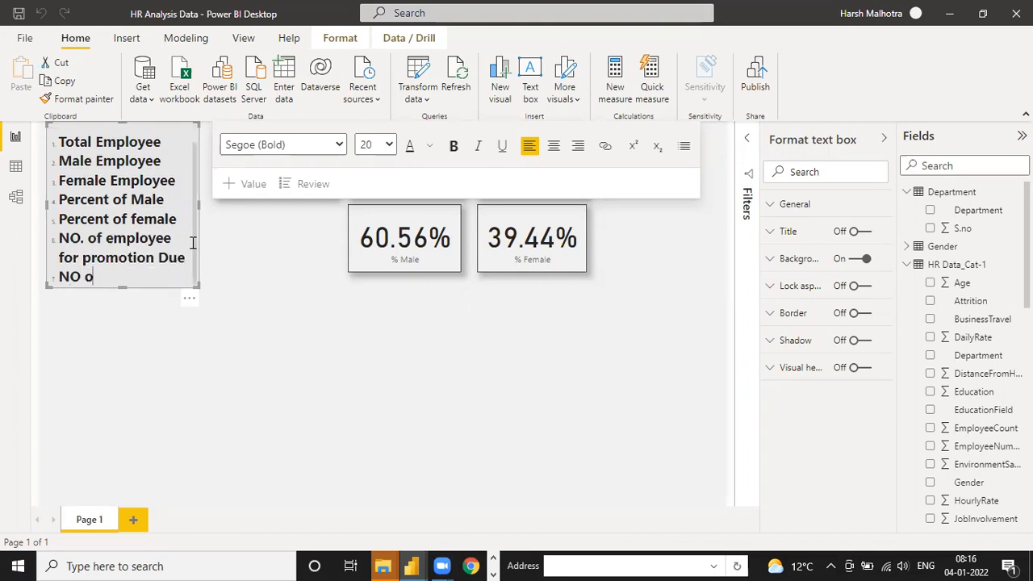
type("F employee")
key("BackSpace")
key("BackSpace")
key("BackSpace")
key("BackSpace")
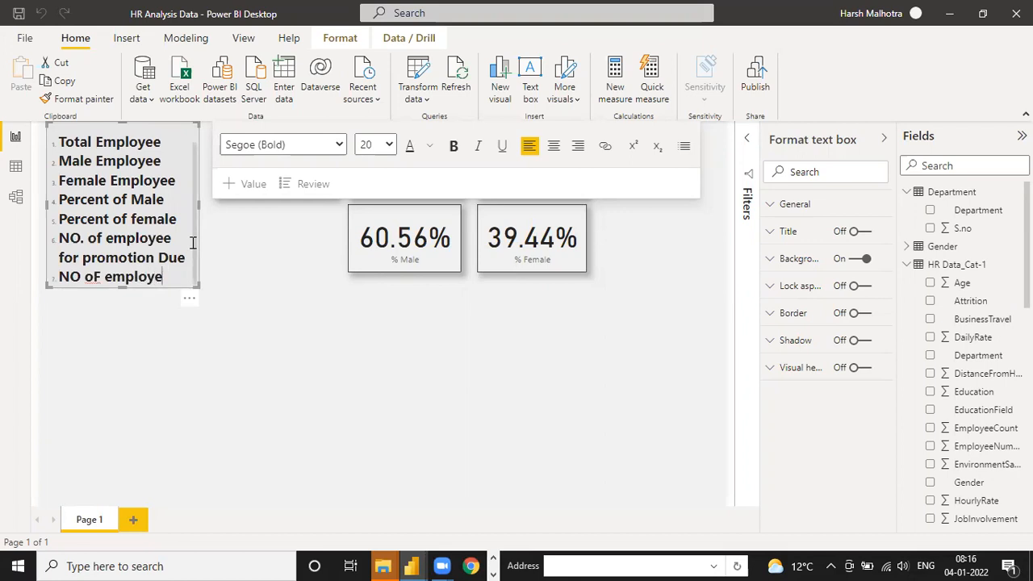
key("BackSpace")
key("BackSpace")
key("BackSpace")
key("BackSpace")
key("BackSpace")
key("BackSpace")
key("BackSpace")
key("BackSpace")
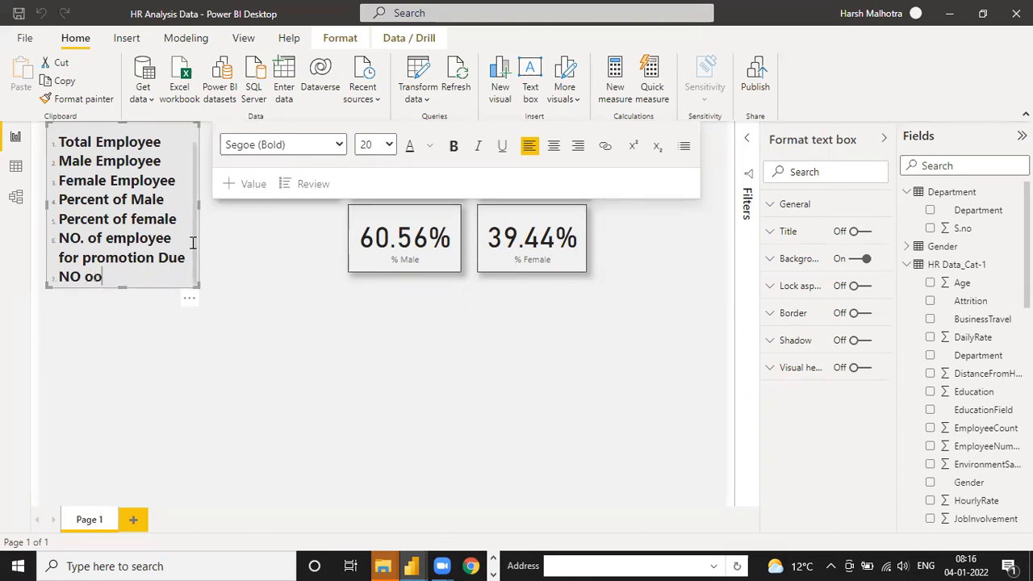
type("Of employee fo")
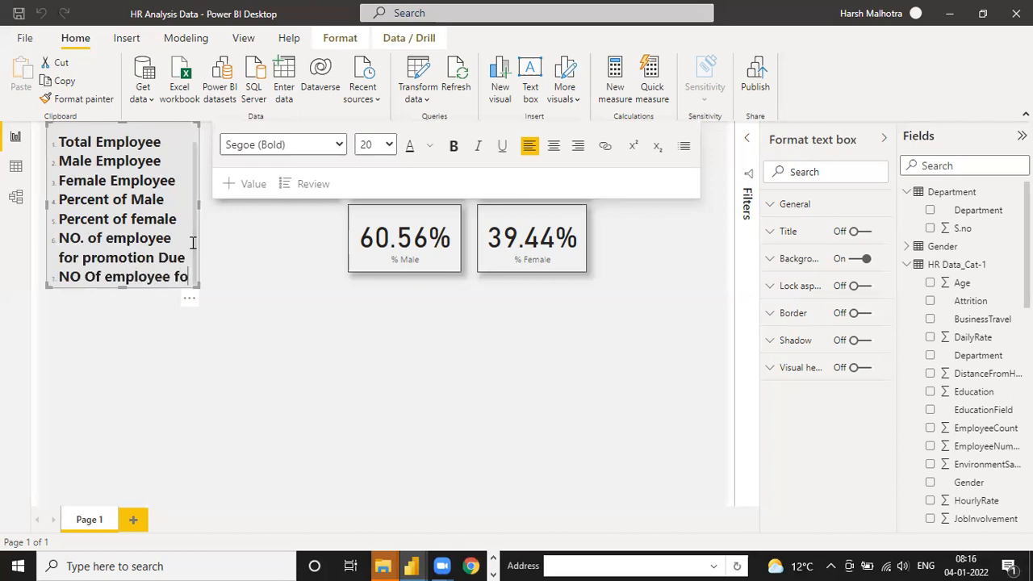
type("r m")
key("BackSpace")
type("n")
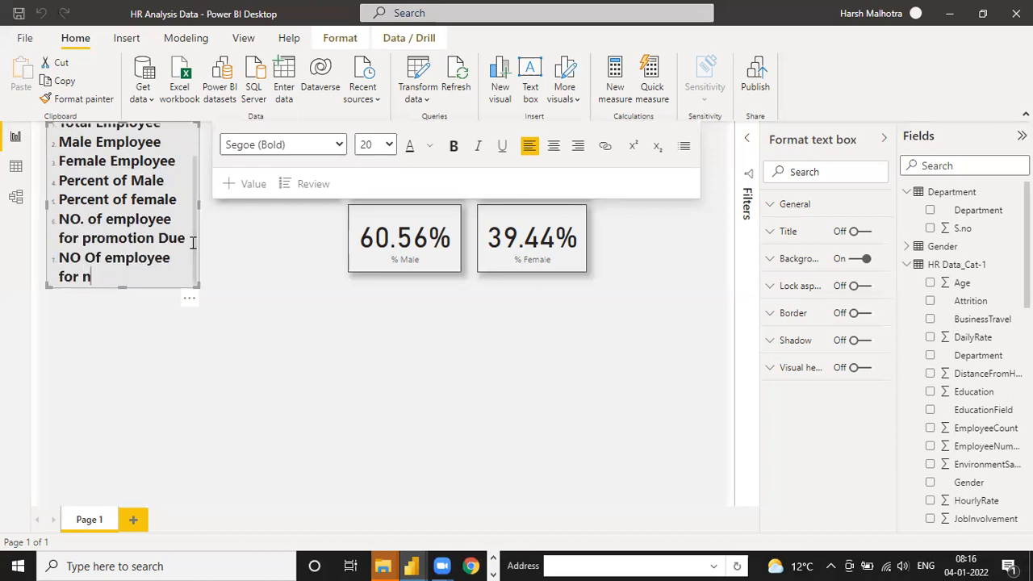
type("ot due")
left_click(198, 322)
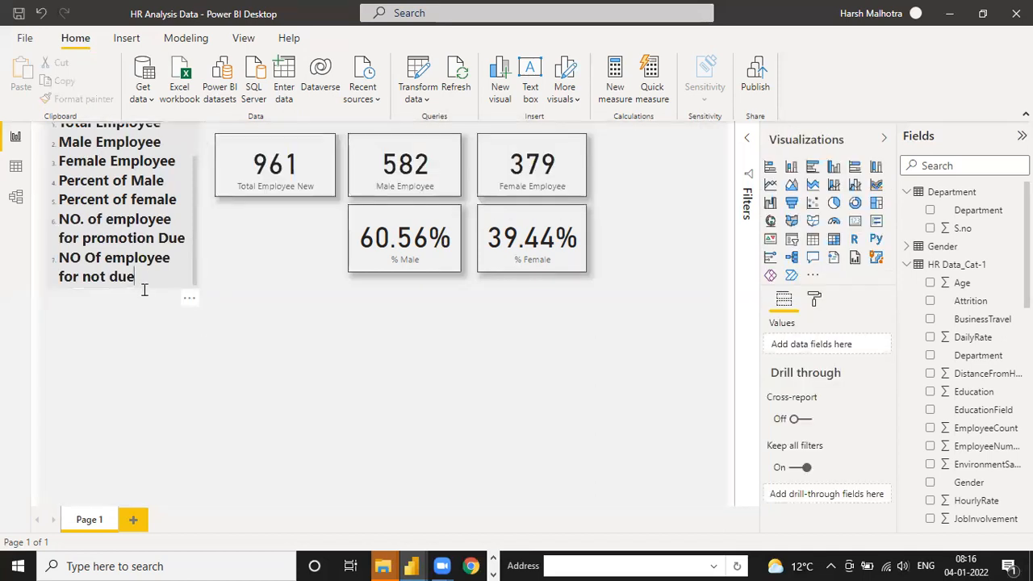
- Extend the Key Measure text box downward to near the bottom of the page and deselect it
left_click(137, 286)
left_click_drag(134, 285, 134, 481)
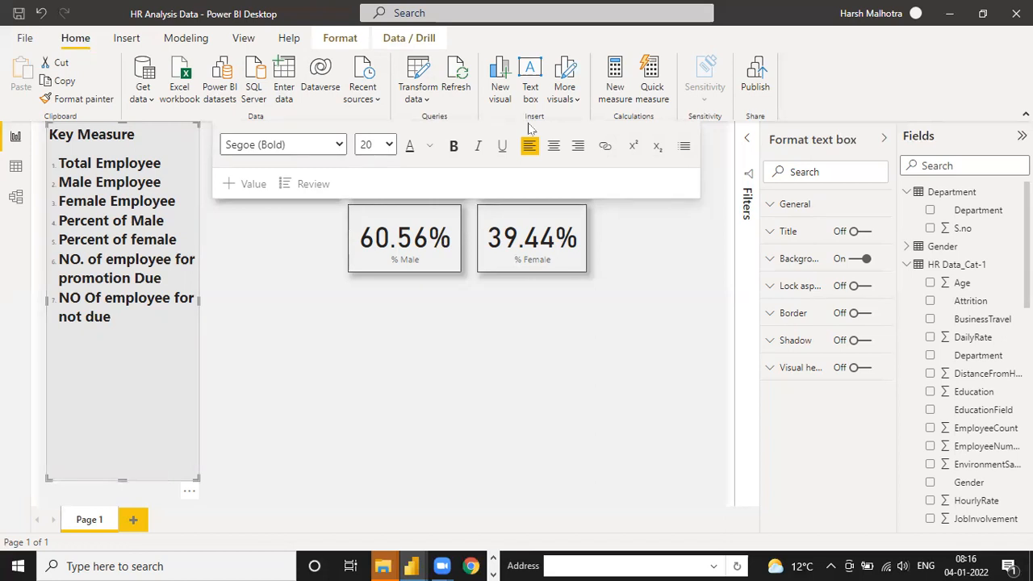
left_click(435, 333)
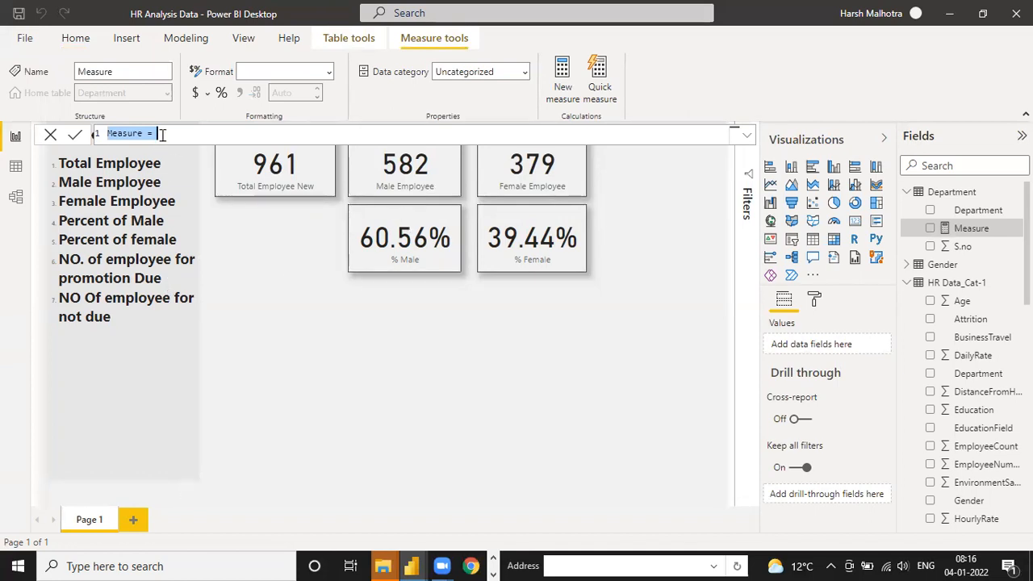
- Name the new measure "Promotion Due" and, two lines below, begin its formula with CALCULATE over [Total Employee New]
type("Pro")
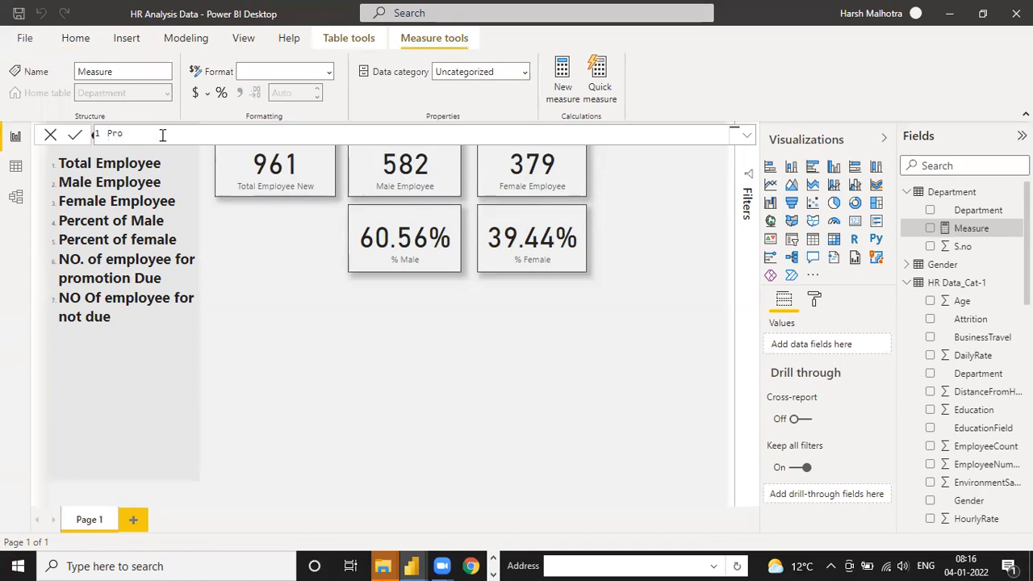
type("motion Due =")
key("shift+Return")
key("shift+Return")
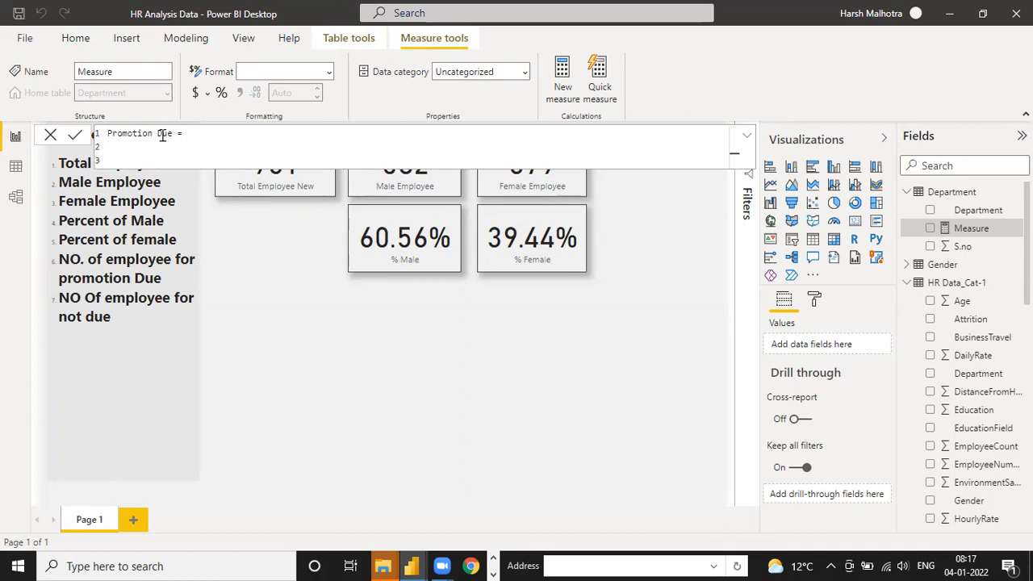
type("CALCULATE(")
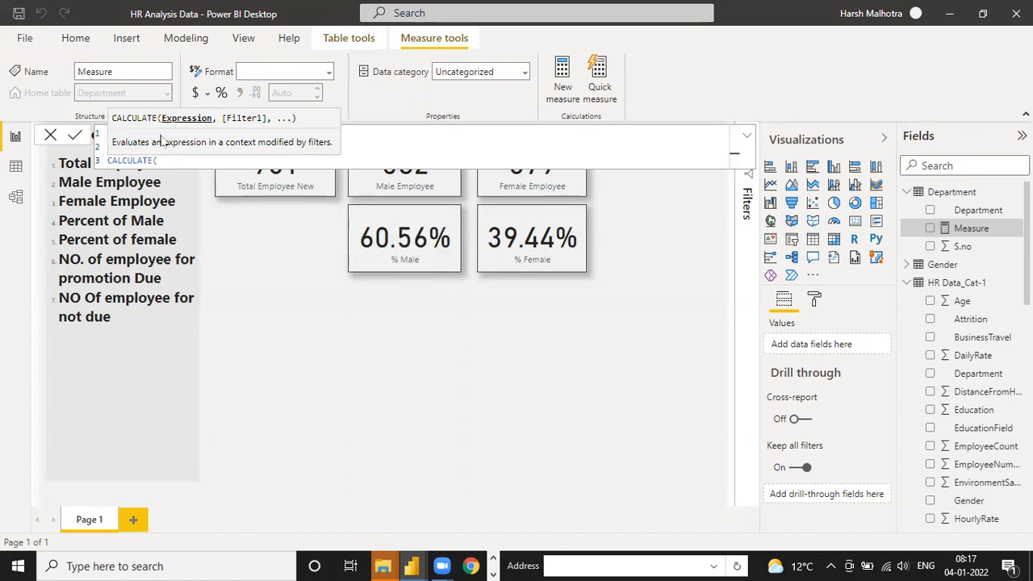
type("total")
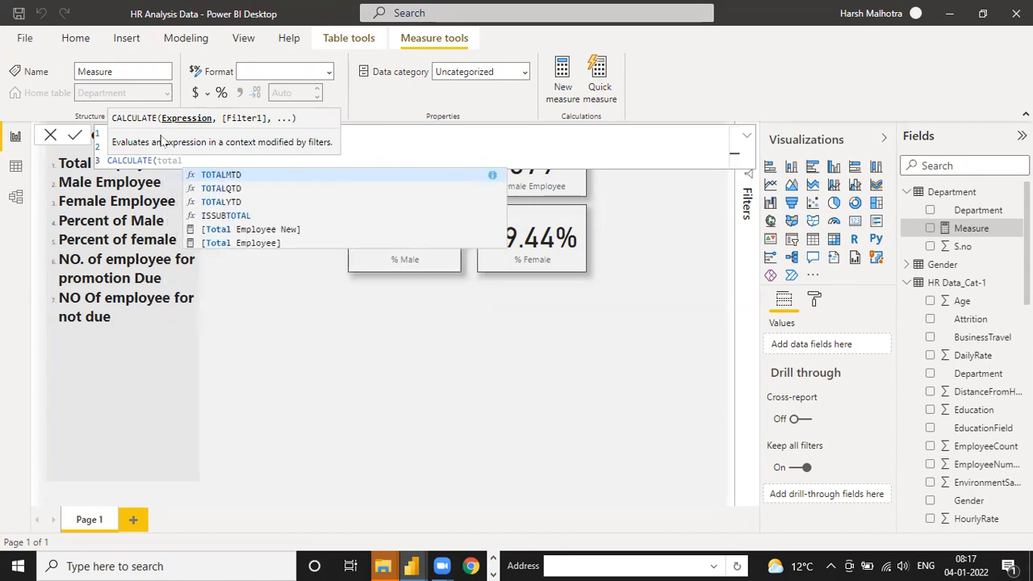
key("Down")
key("Down")
key("Down")
key("Down")
key("Tab")
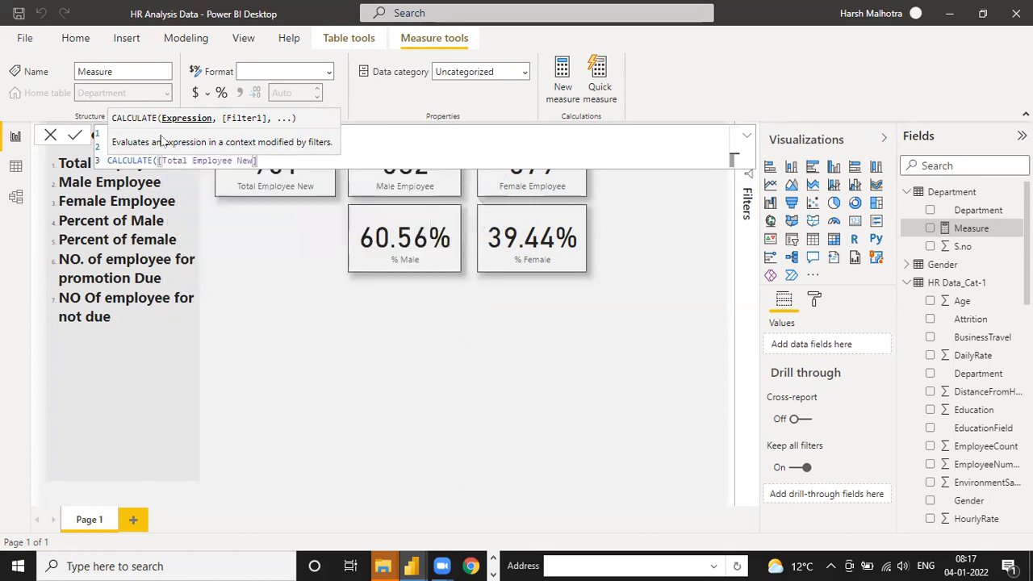
- Add a FILTER on 'HR Data_Cat-1' where [Promotion Status] equals " Promotion Du", close the formula and commit the measure
type(",")
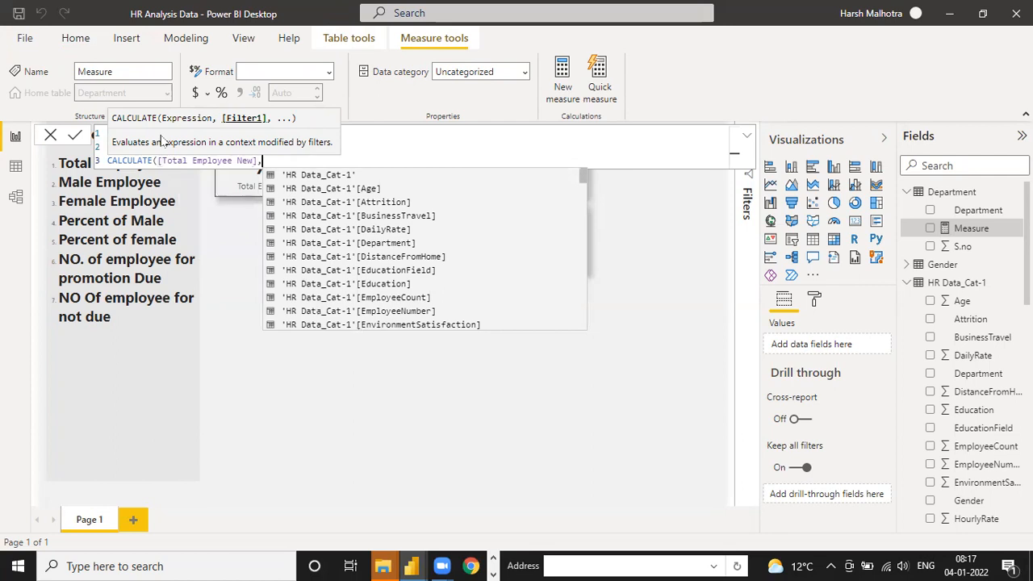
type("filter")
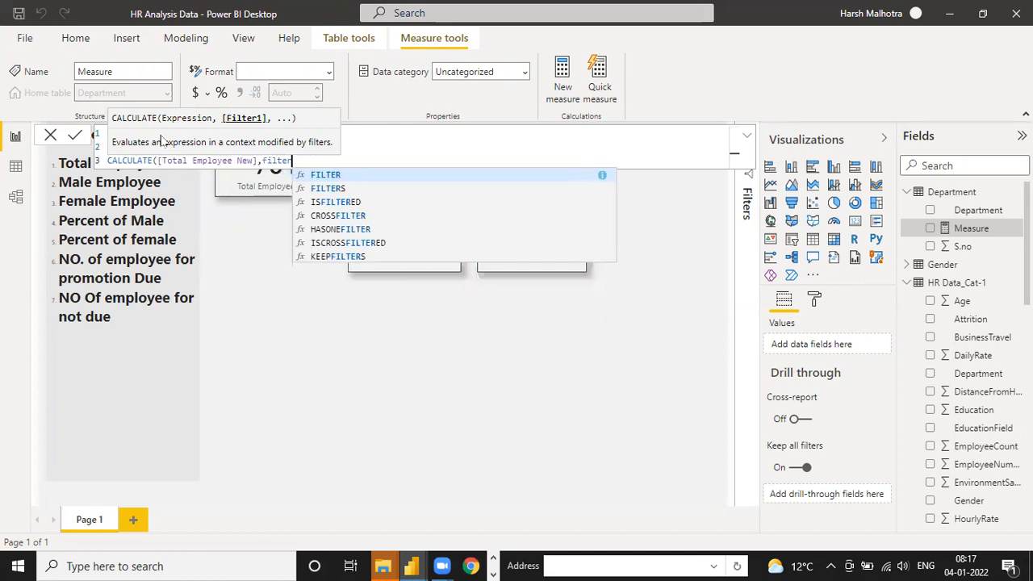
key("Tab")
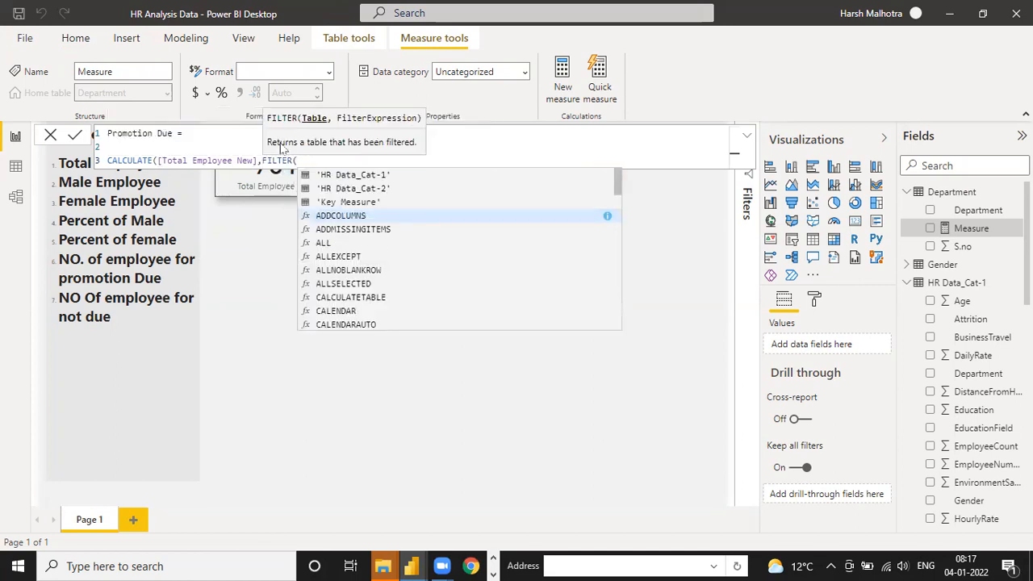
type("hr")
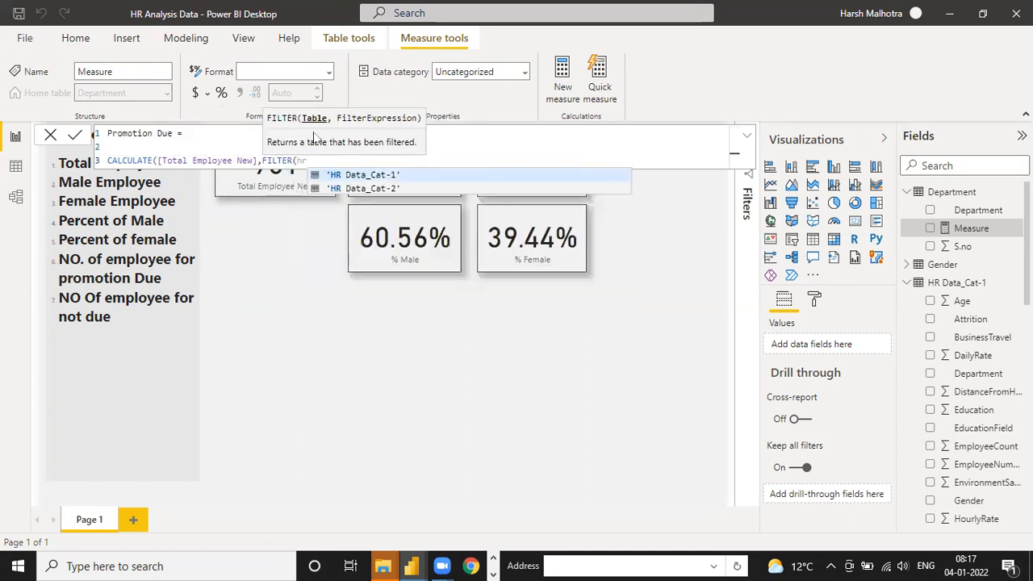
key("Tab")
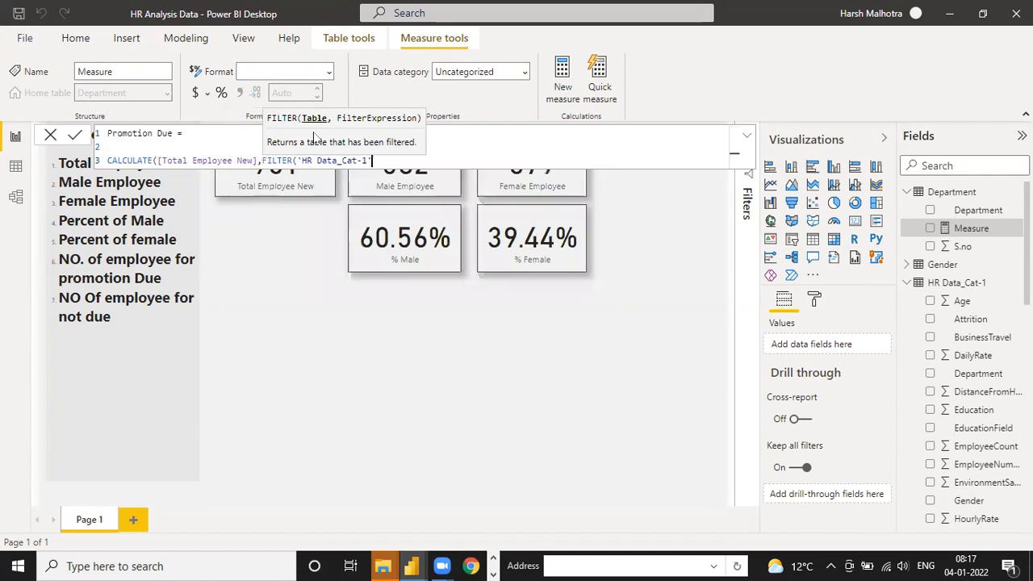
type(",")
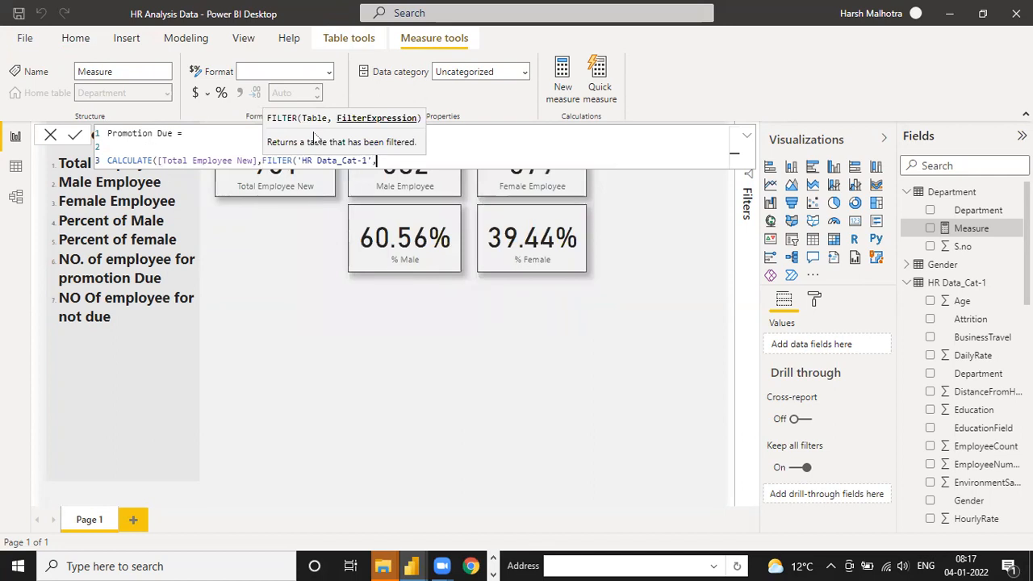
type("promo")
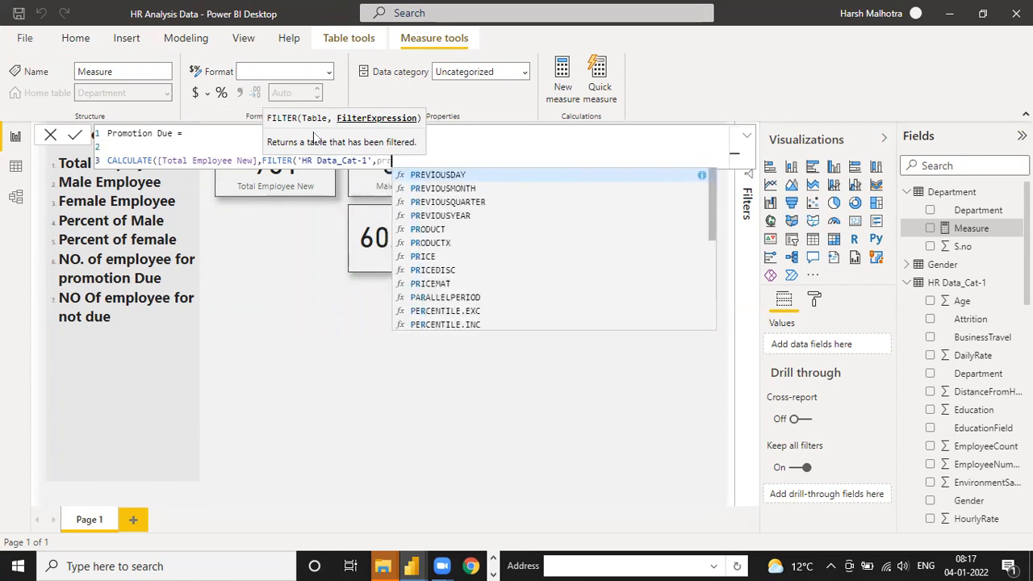
type("tio")
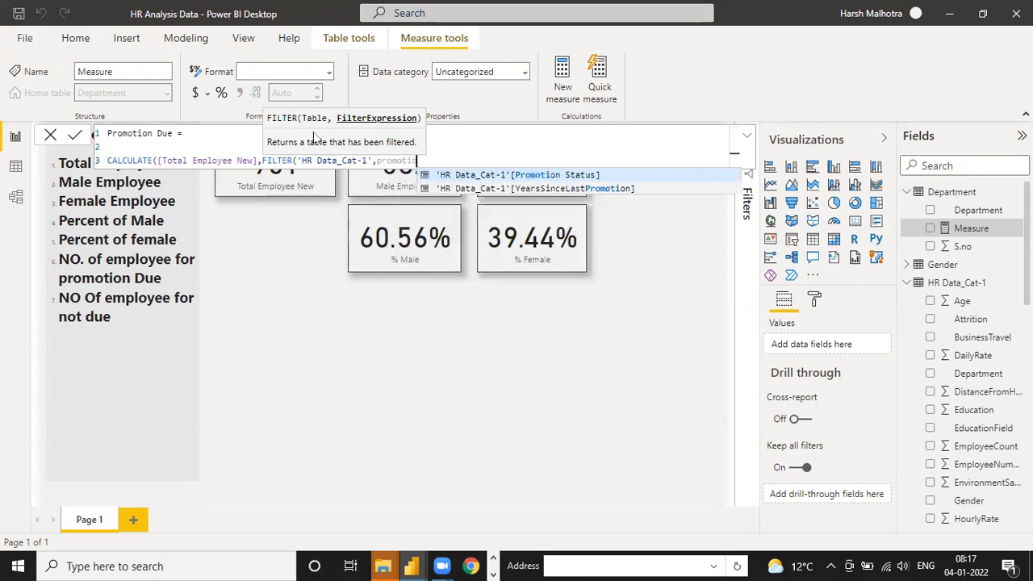
key("Tab")
type("=\"")
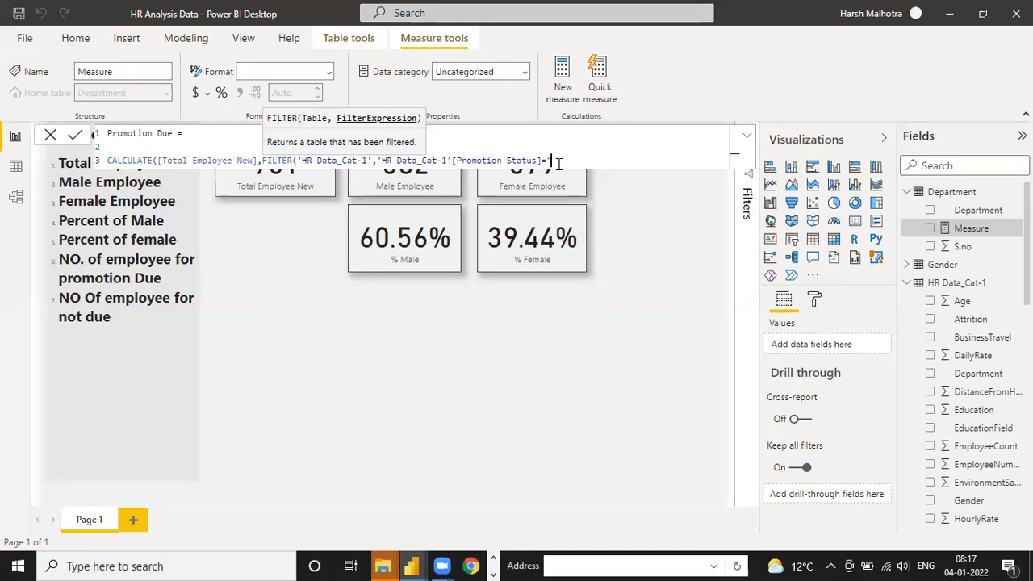
type("Promotion Du\"")
key("Return")
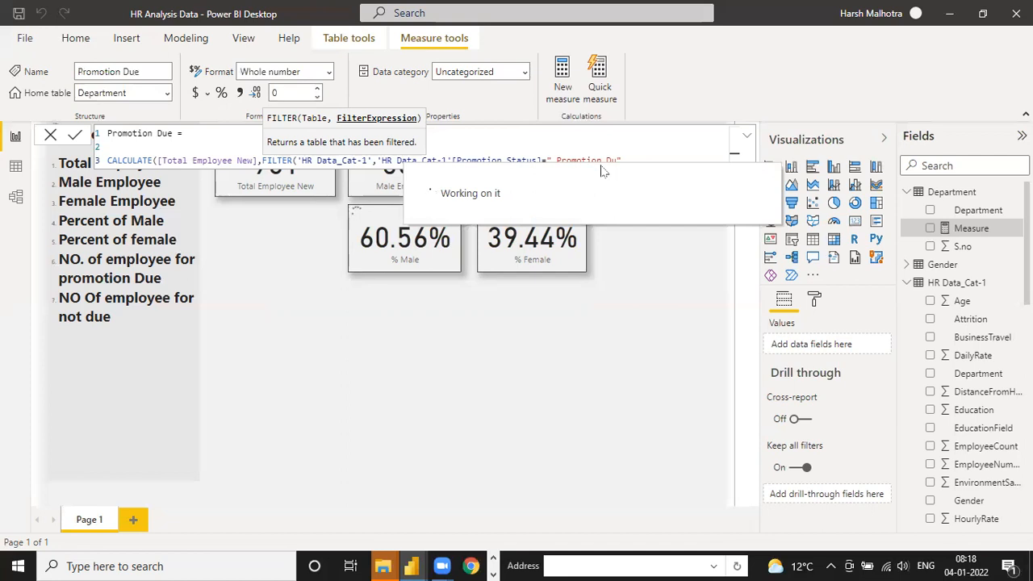
type("))")
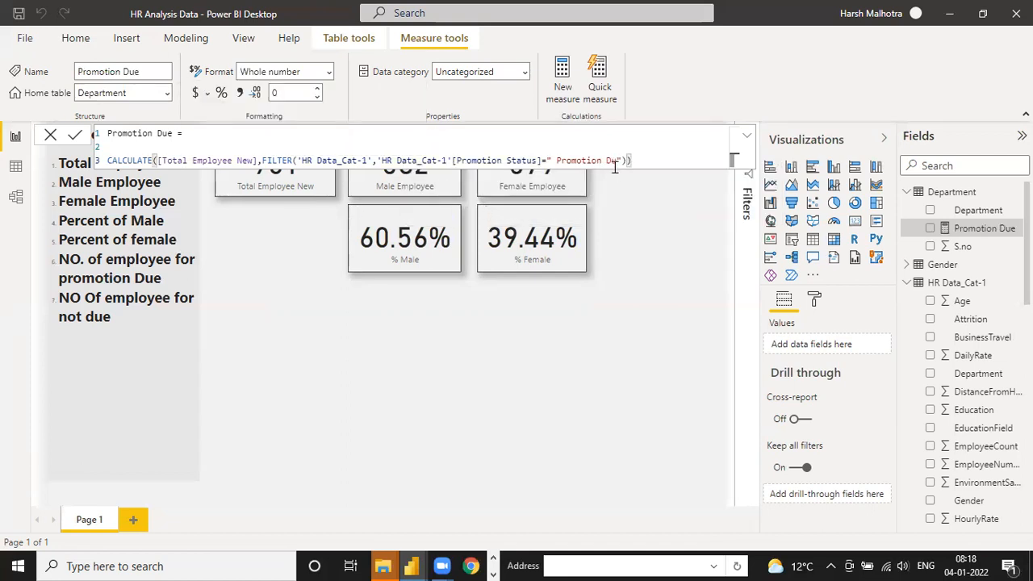
left_click(615, 219)
- Show the Promotion Due measure as a card below the % Female card and resize it to match that card's width
left_click_drag(1001, 230, 523, 325)
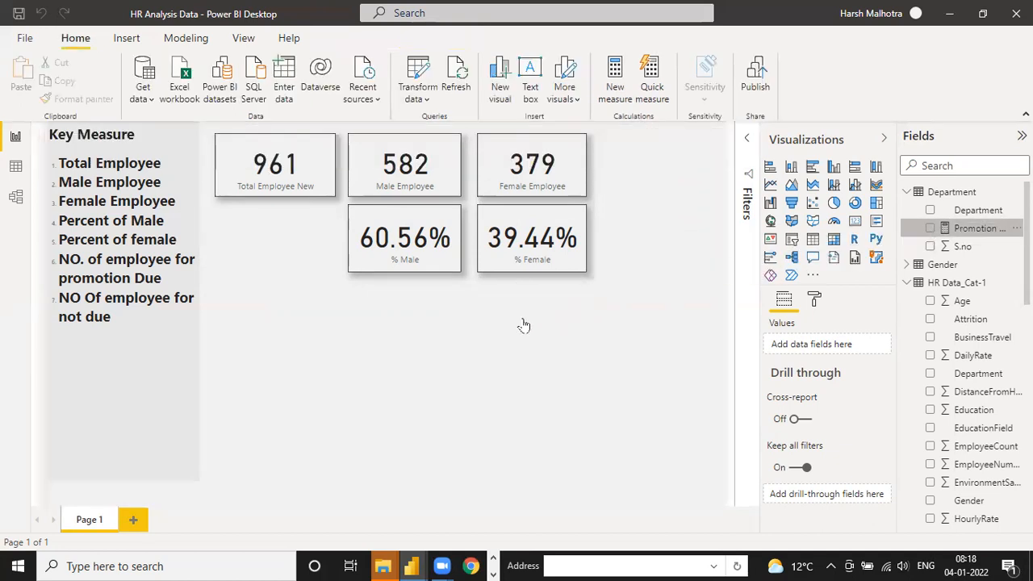
left_click(855, 222)
left_click_drag(532, 274, 533, 382)
left_click_drag(586, 480, 587, 458)
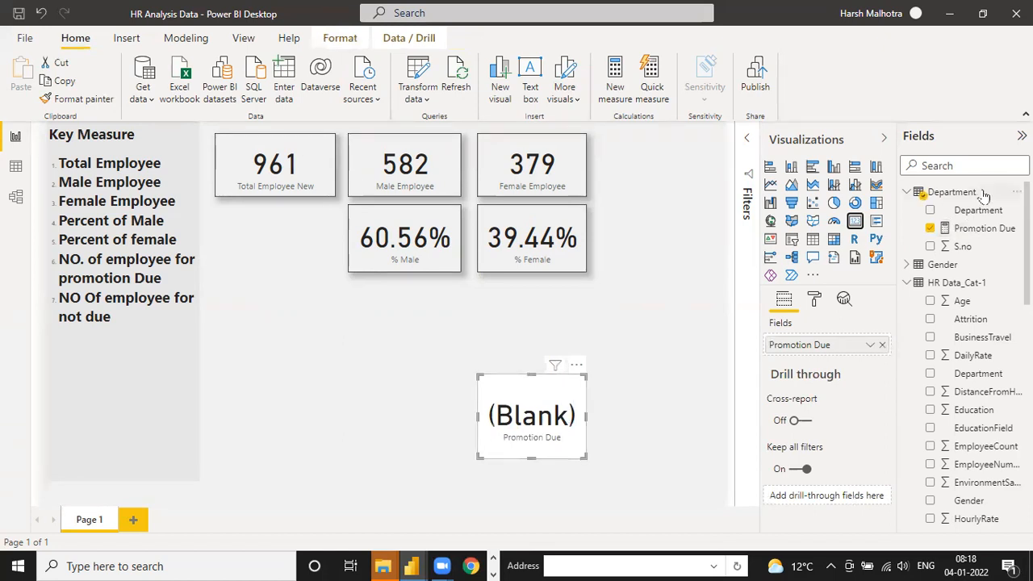
- Correct the Promotion Due measure's filter text to " Promotion Due" and slightly reduce the card's height
left_click(991, 228)
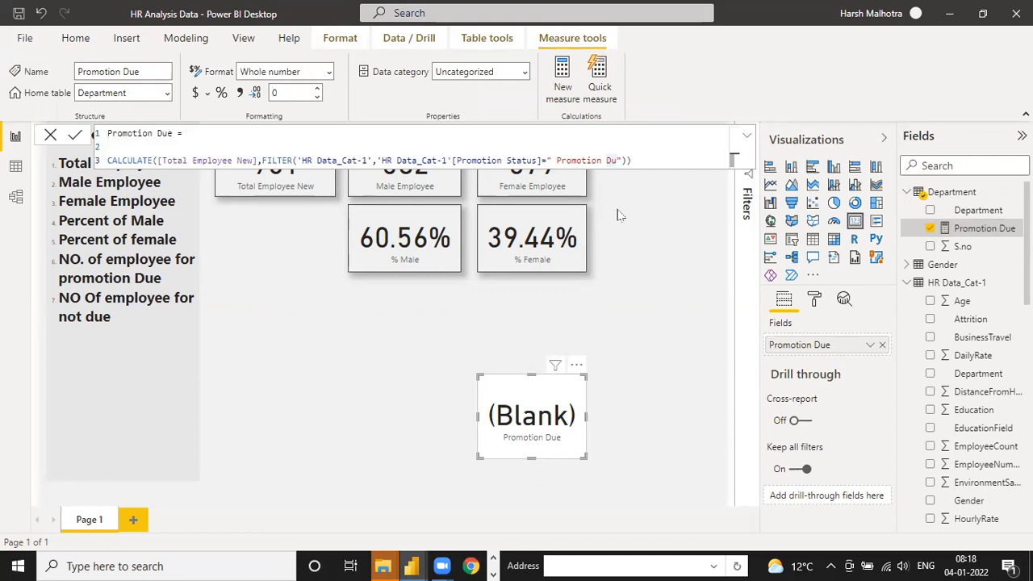
type("e")
key("Return")
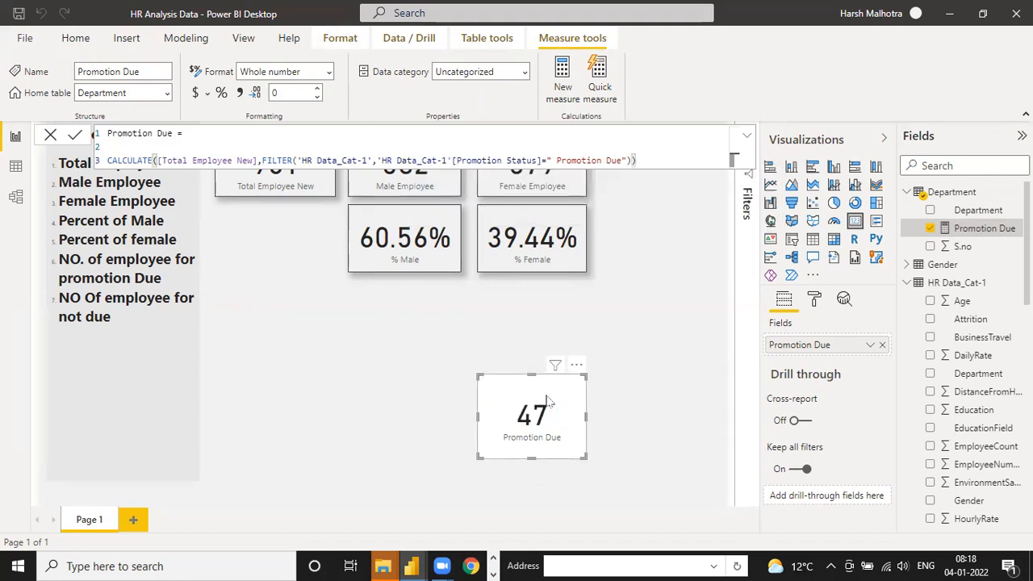
left_click_drag(586, 457, 586, 444)
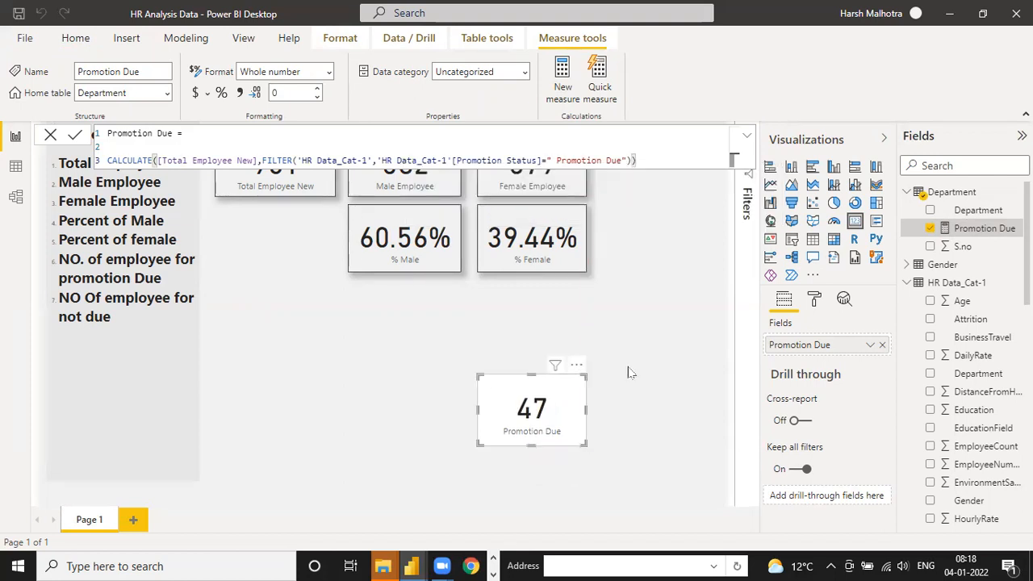
left_click(549, 395)
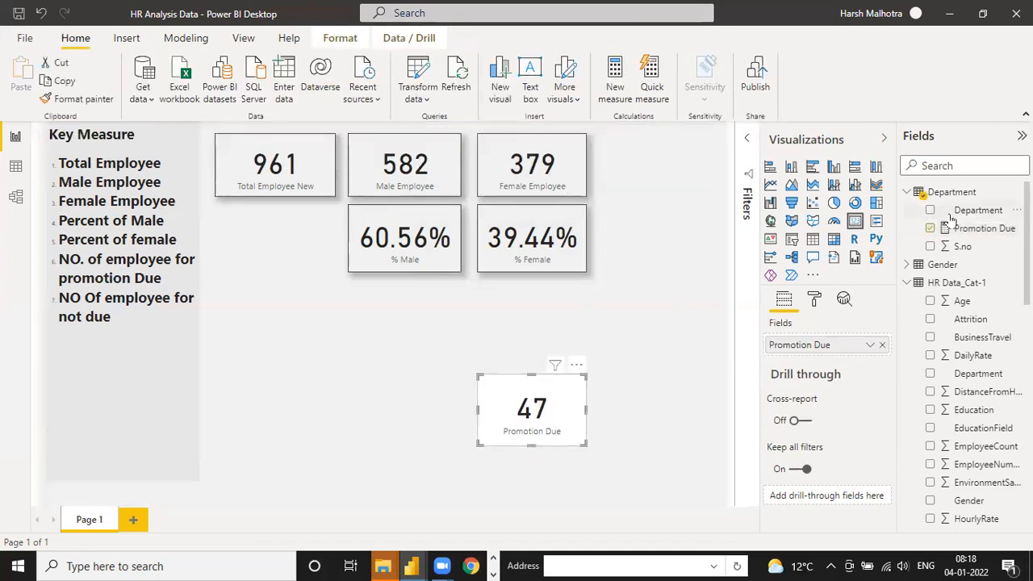
- In the Promotion Due formula, put FILTER on its own line and add the comment "//calculate function always use the expression" above it
left_click(978, 229)
left_click(607, 151)
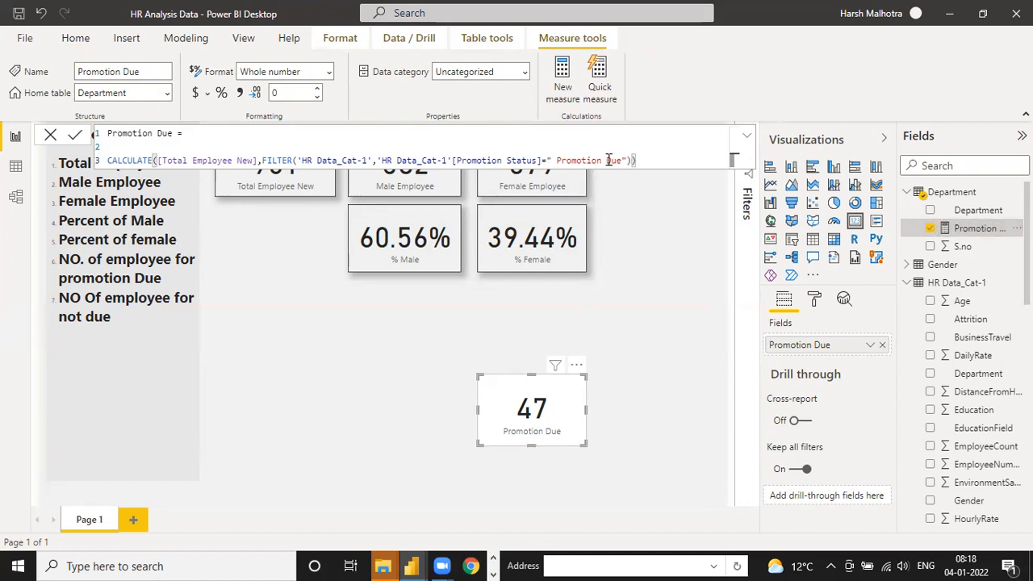
left_click(261, 160)
key("shift+Return")
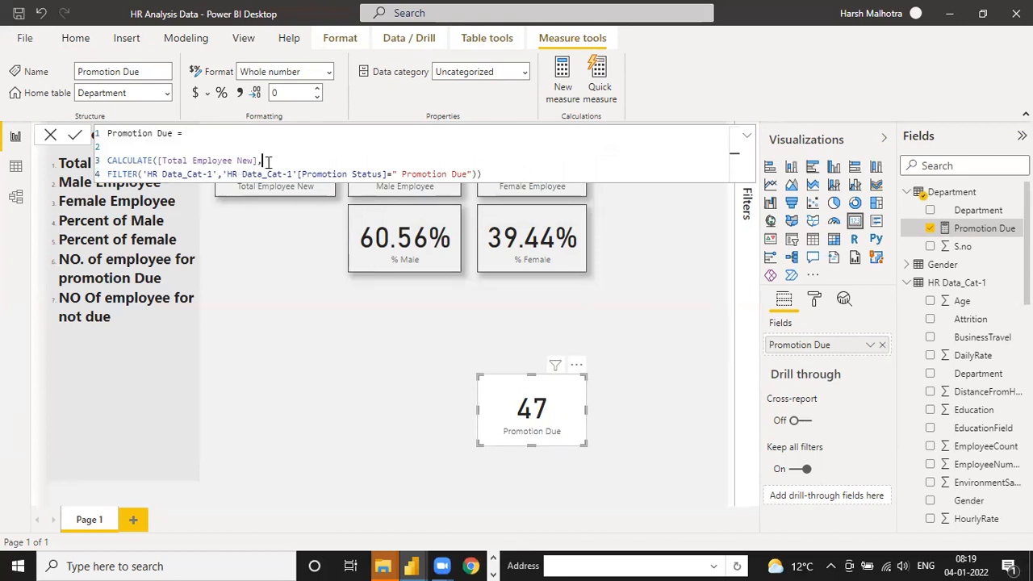
key("shift+Return")
type("C")
key("BackSpace")
type("//")
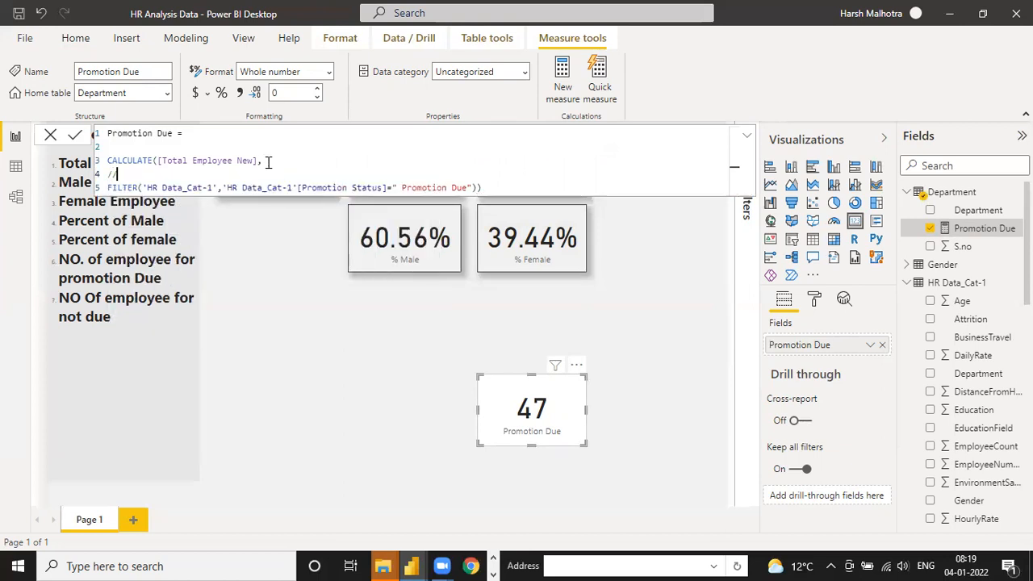
type("calculate functi")
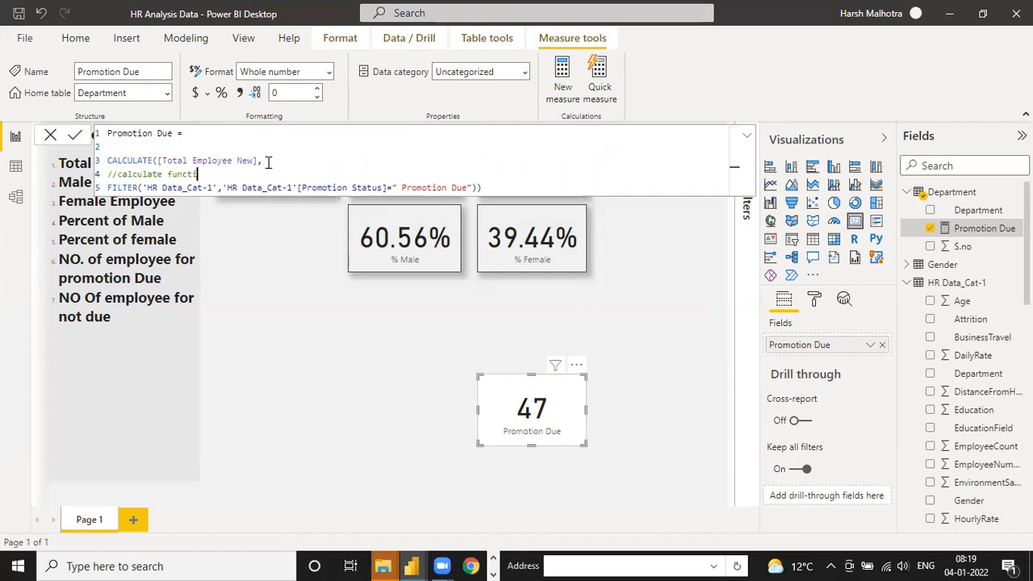
type("on alwats")
key("BackSpace")
key("BackSpace")
type("ys ")
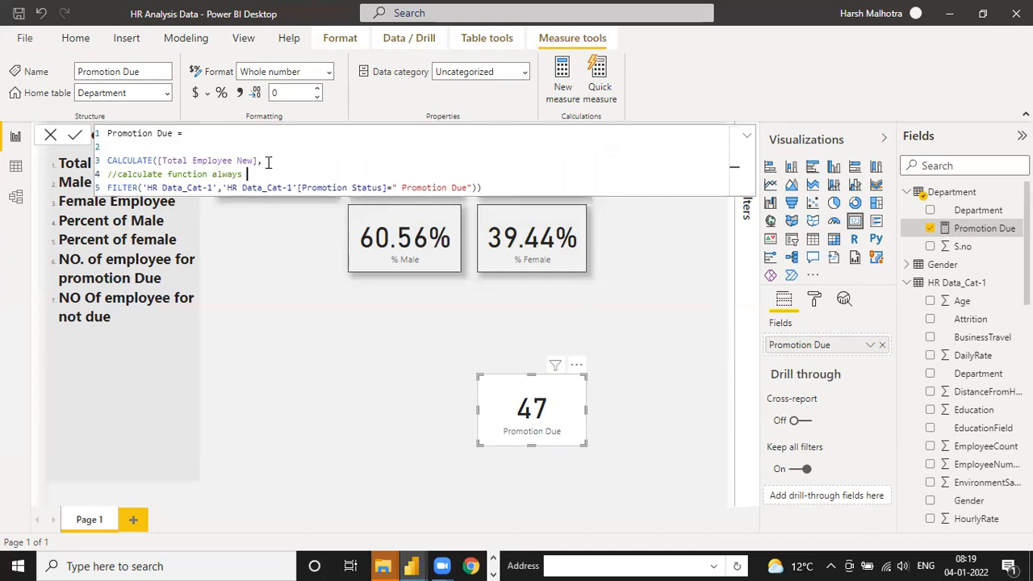
type("use the expression")
- Add the comment lines "// Filter function has two aspect" and "//Table//Column" below the FILTER line, then leave the formula
left_click(496, 184)
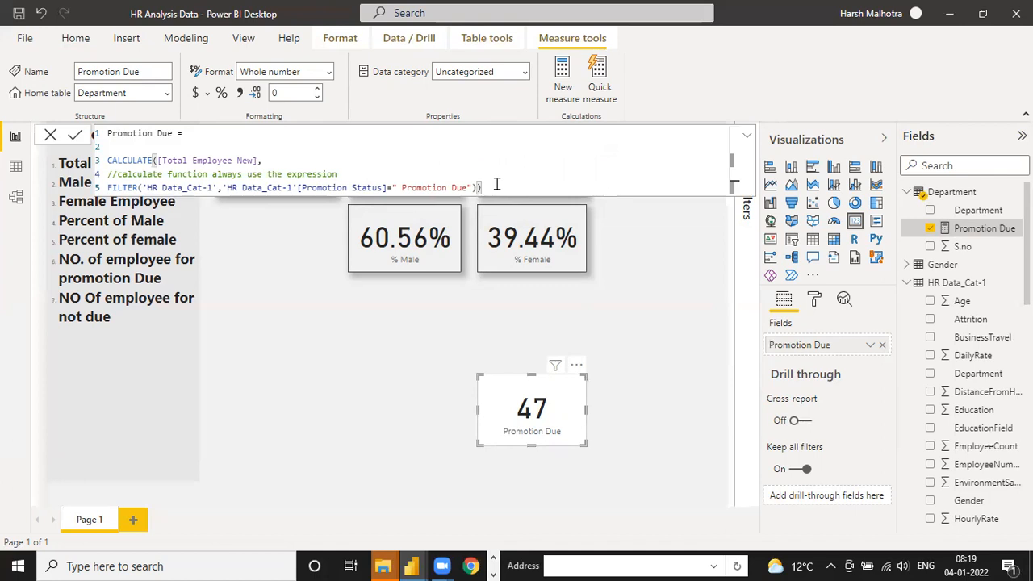
key("Return")
type("// ")
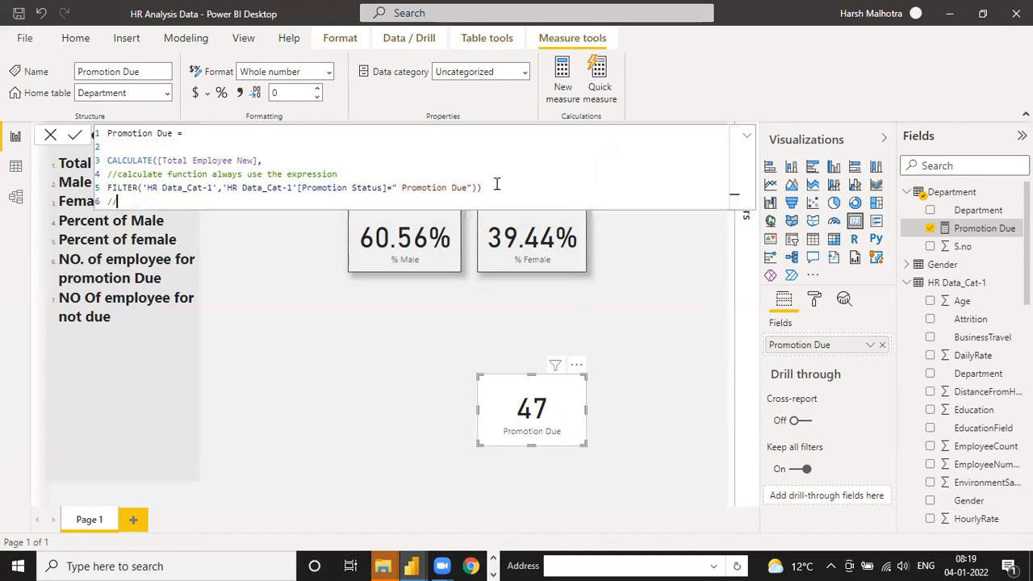
type("Filter function has two aspect")
key("shift+Return")
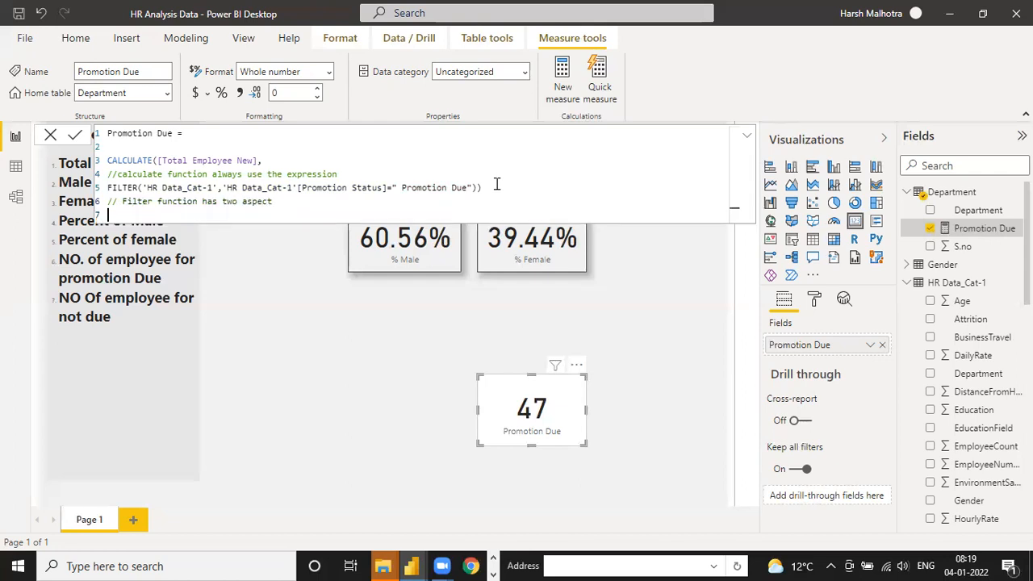
type("//1")
type("able//")
type("Column")
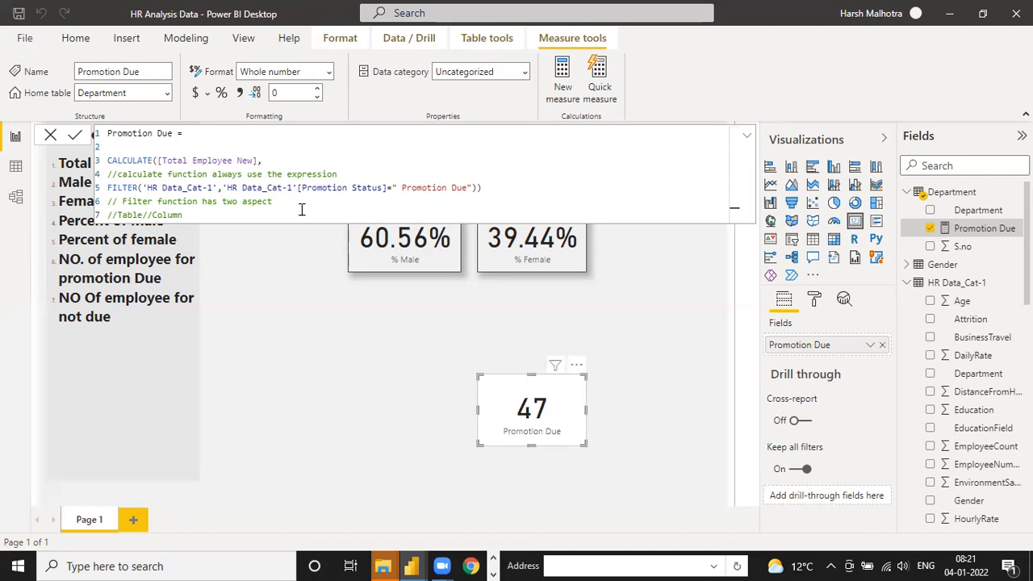
left_click(282, 313)
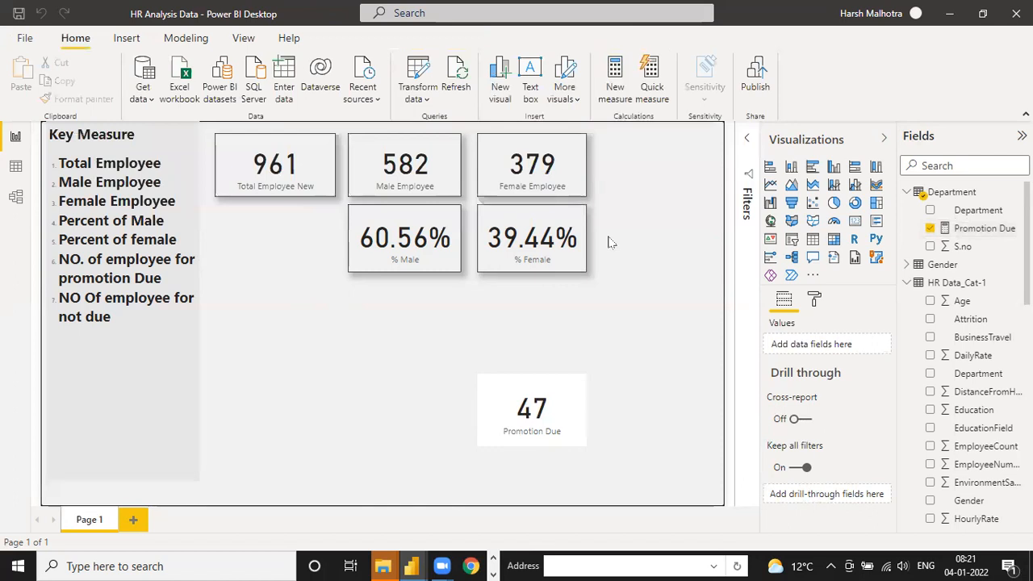
- Move the Promotion Due card below the % Male card and copy the % Male card's formatting onto it
left_click(537, 408)
left_click_drag(537, 408, 408, 326)
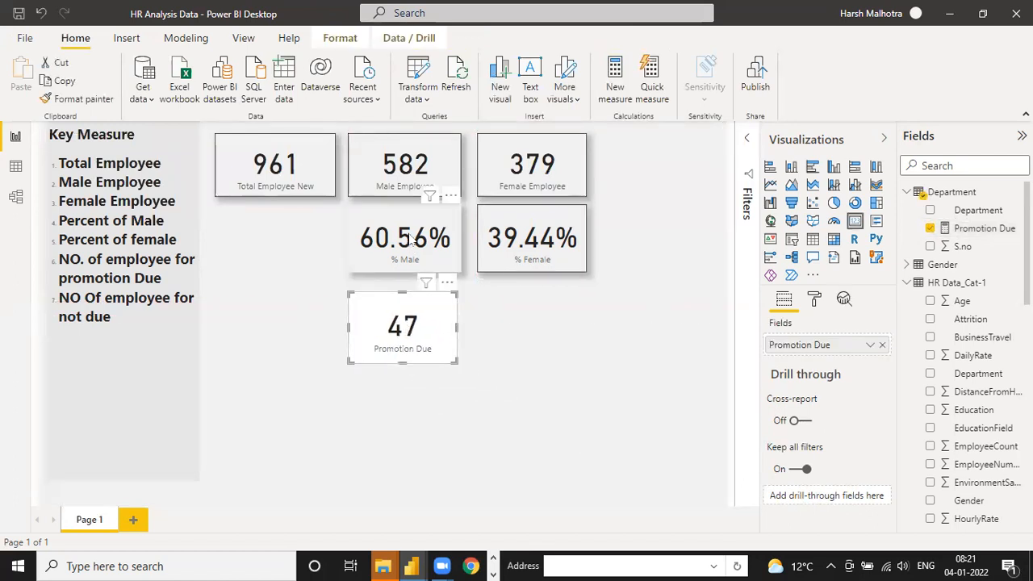
left_click(83, 99)
left_click(377, 317)
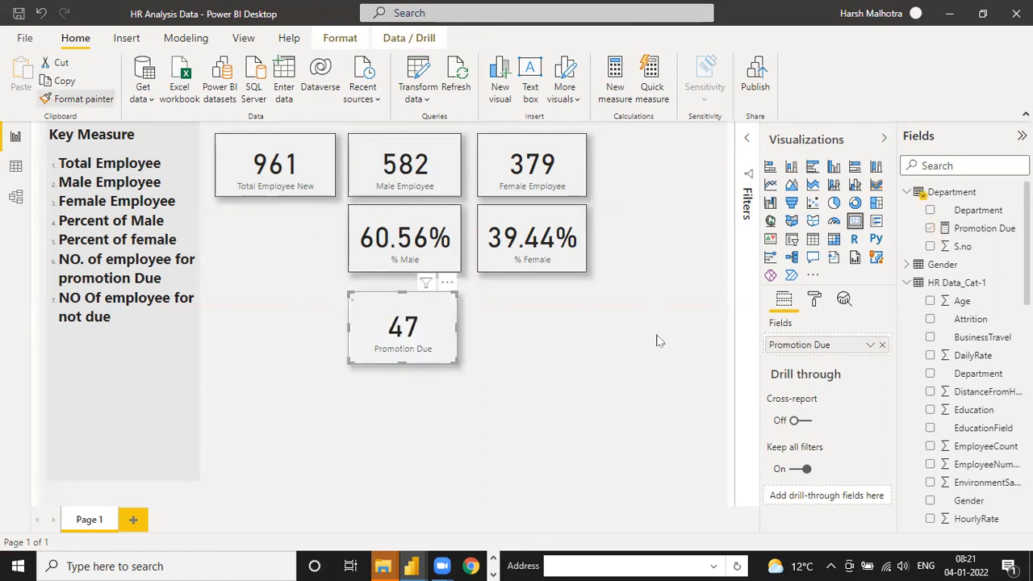
left_click(658, 341)
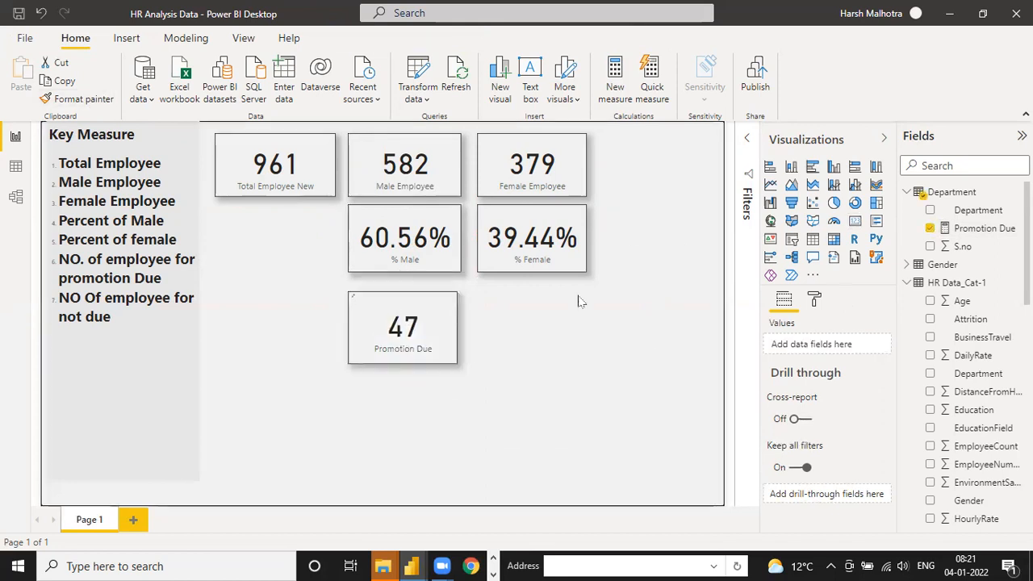
- Add a slicer to the page, placed beside the cards and stretched down nearly the full page height
left_click(790, 242)
left_click_drag(260, 282, 670, 211)
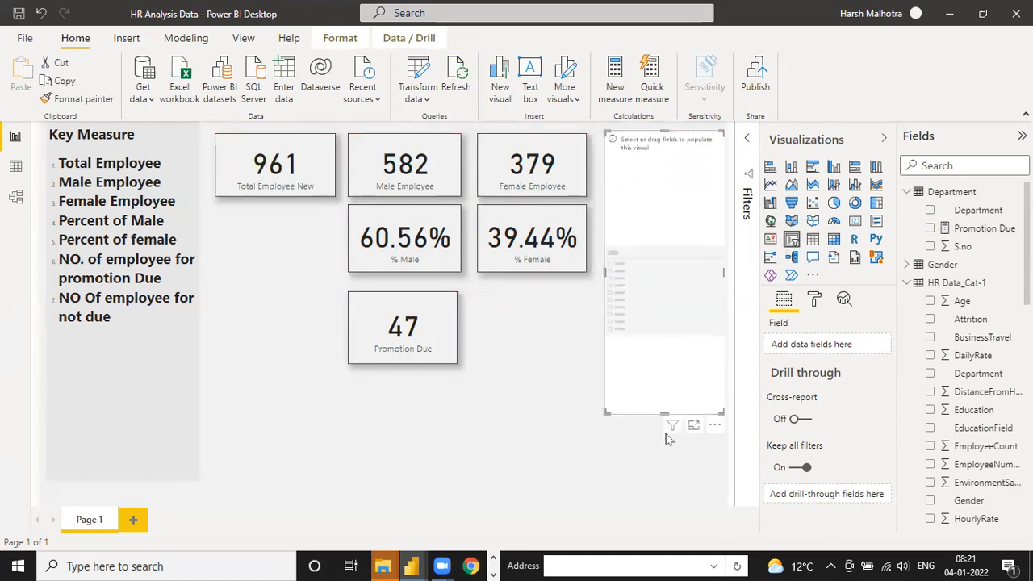
left_click_drag(667, 438, 670, 498)
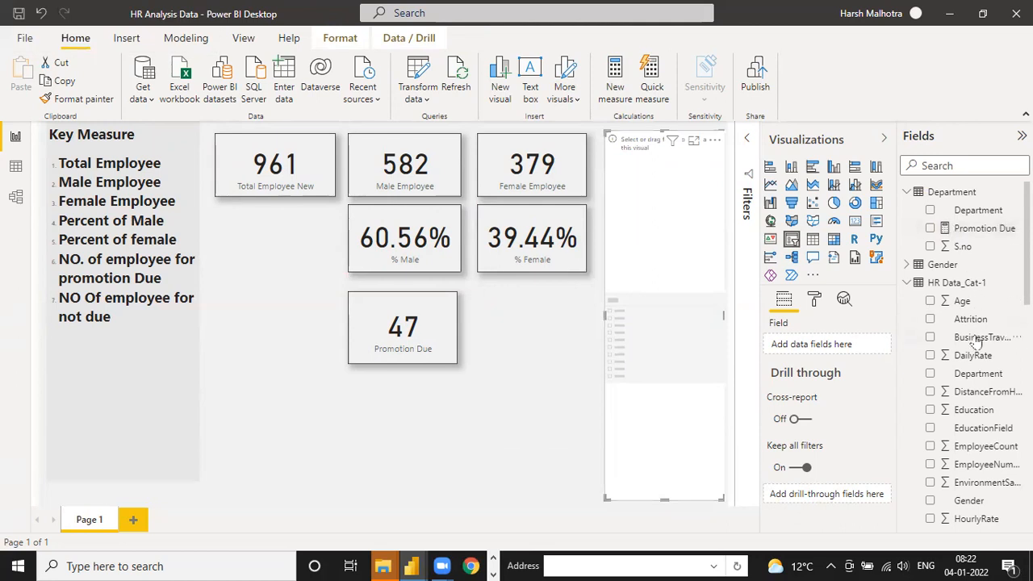
- Add the Promotion Status column from the HR Data_Cat-1 table to the empty slicer
scroll(979, 353, "down", 5)
scroll(979, 353, "up", 5)
scroll(968, 355, "down", 3)
scroll(974, 355, "down", 6)
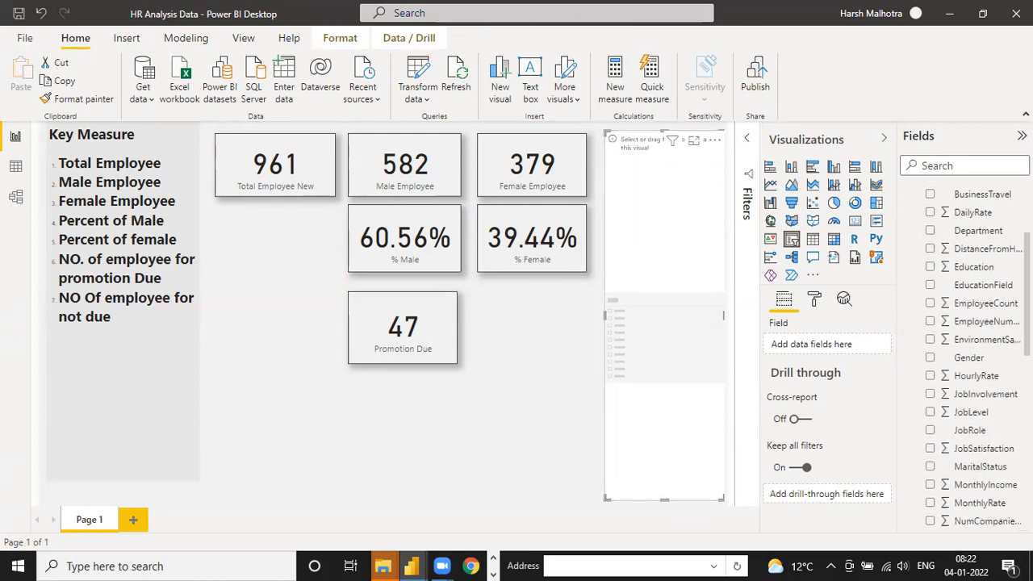
scroll(976, 353, "down", 1)
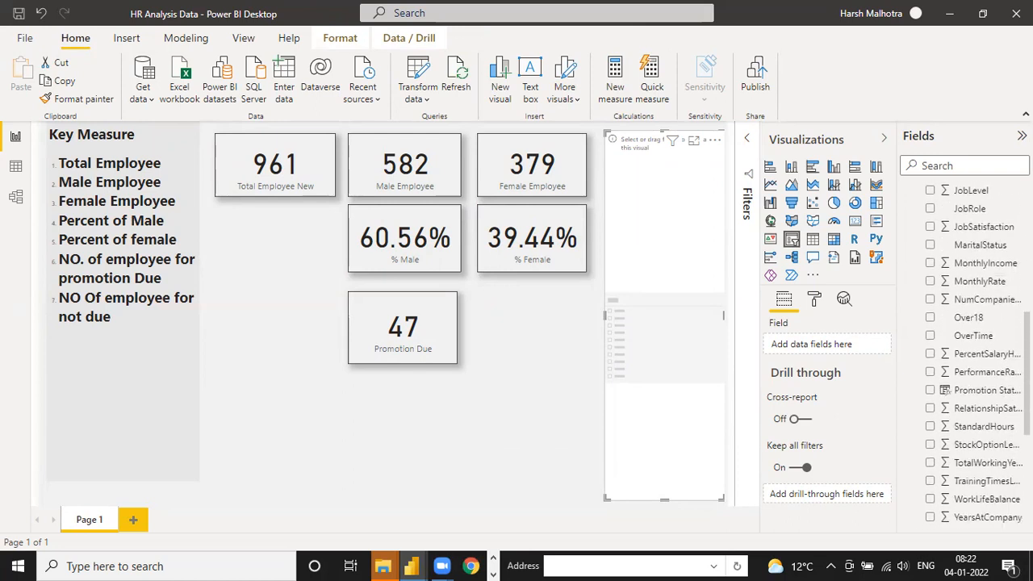
left_click_drag(981, 390, 717, 249)
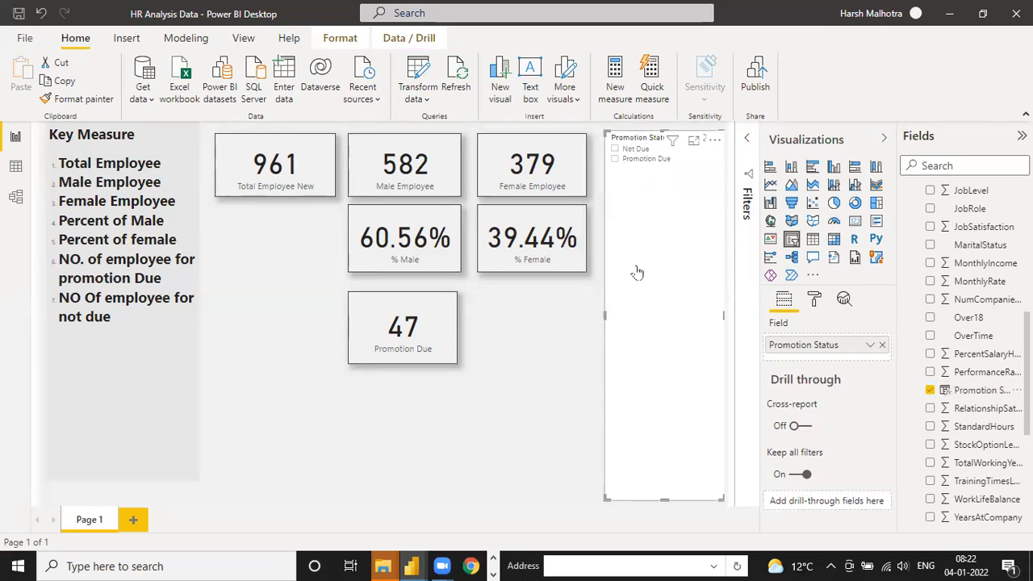
- Filter the report by Promotion Due and by Not Due in the slicer to compare the cards, and clear the selection
left_click(615, 160)
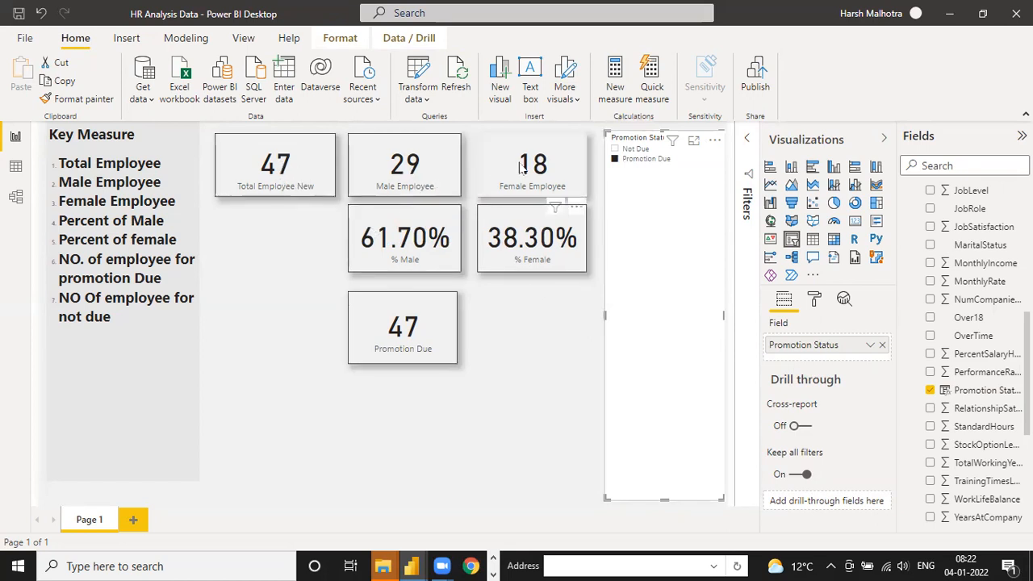
left_click(646, 161)
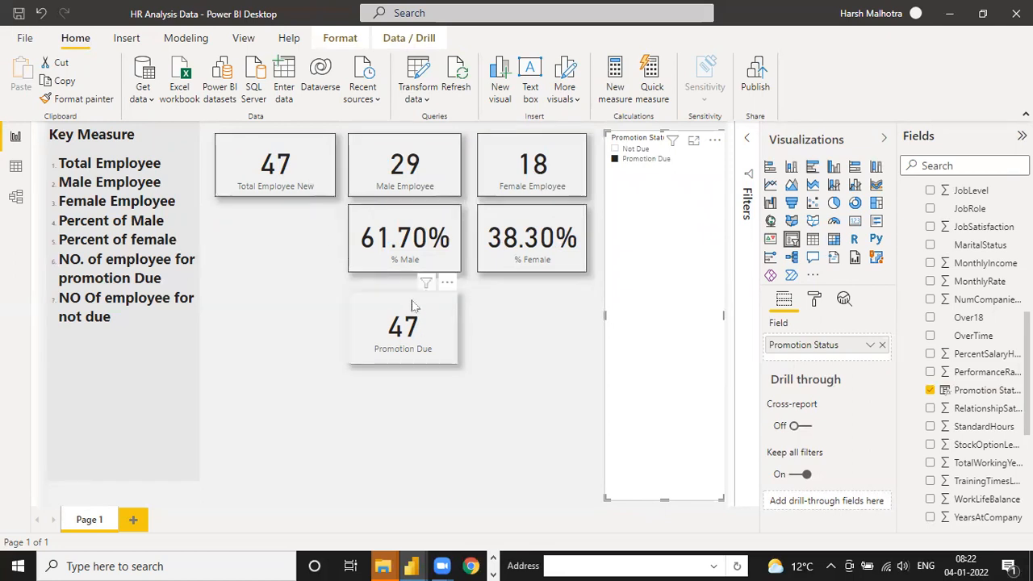
left_click(615, 150)
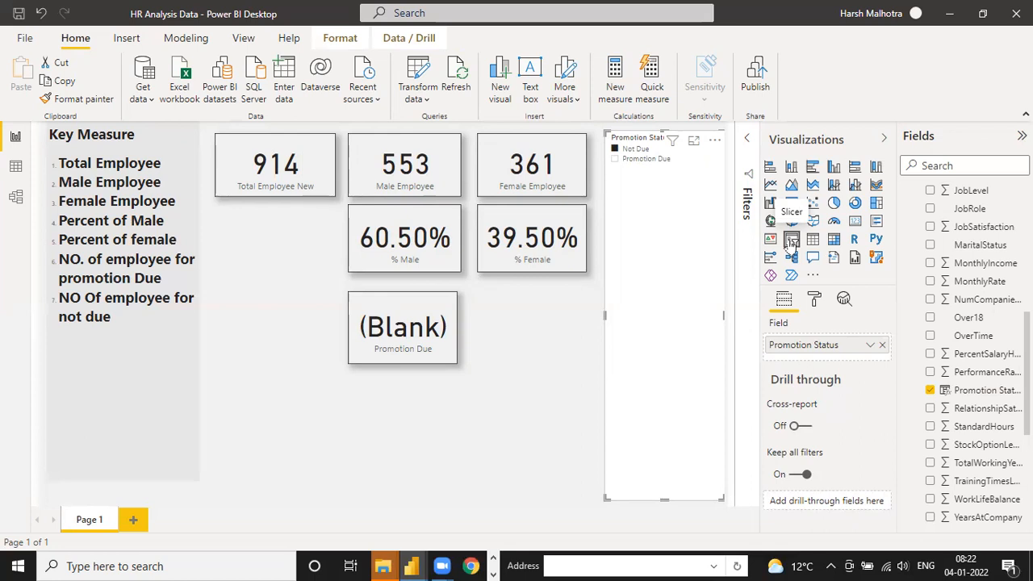
left_click(615, 150)
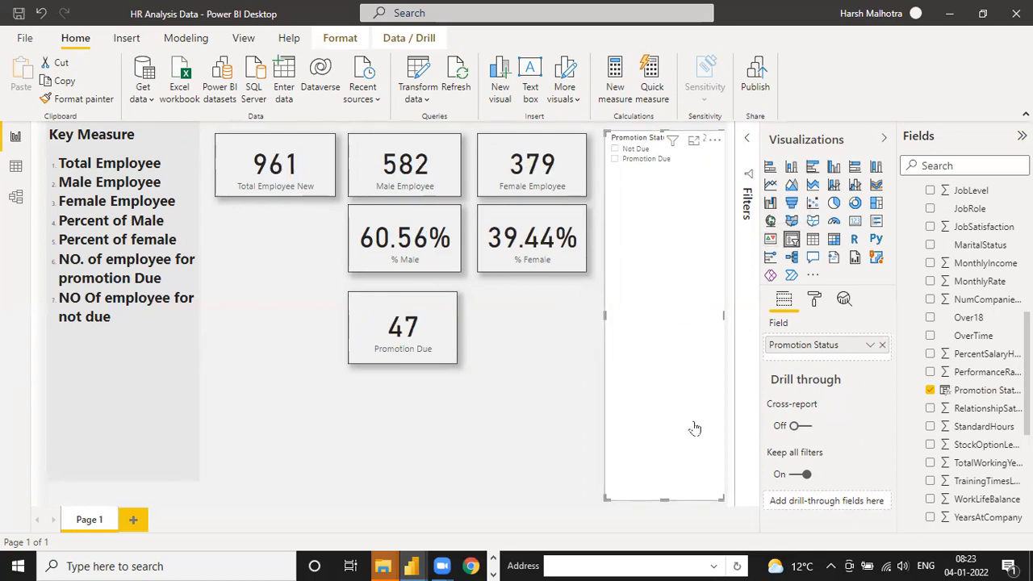
- Extend the Promotion Status slicer to the page's lower edge, and check the cards under the Not Due filter before clearing it
left_click_drag(665, 498, 668, 526)
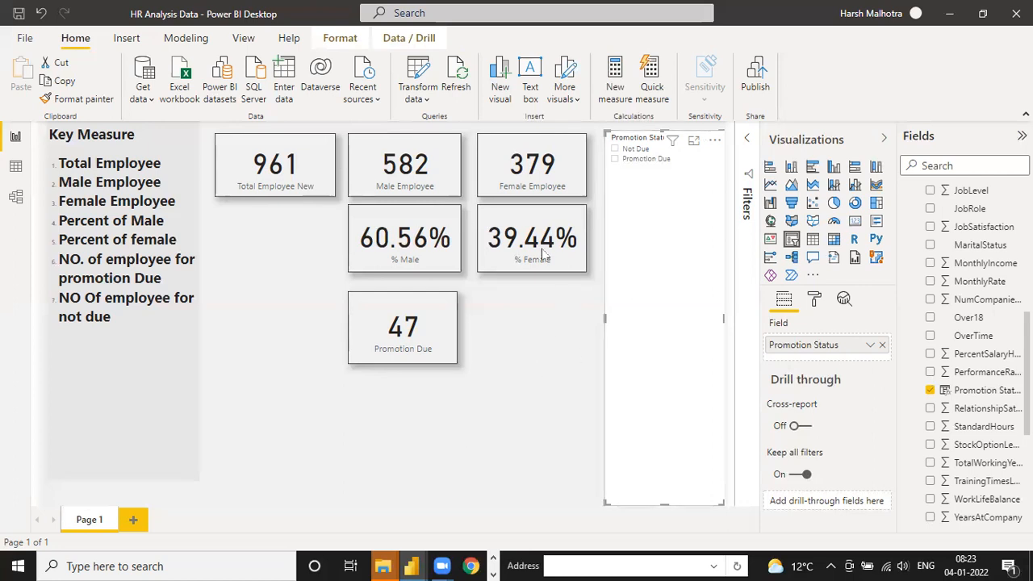
left_click(498, 356)
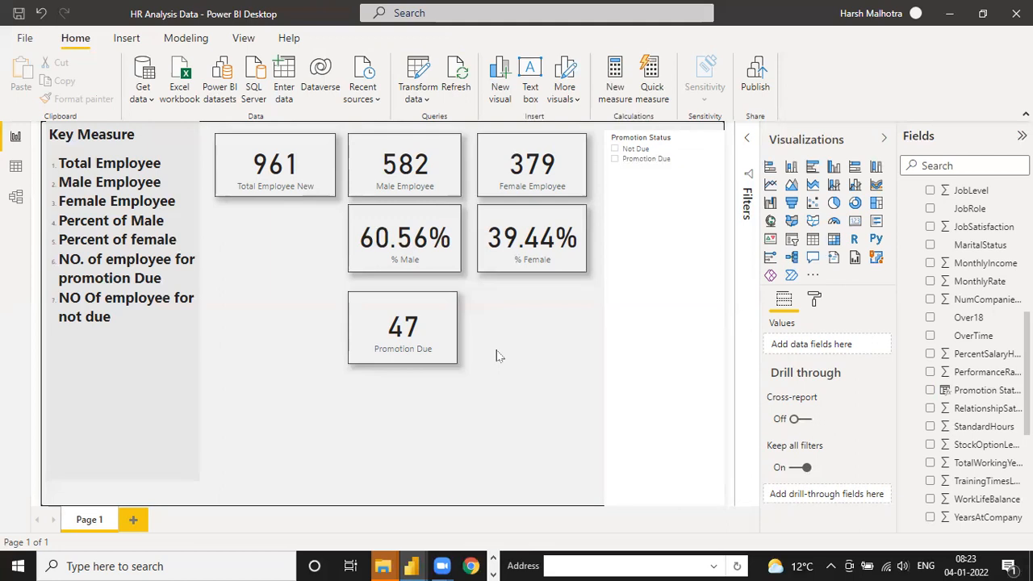
left_click(394, 299)
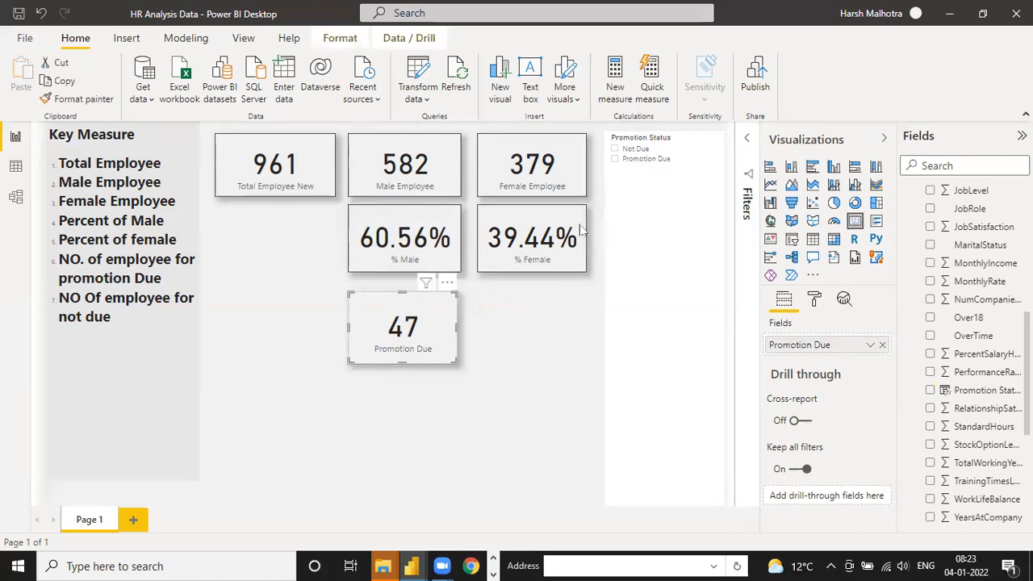
left_click(615, 150)
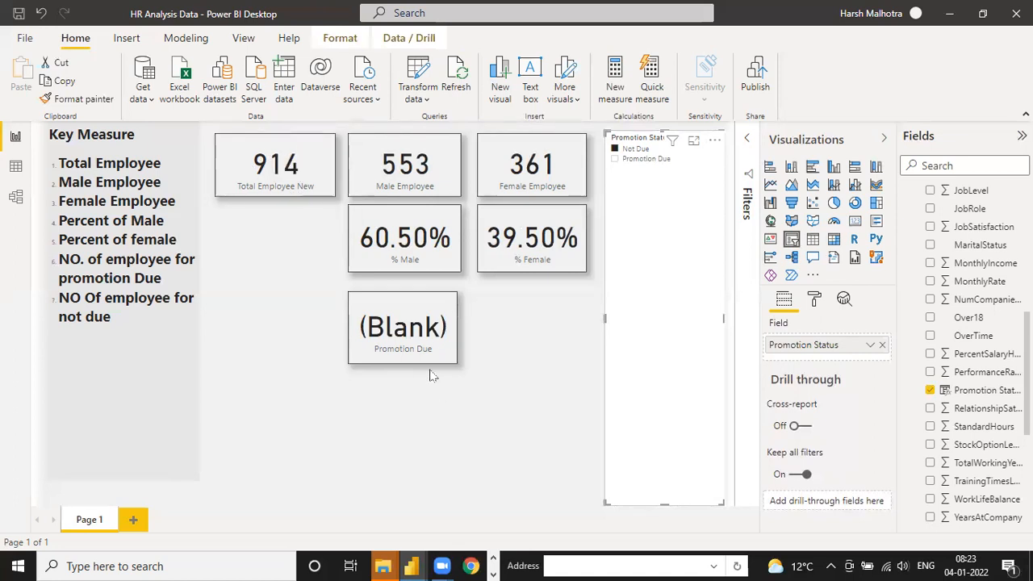
left_click(615, 149)
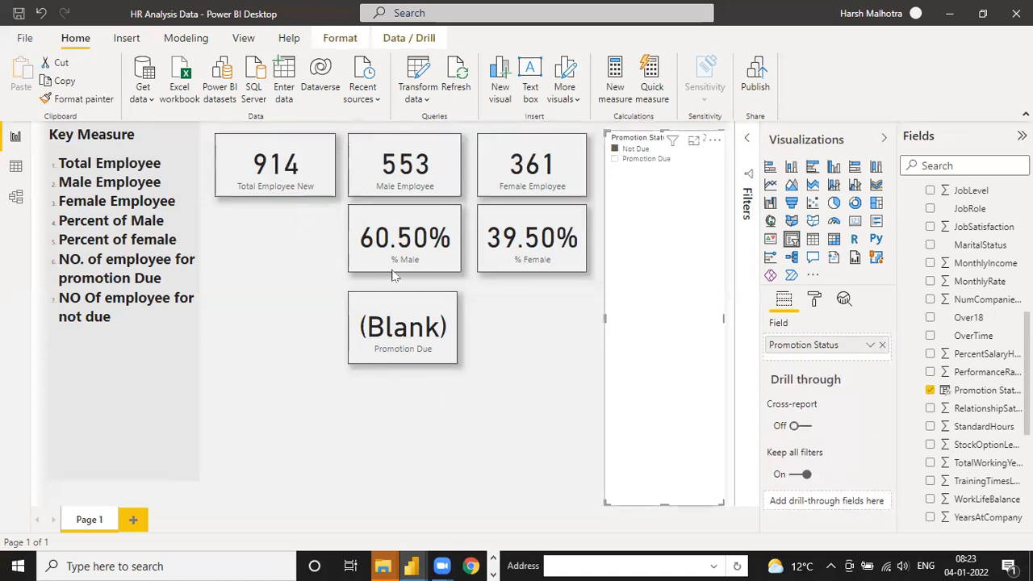
- Change the Promotion Due measure's home table to Key Measure
scroll(932, 288, "up", 10)
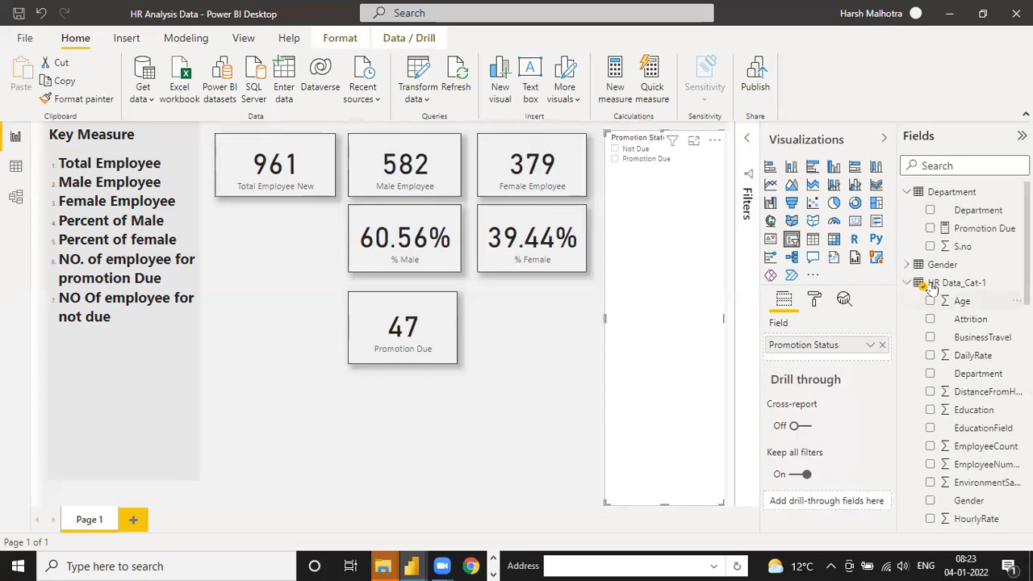
scroll(960, 305, "down", 7)
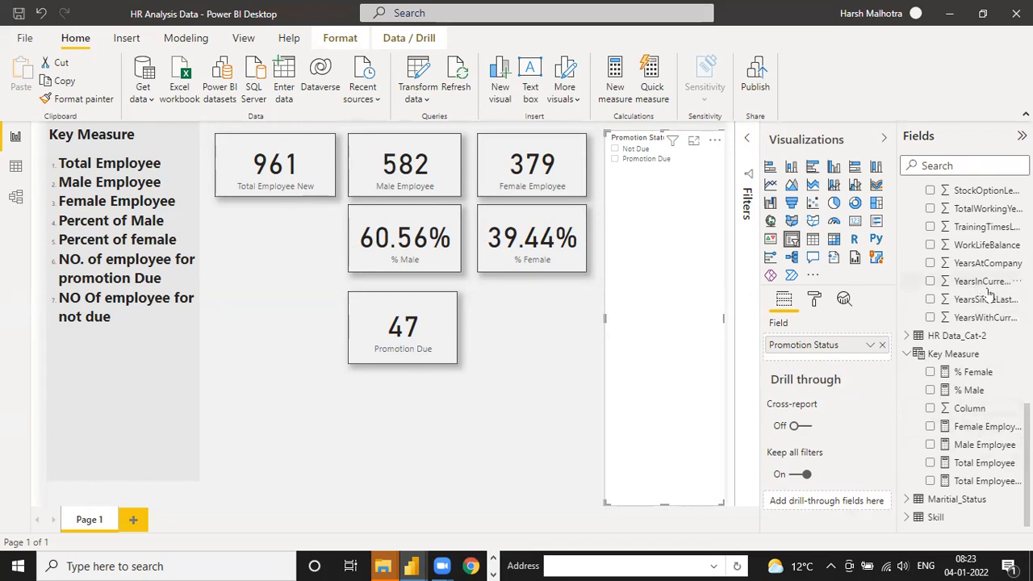
scroll(991, 315, "up", 10)
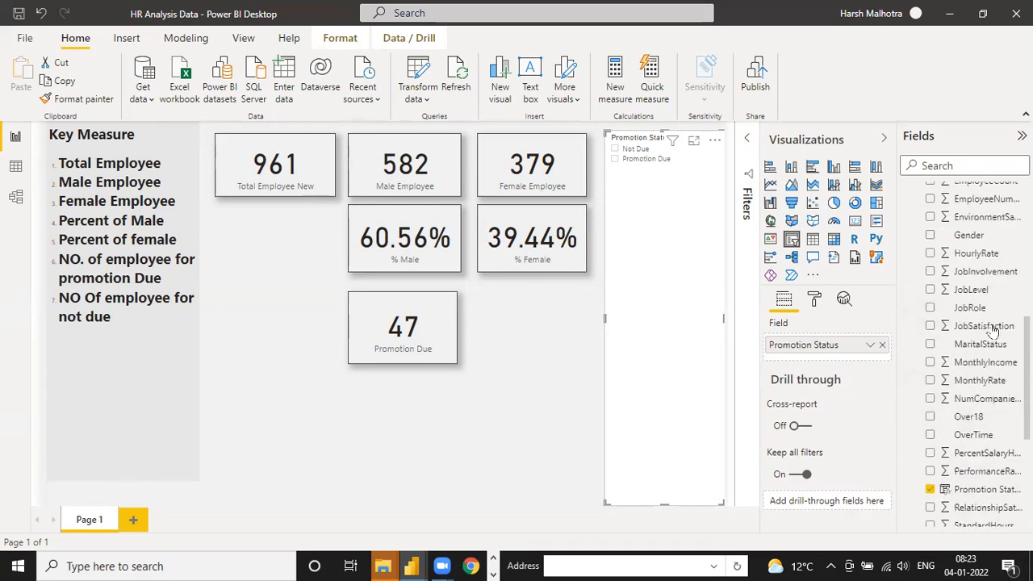
left_click(434, 331)
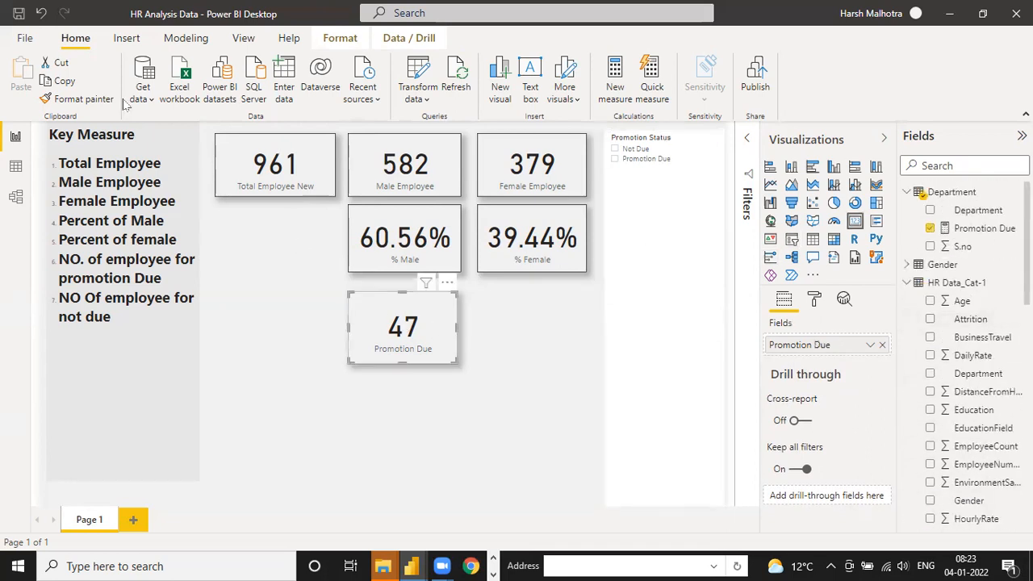
left_click(963, 229)
left_click(167, 93)
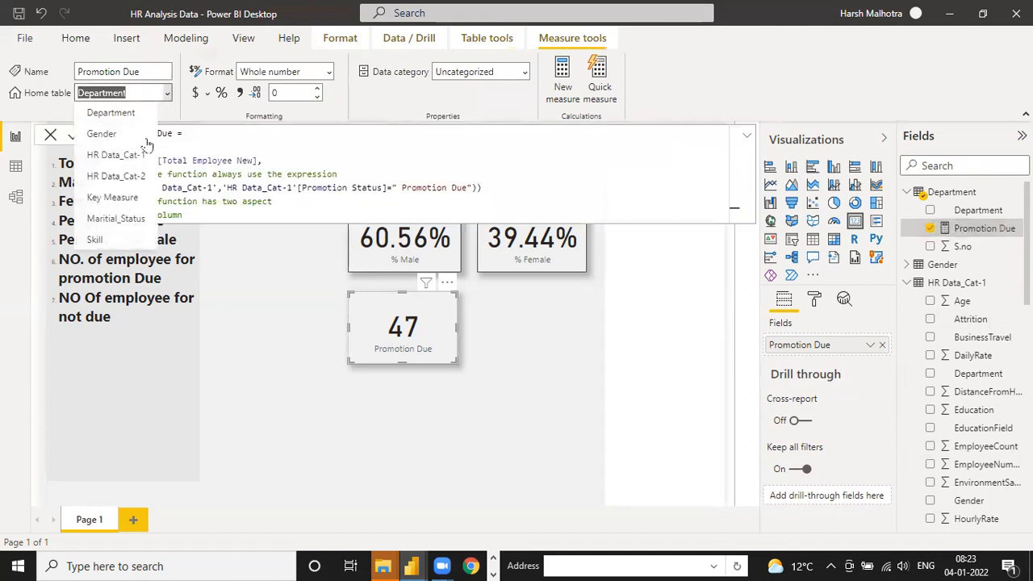
left_click(123, 202)
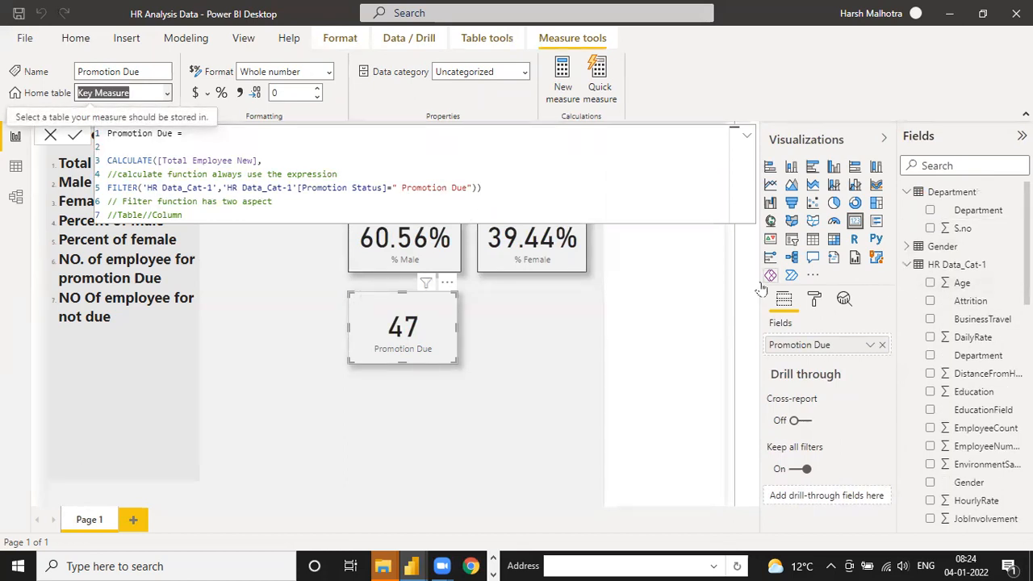
- Copy the entire Promotion Due formula from the Key Measure table into a new measure
left_click(657, 363)
scroll(920, 199, "down", 2)
scroll(920, 198, "down", 10)
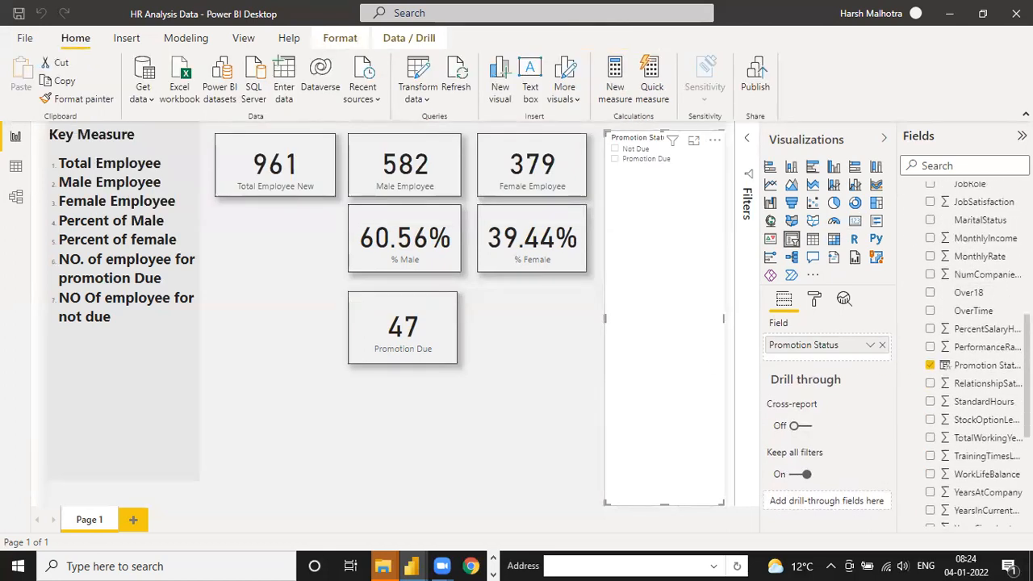
scroll(964, 355, "down", 2)
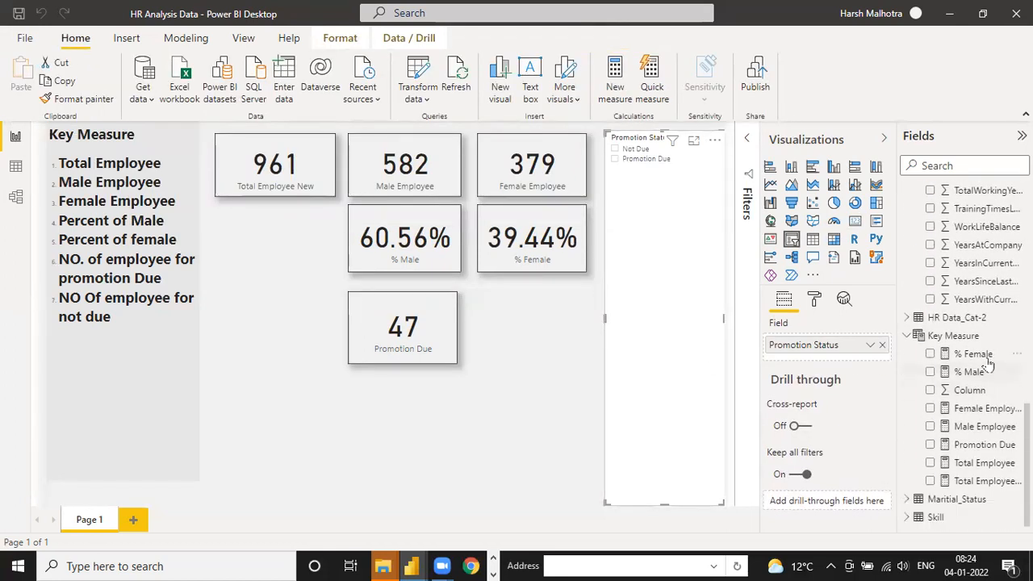
left_click(984, 445)
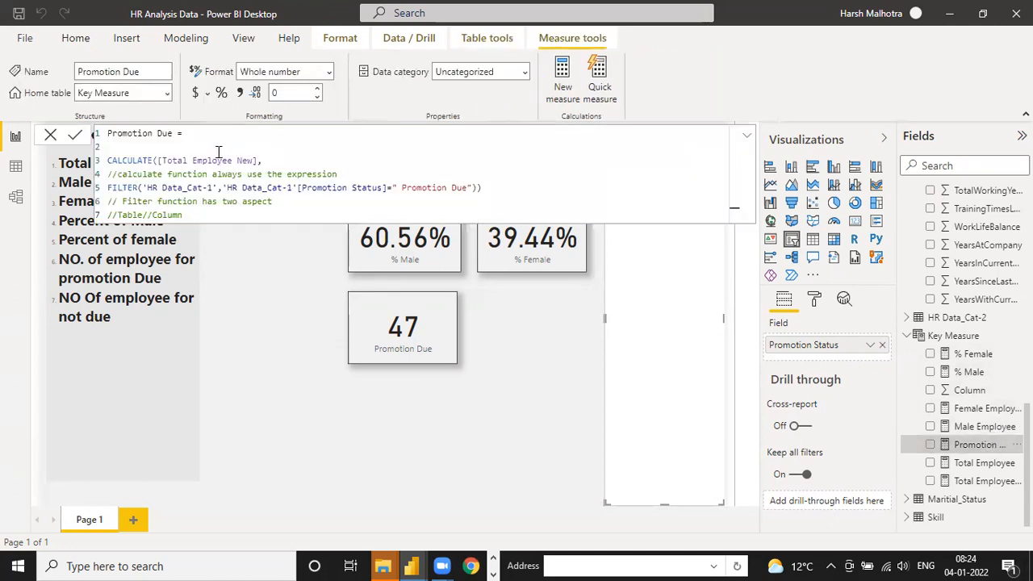
key("ctrl+a")
key("ctrl+c")
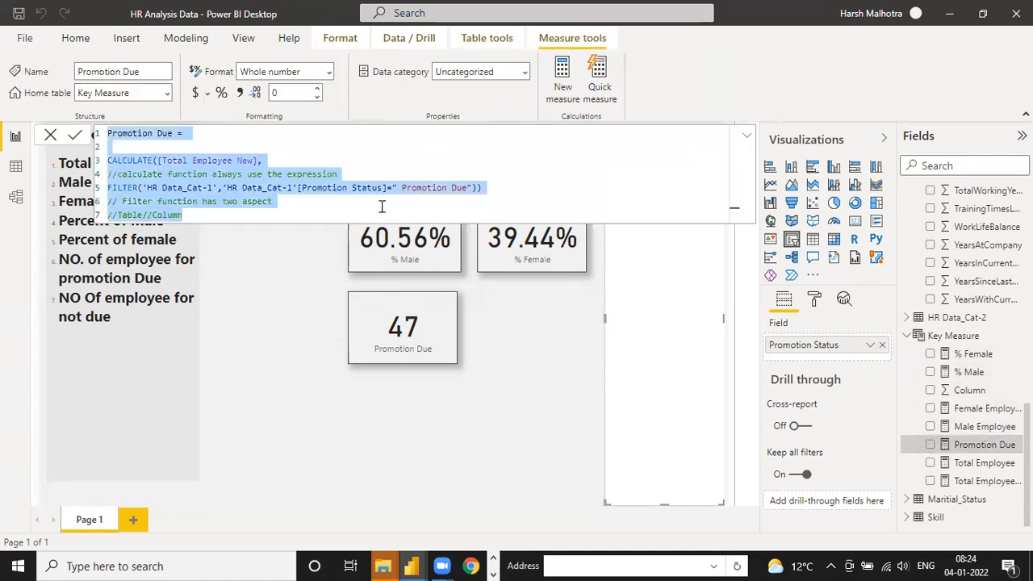
left_click(563, 88)
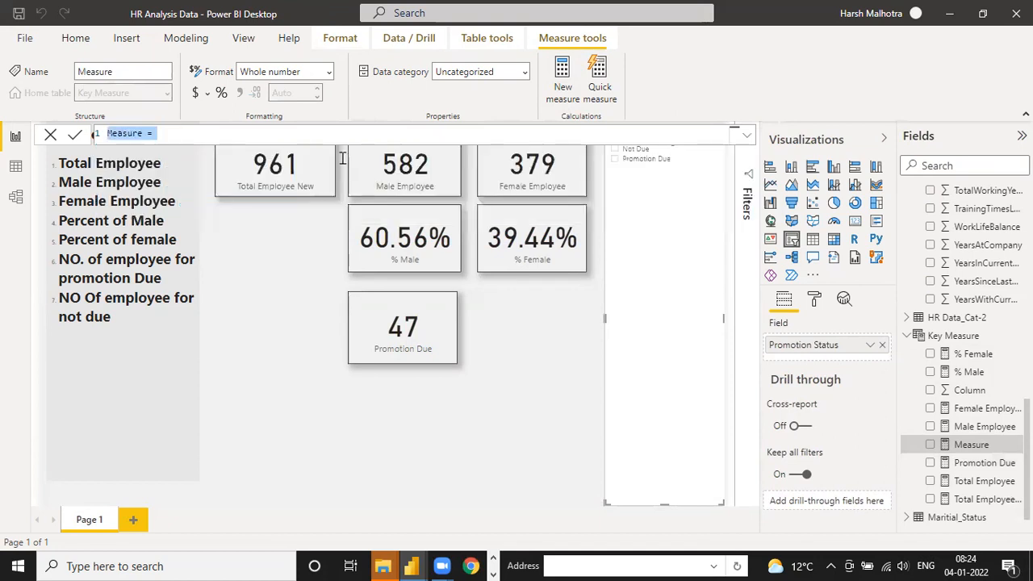
key("ctrl+v")
- Rename the new measure as Not Due in the first line of its formula
left_click(170, 135)
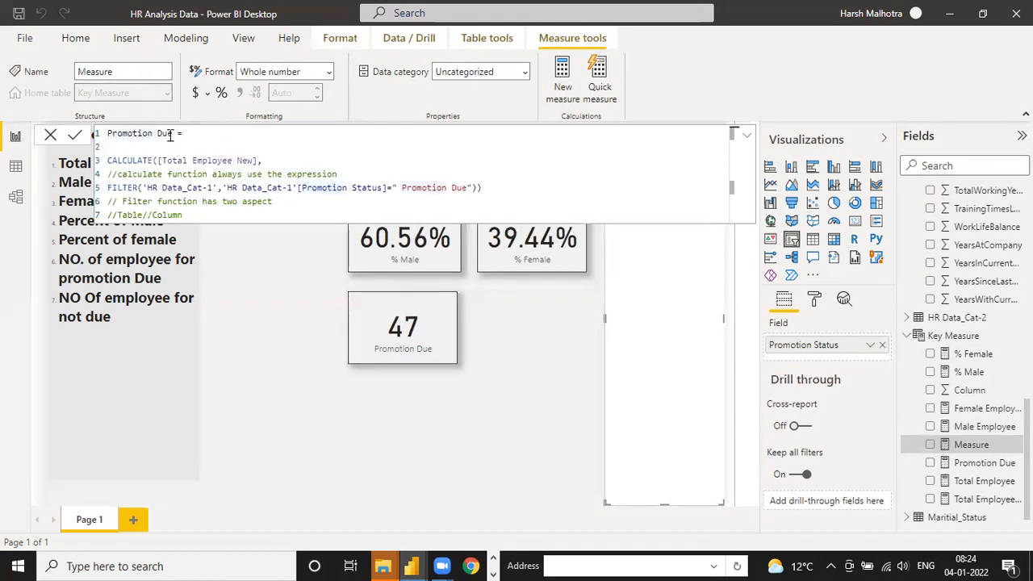
key("BackSpace")
key("BackSpace")
key("BackSpace")
key("BackSpace")
key("BackSpace")
key("BackSpace")
key("BackSpace")
key("BackSpace")
key("BackSpace")
type("Not")
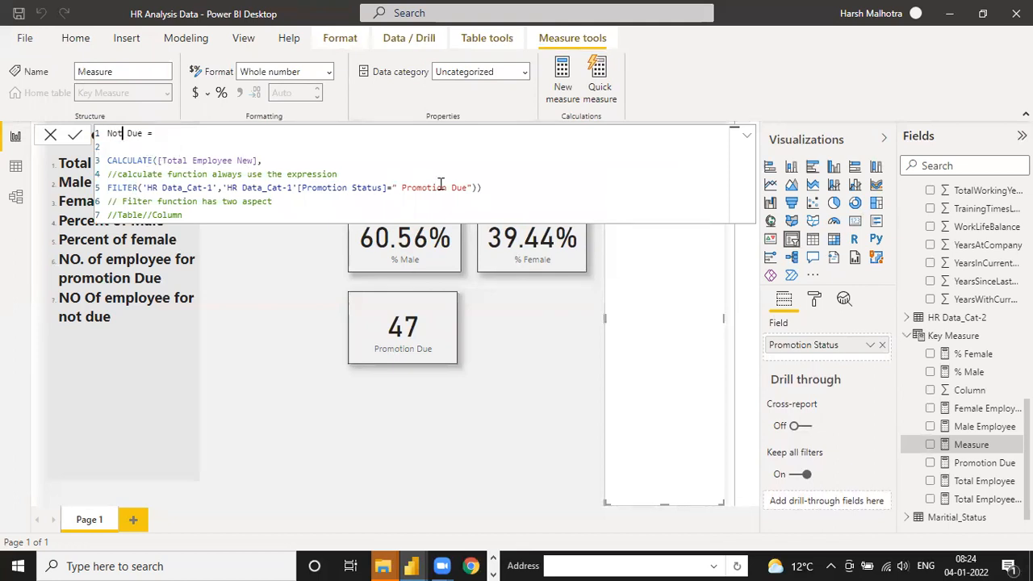
- Change the Promotion Status filter text in the Not Due formula to " Not Due" and commit the measure
key("Left")
key("Left")
key("Left")
key("Left")
key("BackSpace")
key("BackSpace")
key("BackSpace")
key("BackSpace")
key("BackSpace")
key("BackSpace")
key("BackSpace")
key("BackSpace")
key("BackSpace")
type("Not")
type(")")
left_click(467, 207)
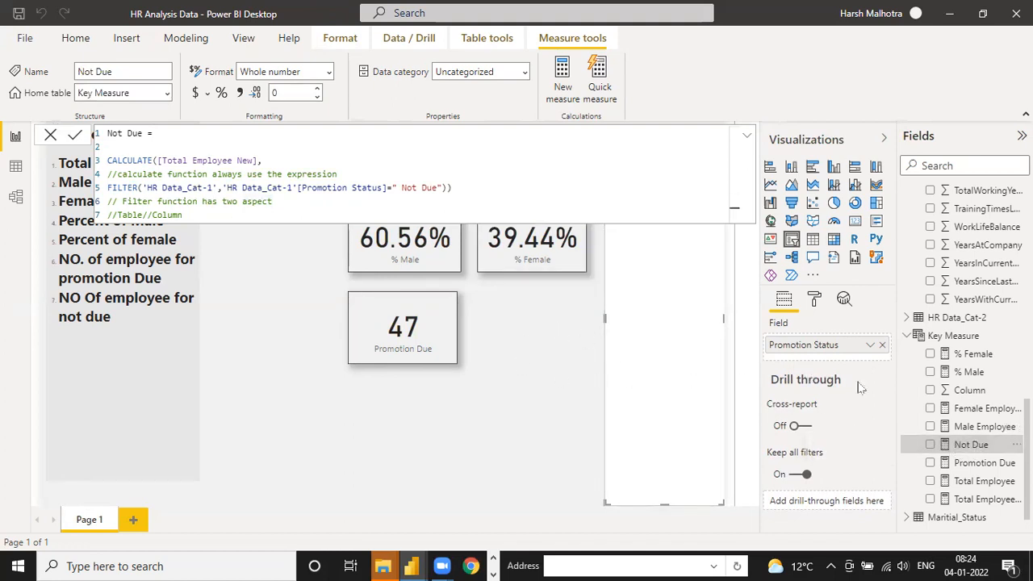
- Add a card showing the Not Due measure beside the Promotion Due card, below the % Female card
left_click_drag(971, 445, 541, 331)
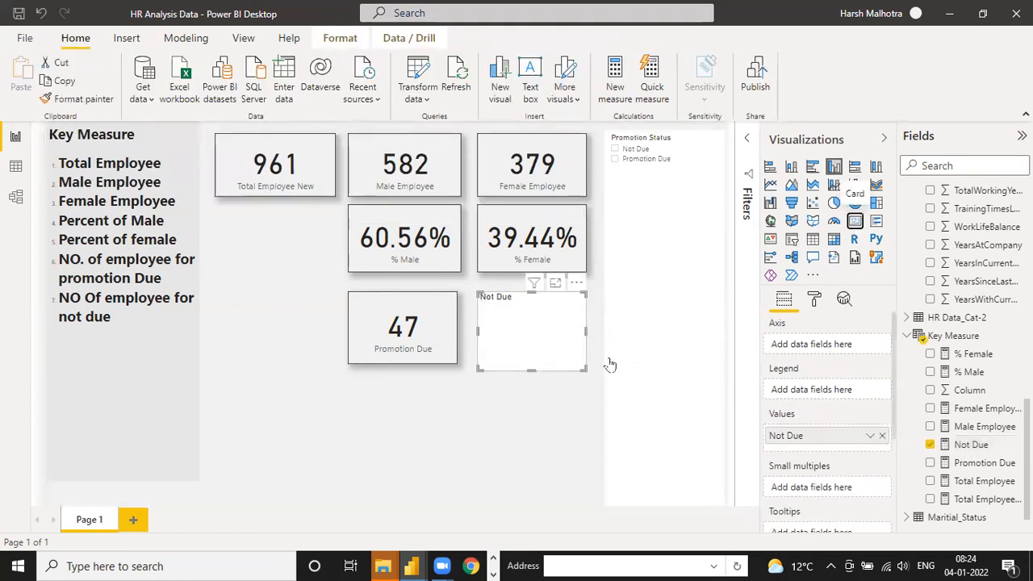
- Remove the leading space from the Not Due measure's filter text so it reads "Not Due", and leave the formula
left_click(976, 451)
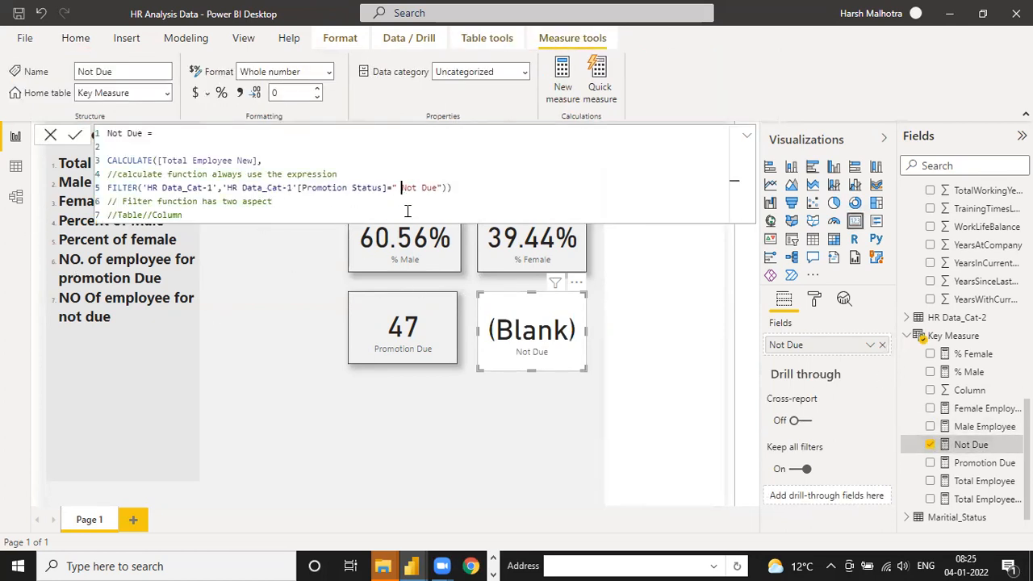
key("BackSpace")
left_click(574, 342)
left_click(640, 337)
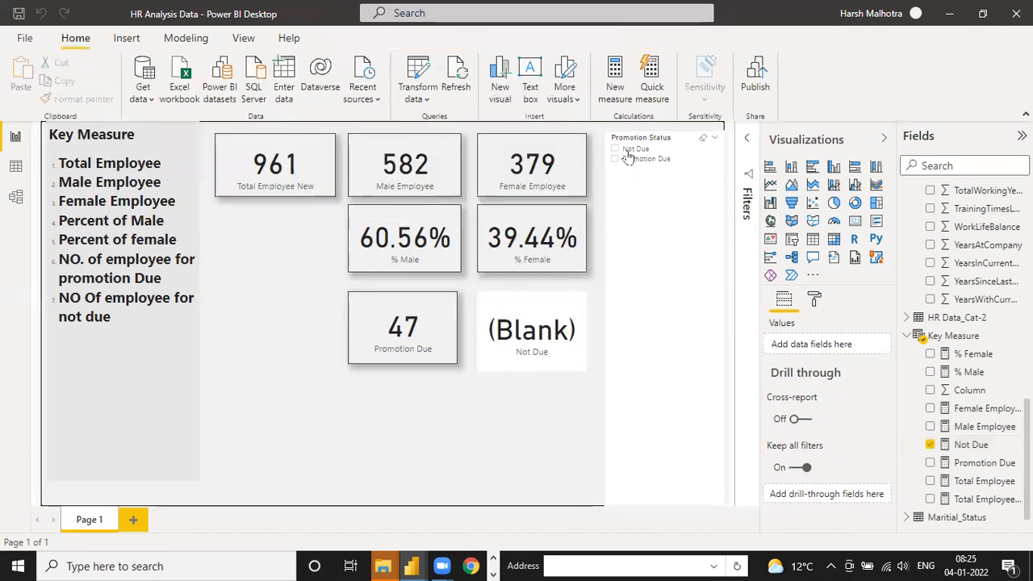
- Select the Not Due card and reopen the Not Due measure's formula to check its filter text
left_click(978, 446)
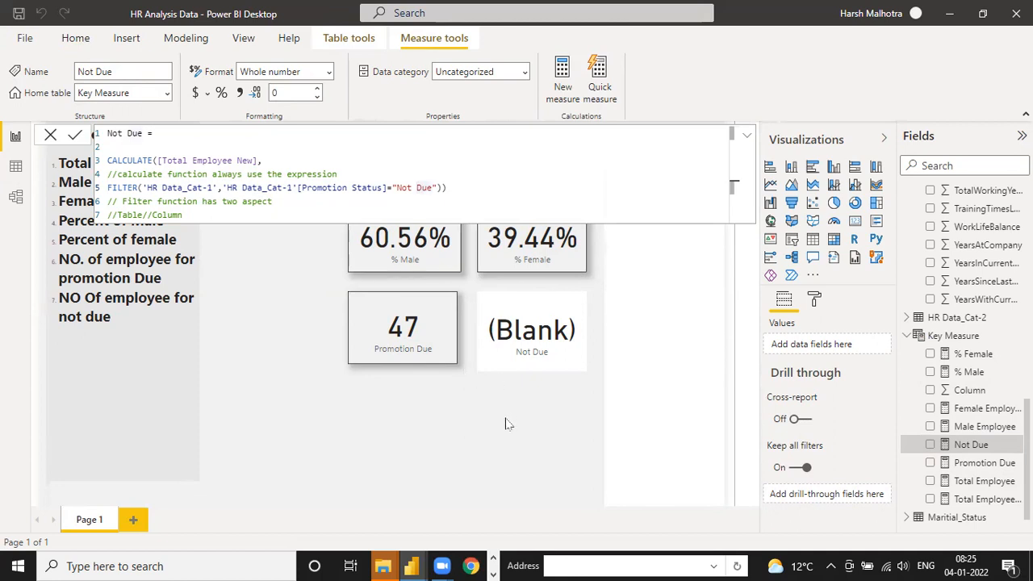
left_click(676, 301)
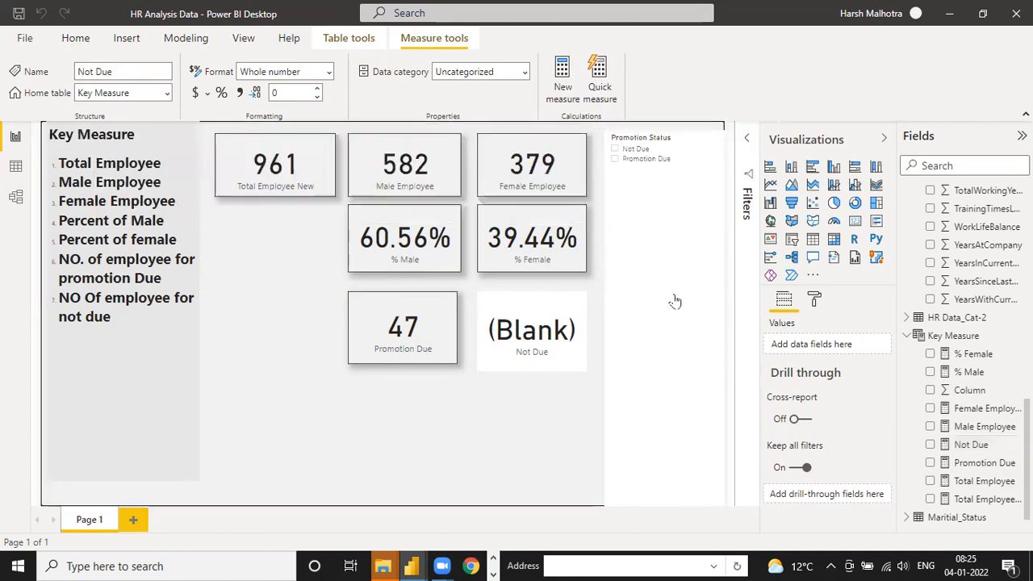
left_click(537, 345)
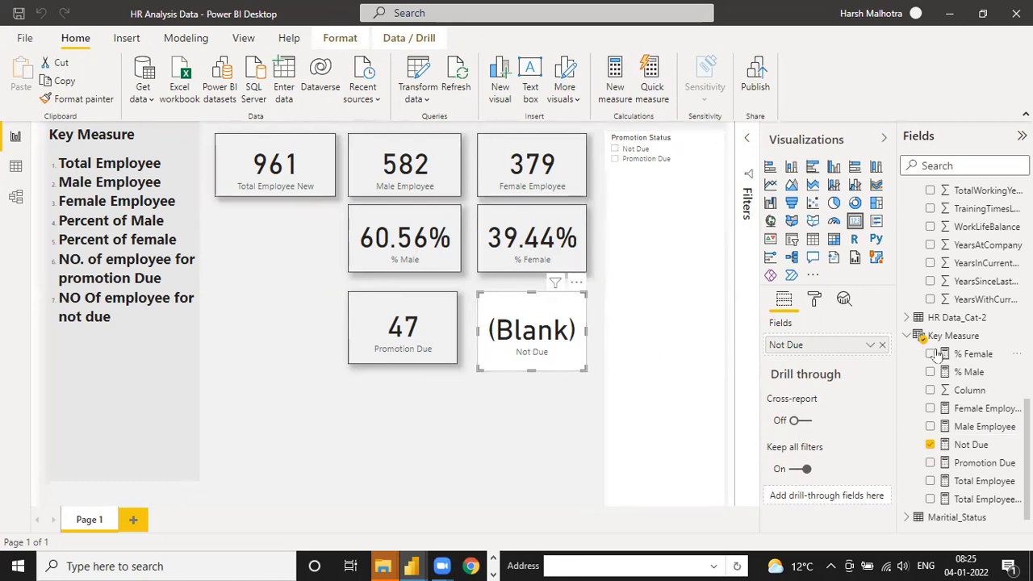
left_click(971, 444)
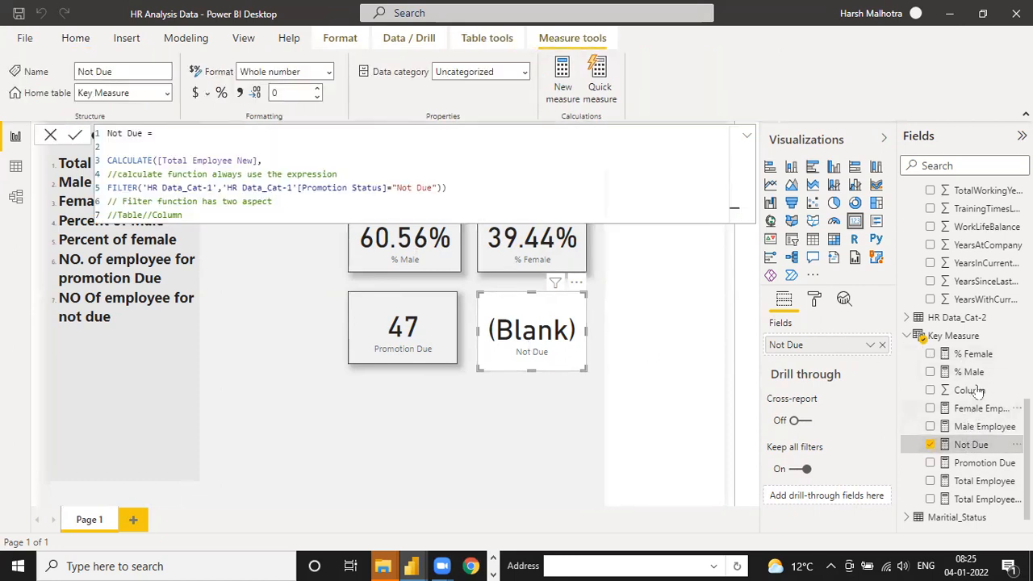
- Compare the Promotion Due formula with the Not Due formula, and retype the ending of the Not Due filter text as Due"
left_click(978, 463)
left_click(972, 445)
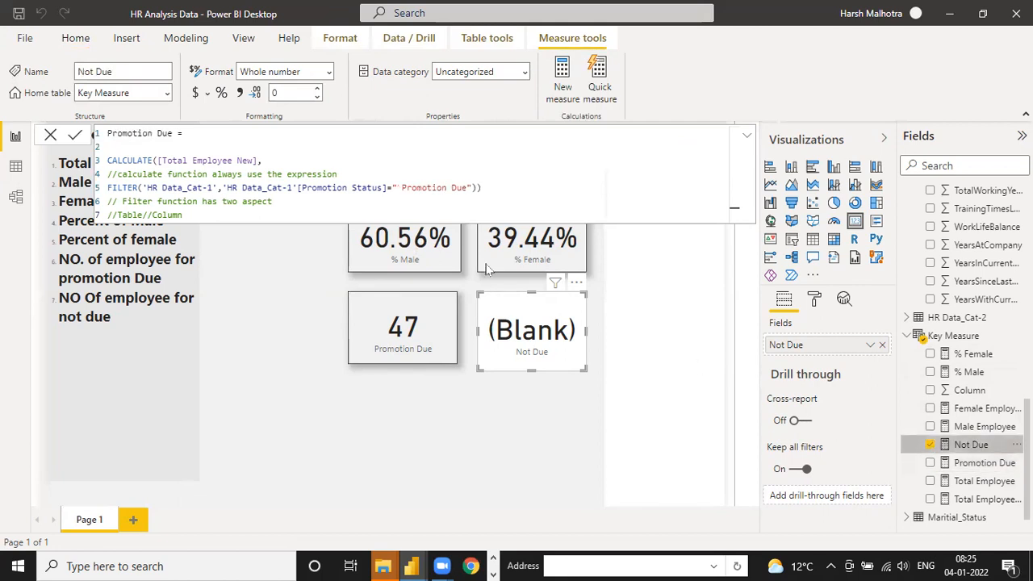
key("BackSpace")
key("BackSpace")
key("BackSpace")
key("BackSpace")
key("BackSpace")
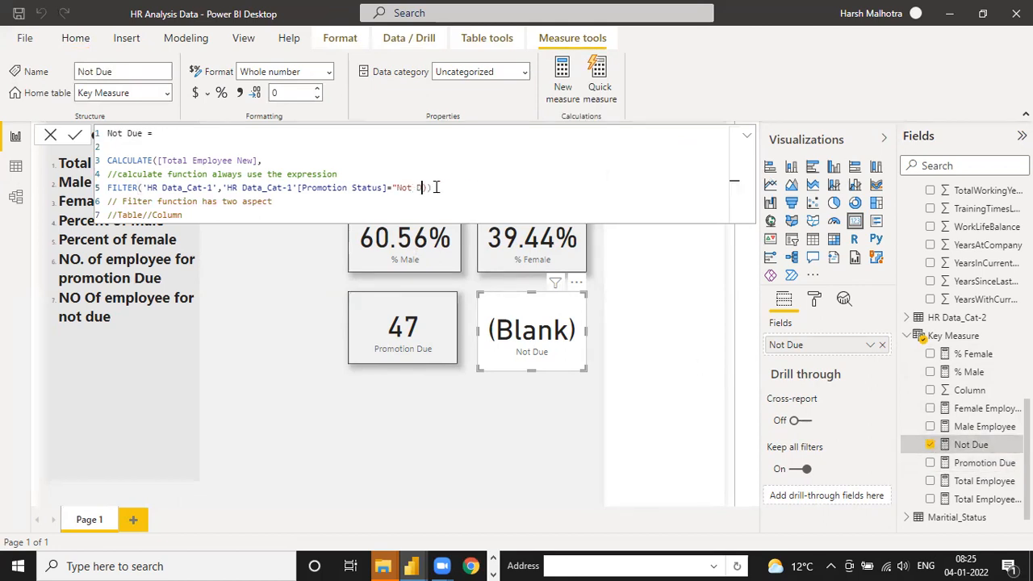
type("Due\"")
- Replace the Not Due expression from its CALCULATE line onward with a new CALCULATE of [Total Employee New] followed by an opening FILTER function
left_click(111, 161, "shift")
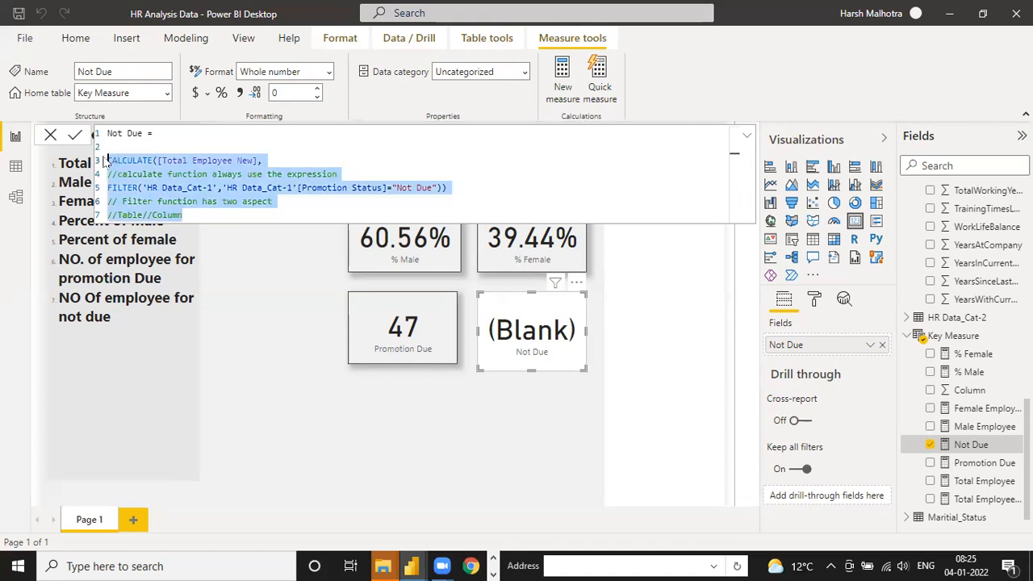
type("CALCULATE(")
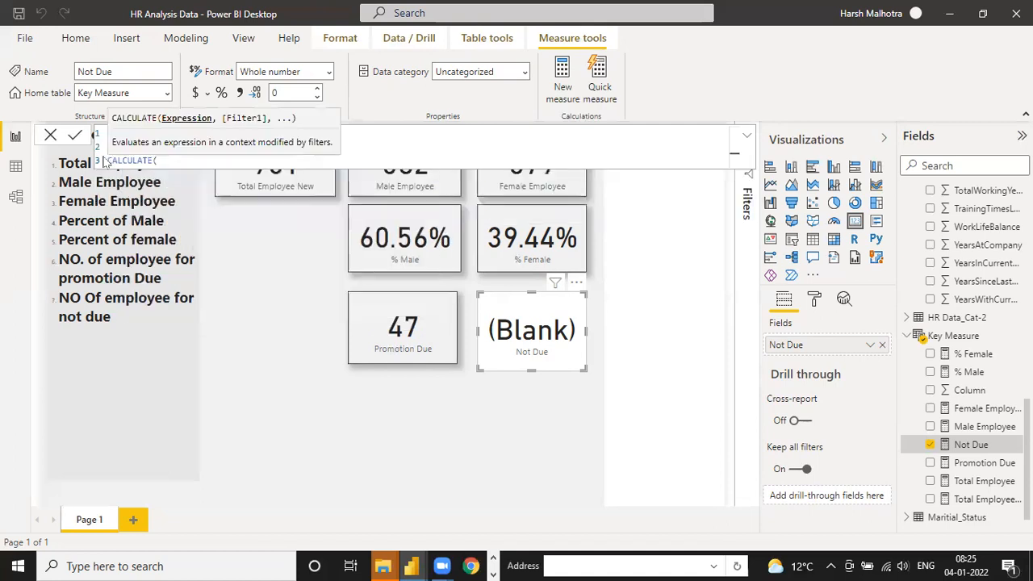
type("tota")
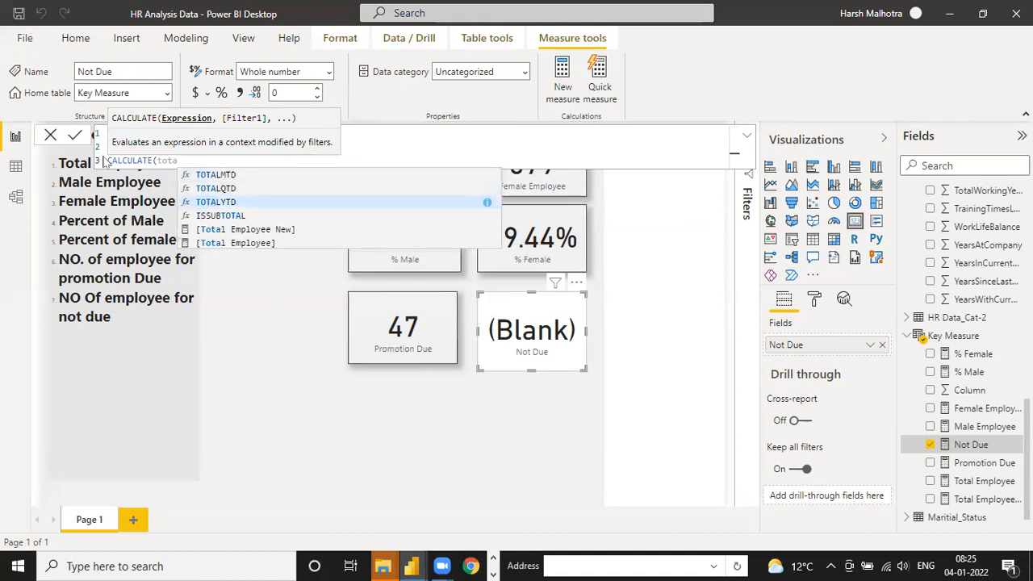
key("Tab")
type(",FILTER(")
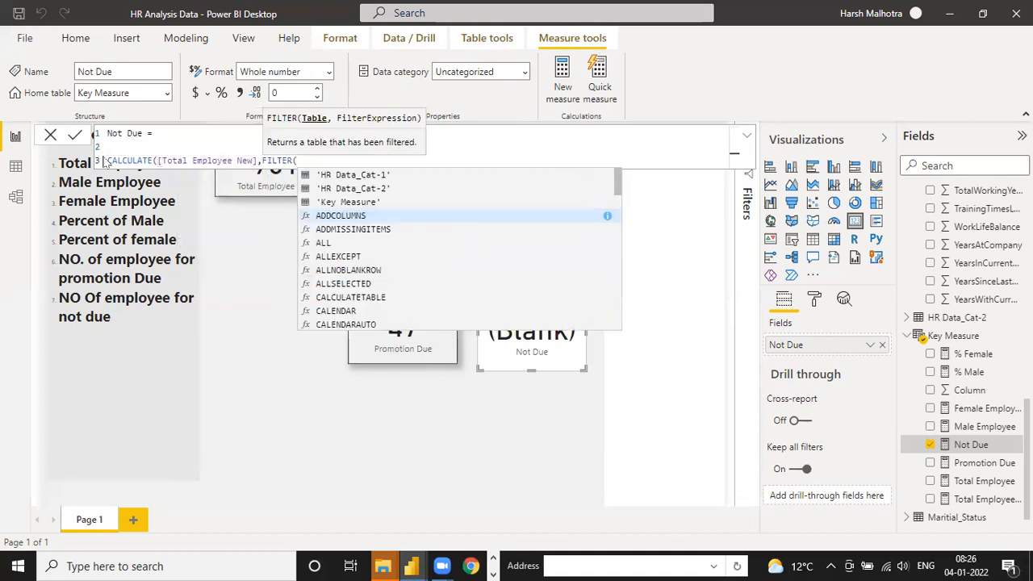
- Supply the FILTER function with the 'HR Data_Cat-1' table and its [Promotion Status] column
type("pr")
key("BackSpace")
key("BackSpace")
type("hr")
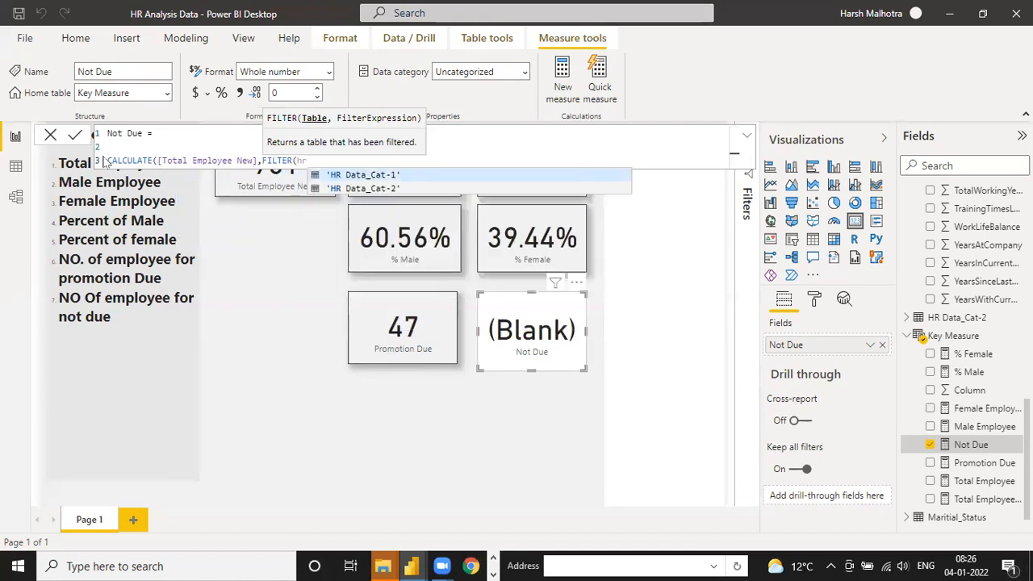
key("Tab")
type(",p")
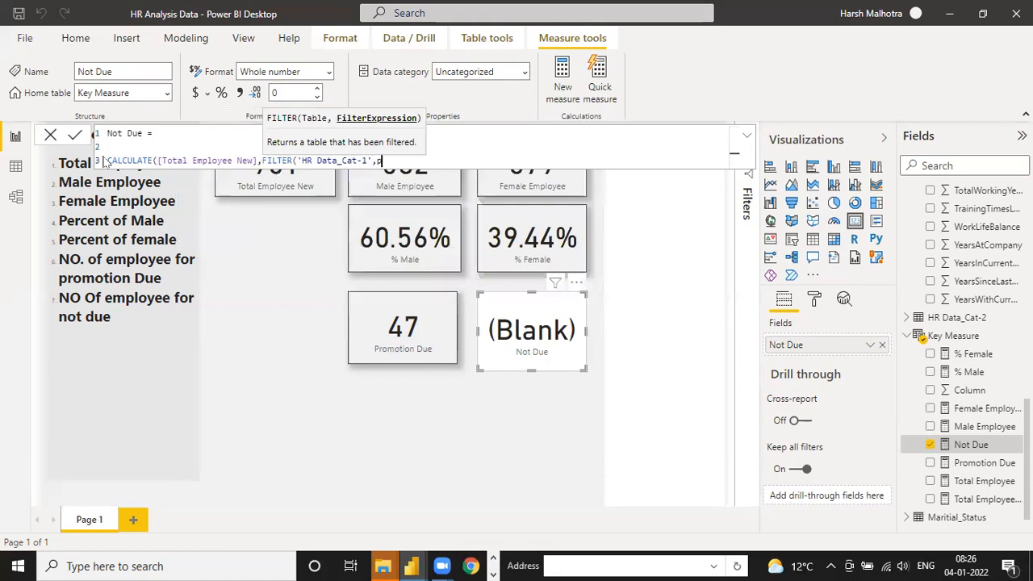
type("ro")
key("Down")
key("Down")
key("Down")
key("Down")
key("Down")
key("Down")
key("Down")
key("Down")
key("Tab")
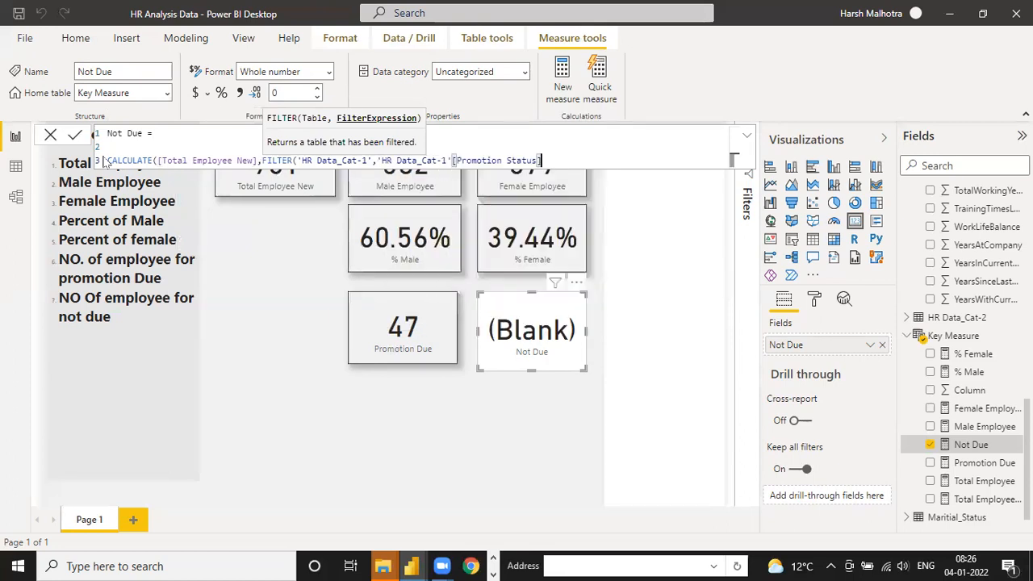
- Complete the filter condition as ="Not due", close both functions, and commit the Not Due measure
type("=\"Not due\"")
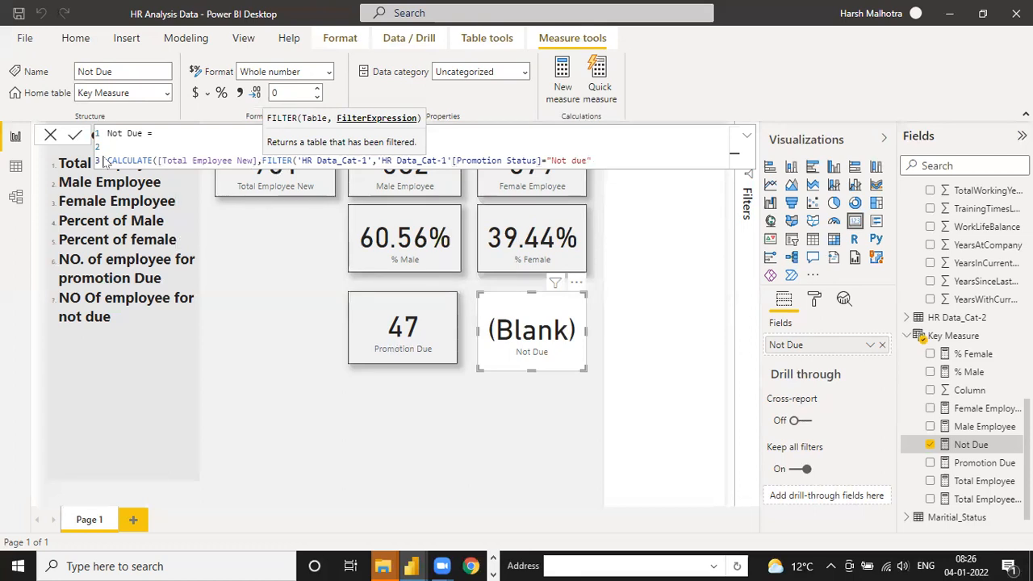
key("BackSpace")
key("BackSpace")
key("BackSpace")
key("BackSpace")
type("due\"))")
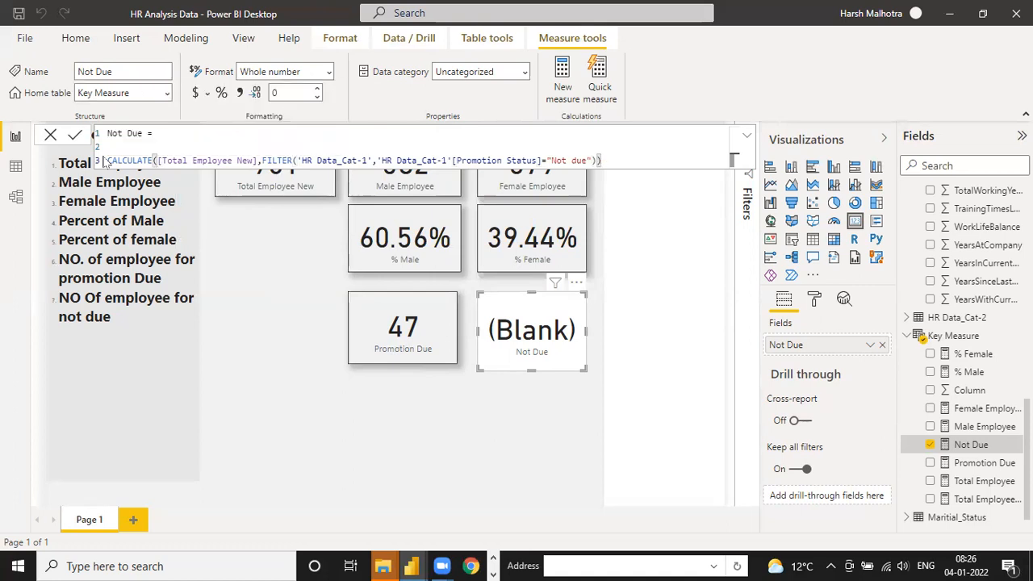
key("Return")
- In the HR Data_Cat-1 table data, include Not Due alongside Promotion Due in the Promotion Status column filter
left_click(15, 167)
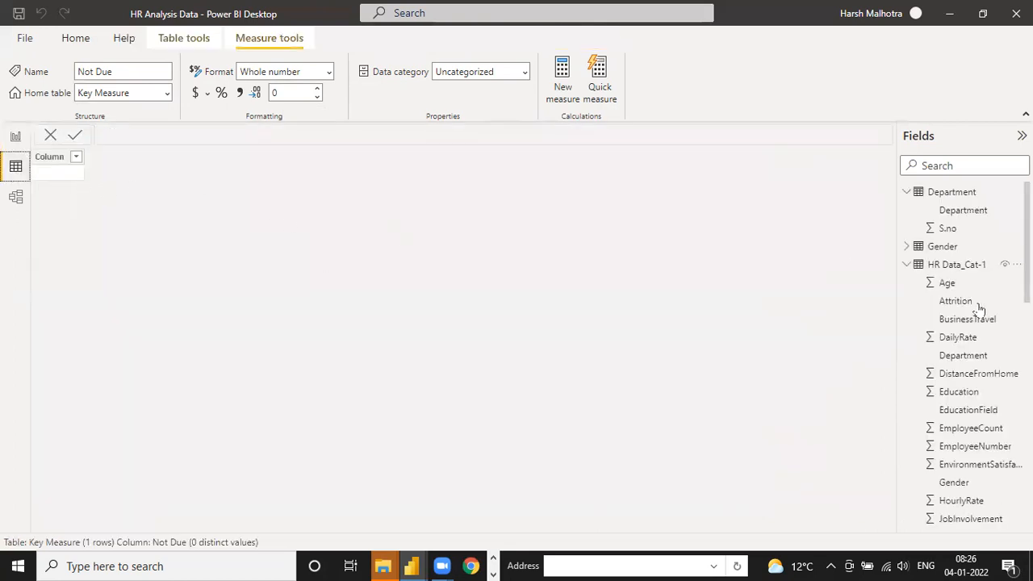
left_click(964, 264)
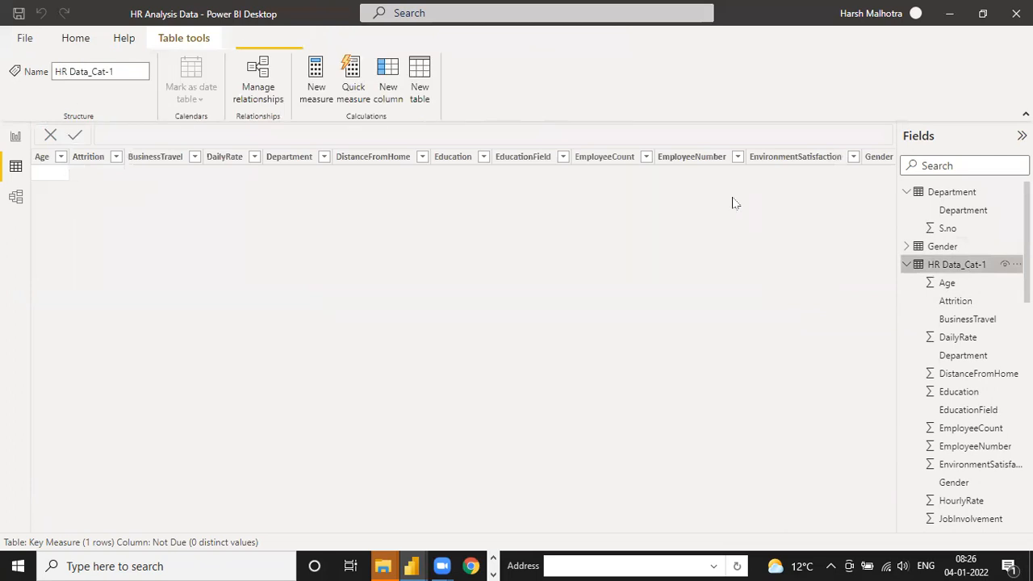
left_click(871, 526)
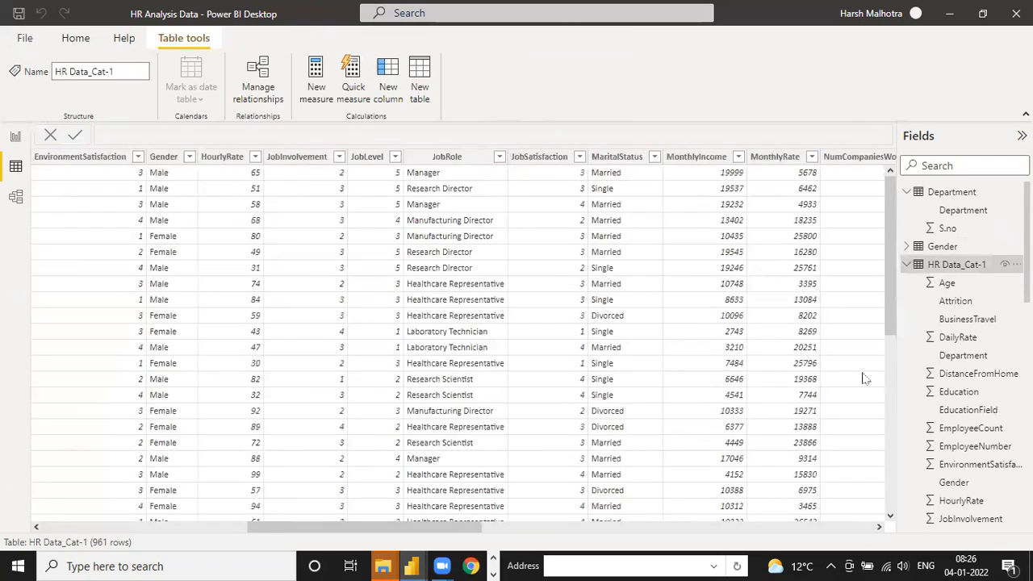
left_click(861, 529)
left_click(861, 529)
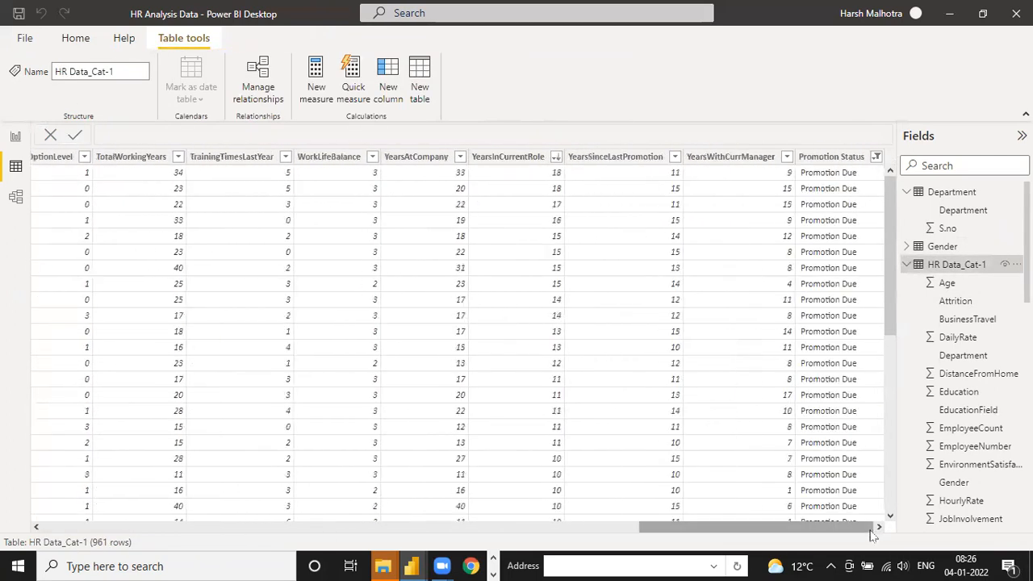
left_click(875, 156)
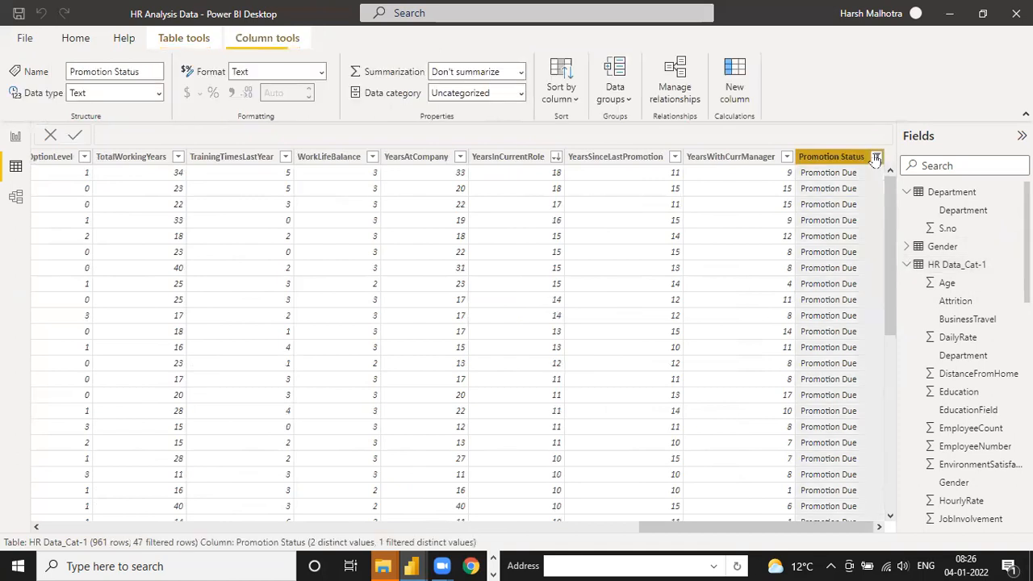
left_click(791, 364)
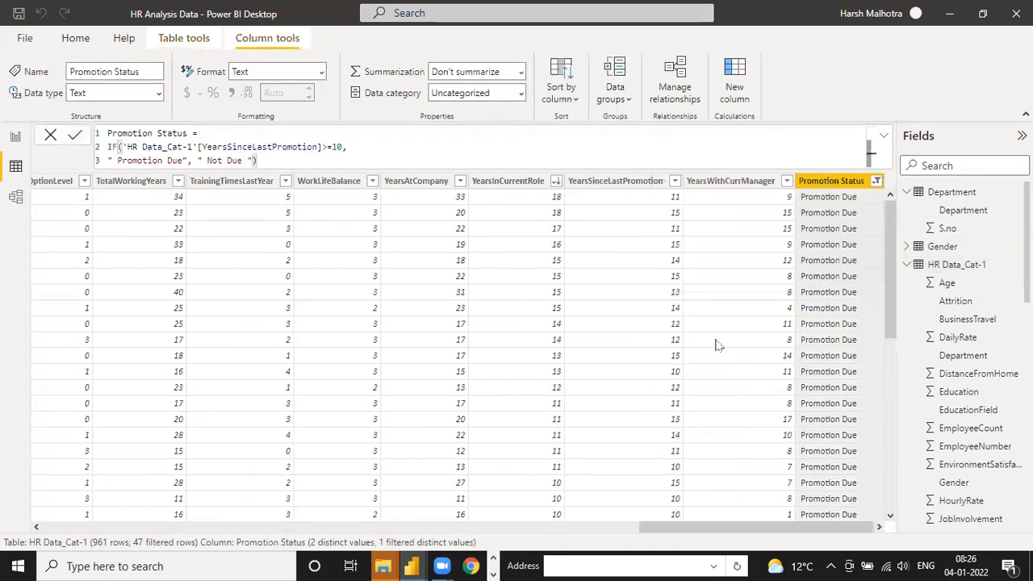
left_click(876, 181)
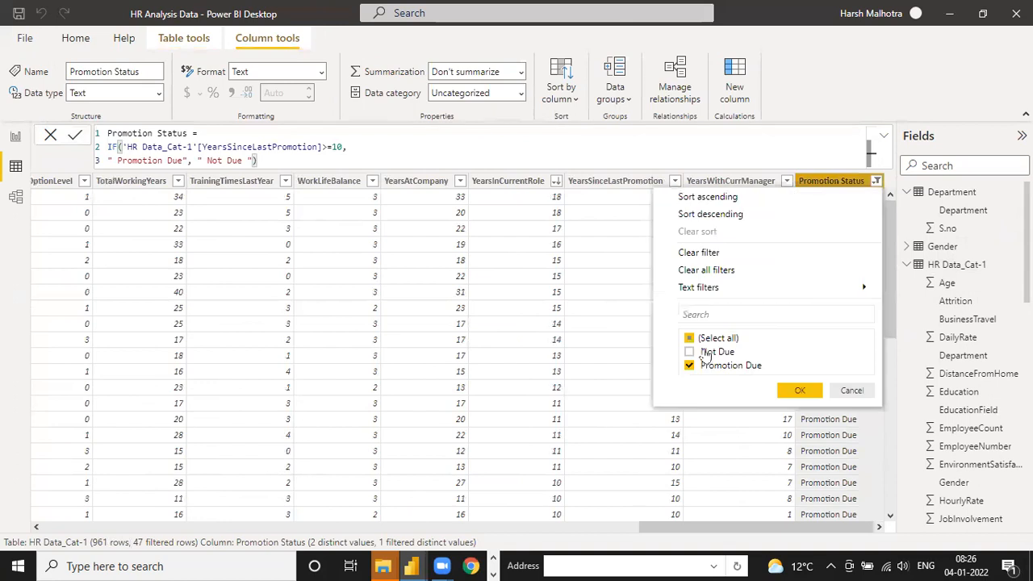
left_click(698, 353)
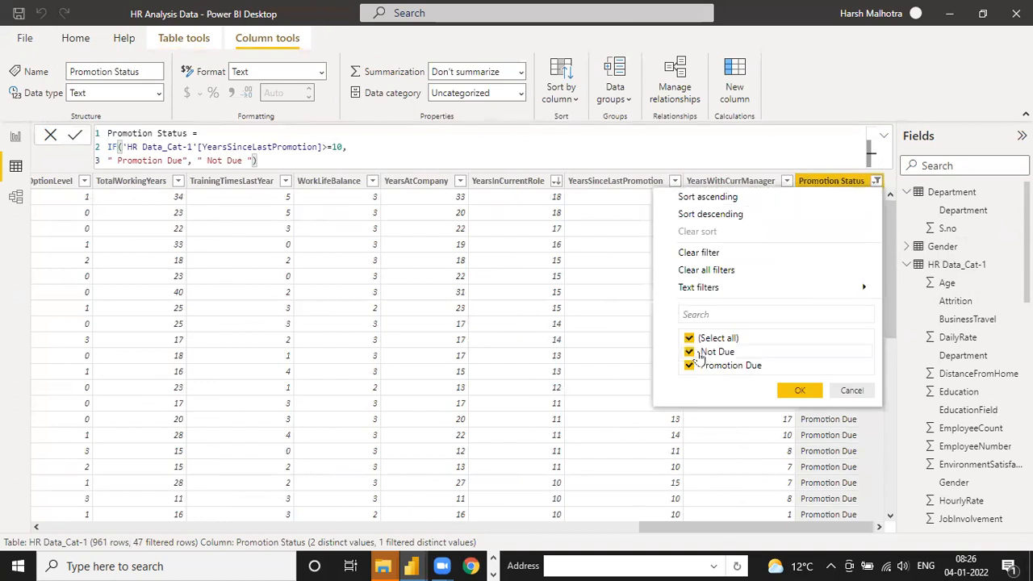
left_click(800, 390)
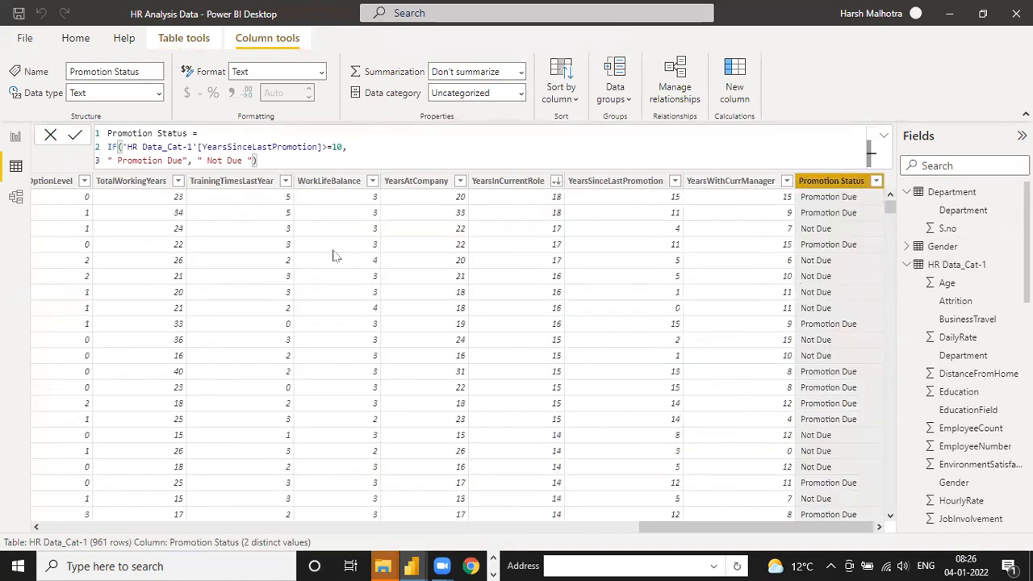
- Back in the report, capitalize the Not Due measure's filter text to "Not Due" and slightly resize the Not Due card
left_click(15, 137)
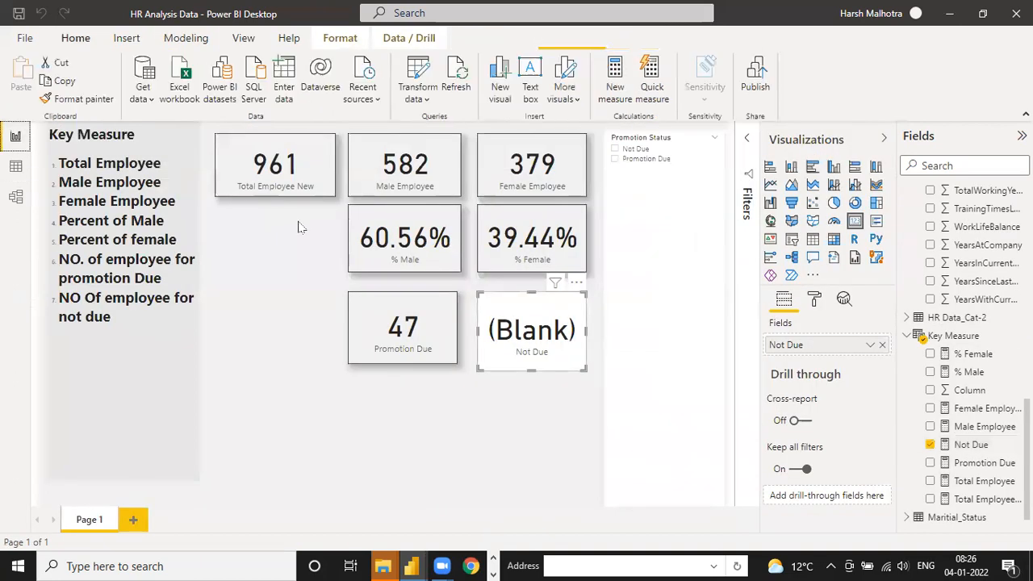
left_click(971, 444)
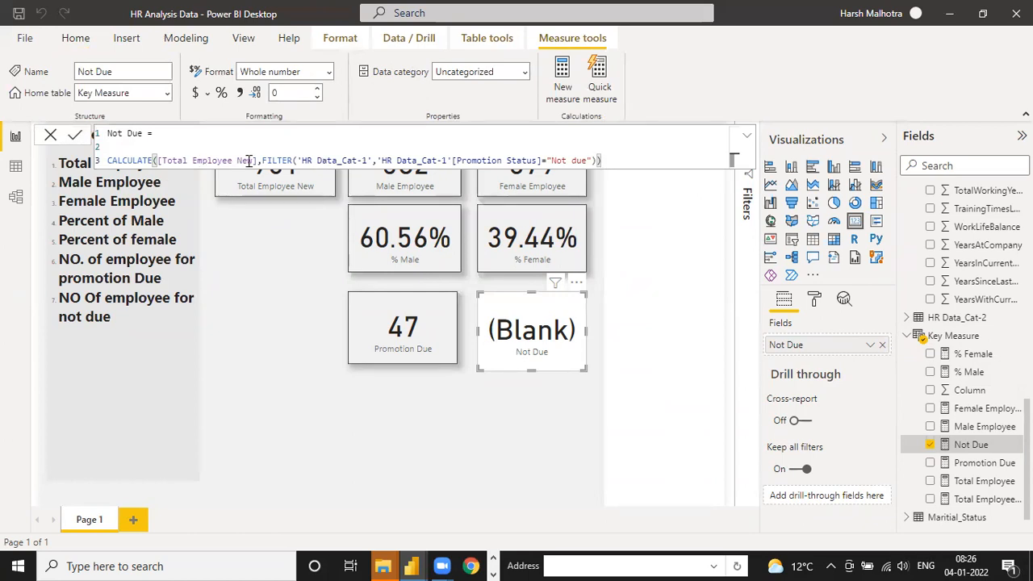
double_click(574, 160)
type("Due")
mouse_move(584, 369)
left_mouse_down()
mouse_move(585, 361)
mouse_move(588, 375)
left_mouse_up()
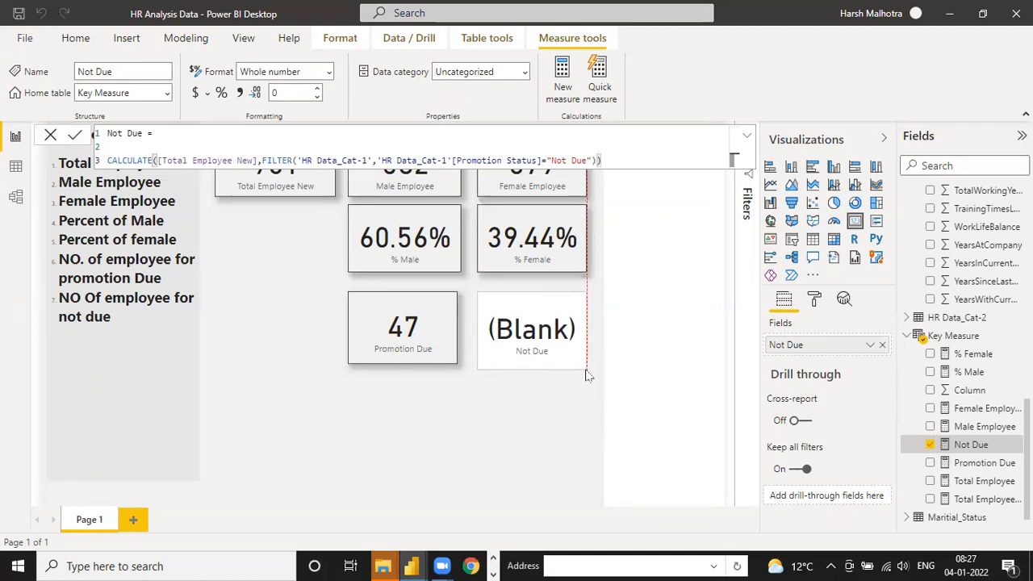
left_click(672, 276)
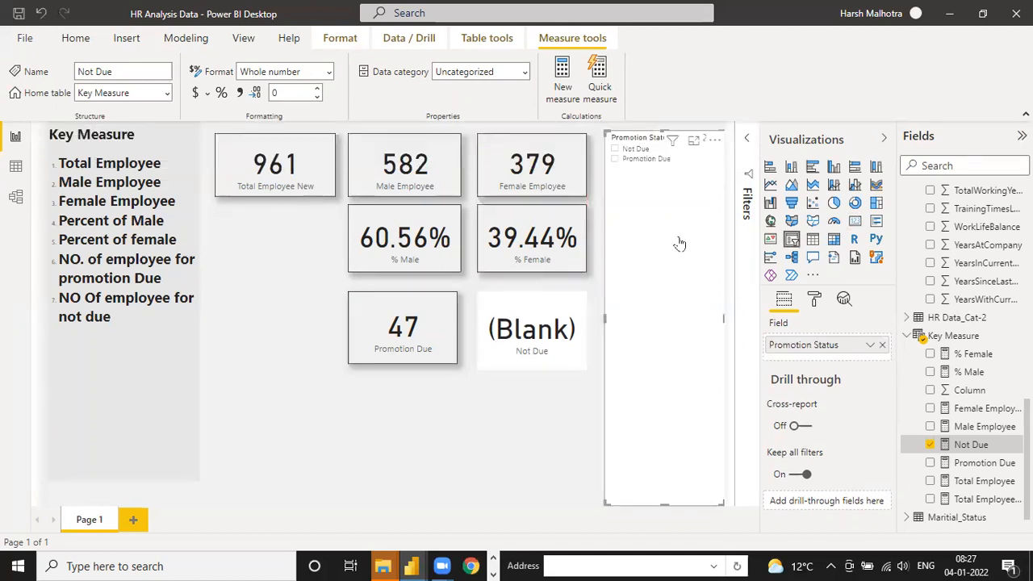
- Put the FILTER function of the Not Due measure on its own line below CALCULATE
left_click(968, 445)
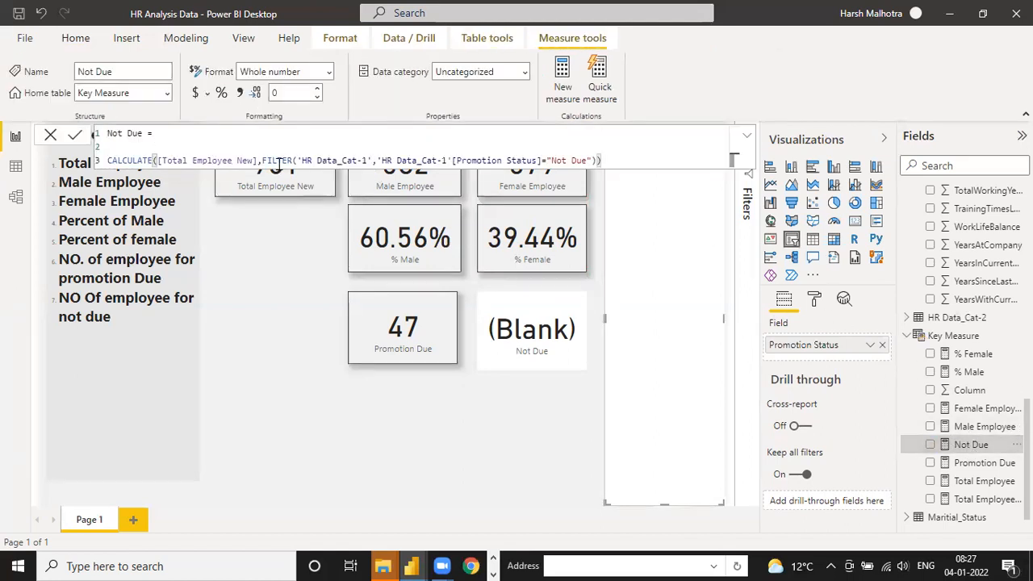
left_click(265, 161)
key("shift+Return")
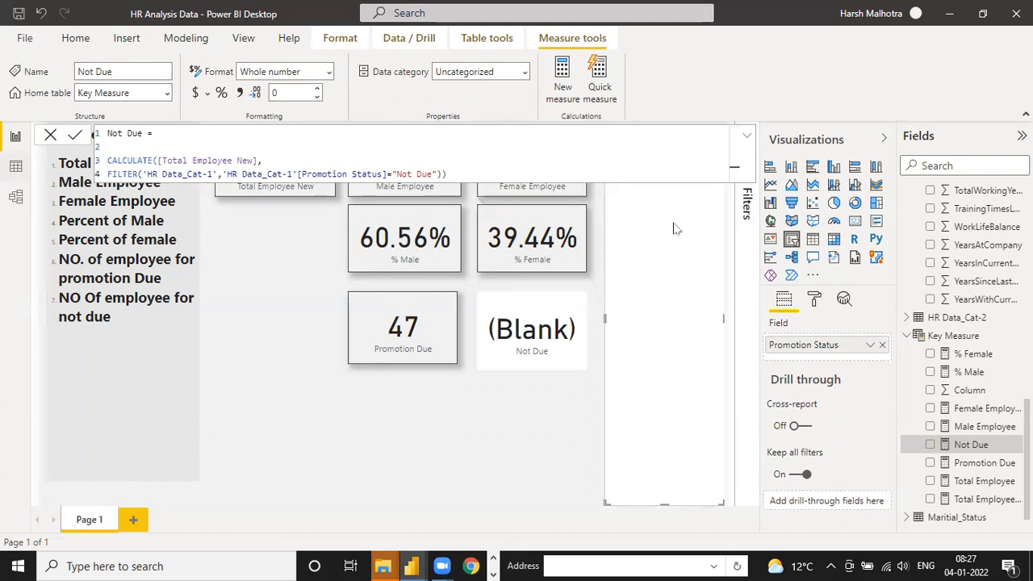
- Return to the HR Data_Cat-1 table data and refresh the dataset
left_click(16, 170)
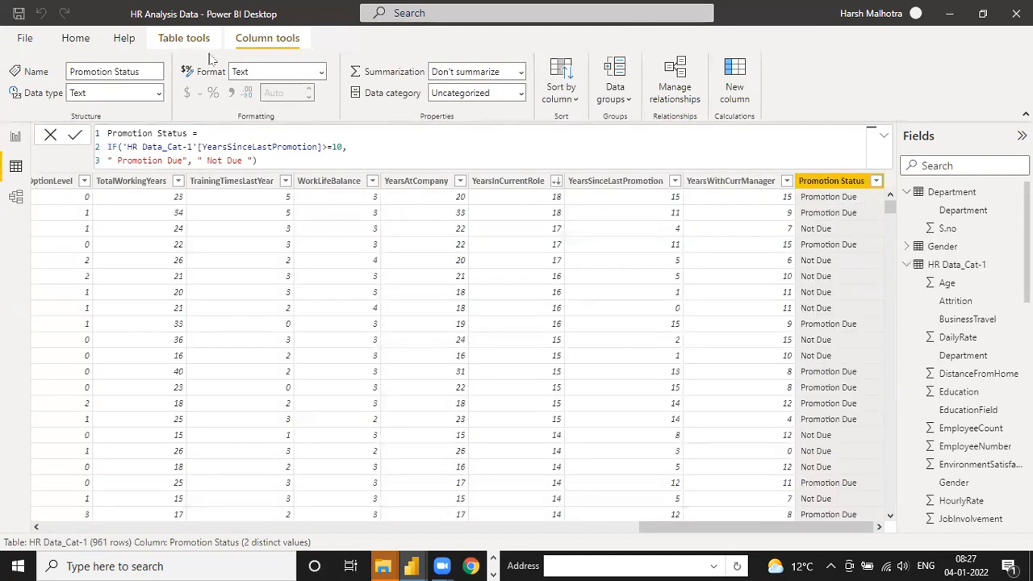
left_click(73, 42)
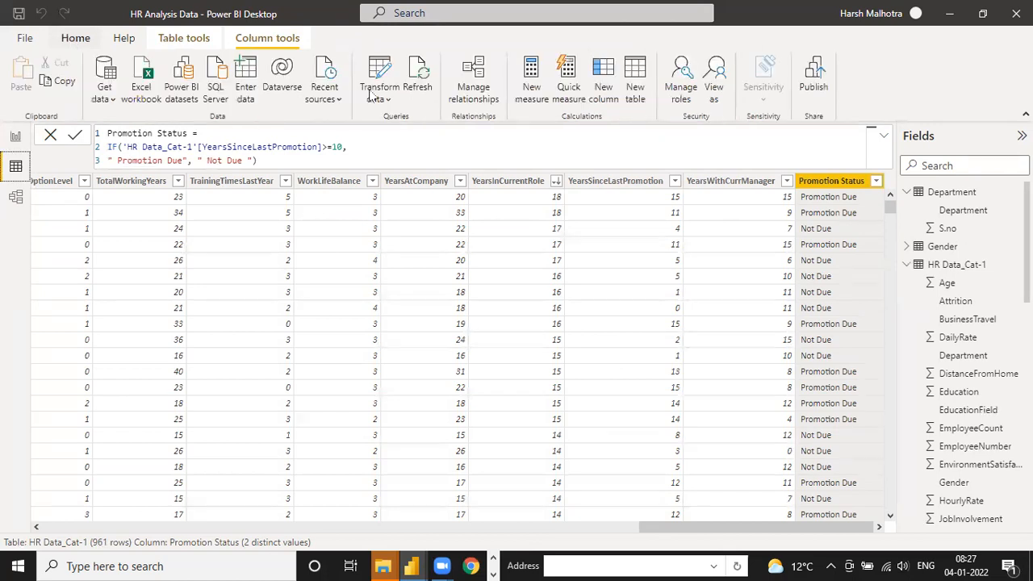
left_click(419, 84)
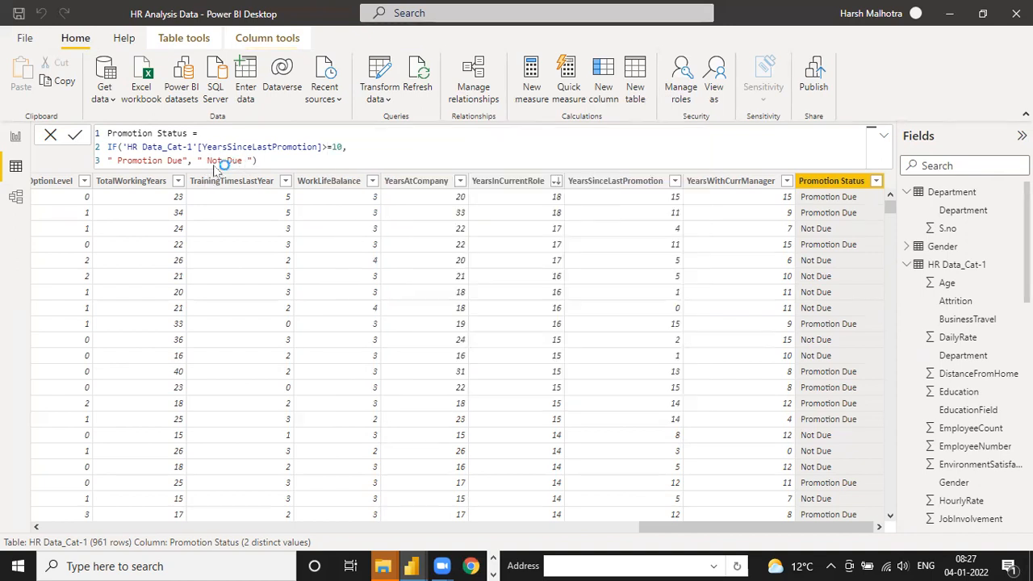
- In the report, set the Not Due measure's filter text to " Not Due " with surrounding spaces, commit it, and select its card
left_click(15, 137)
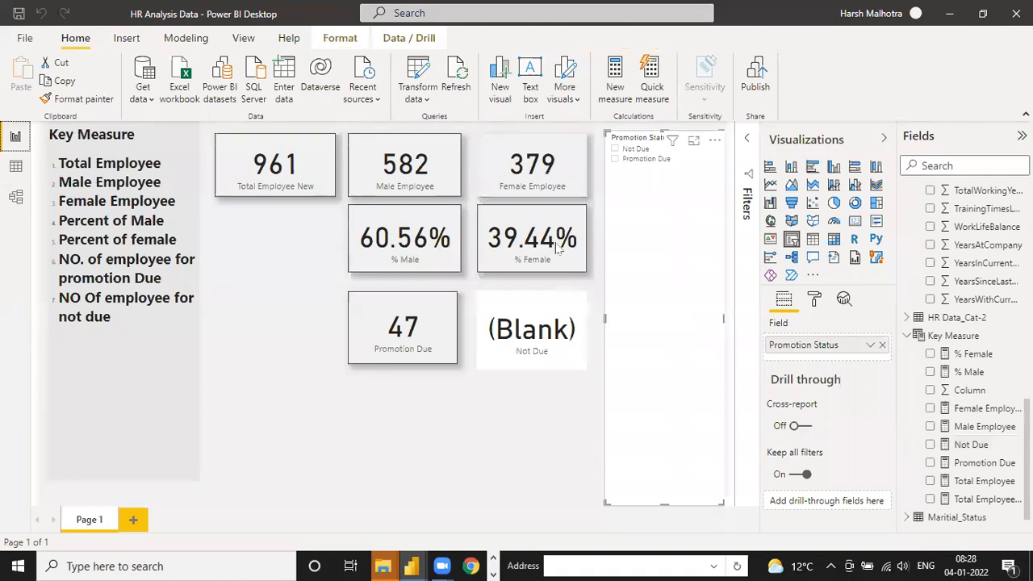
left_click(972, 444)
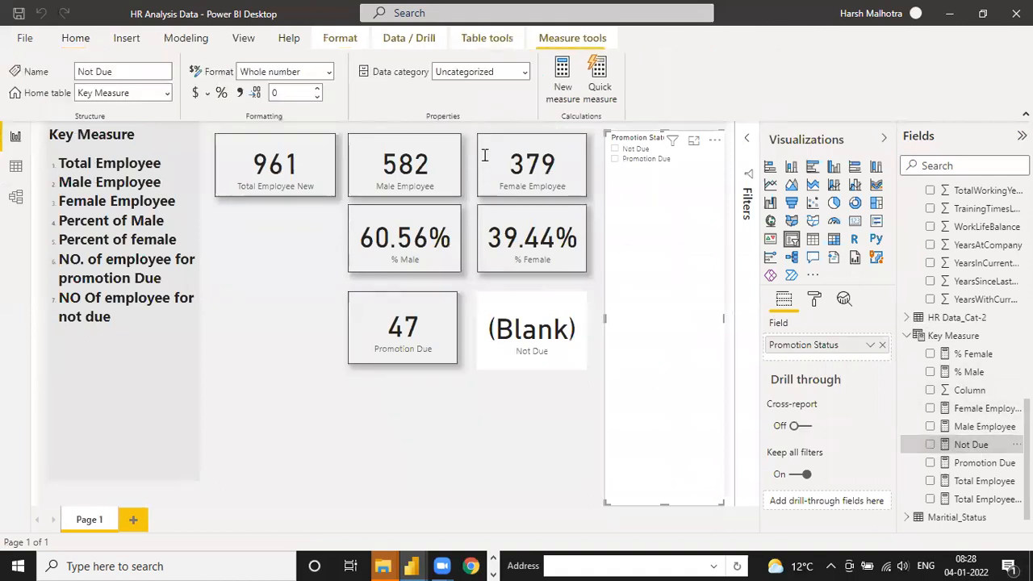
left_click(397, 174)
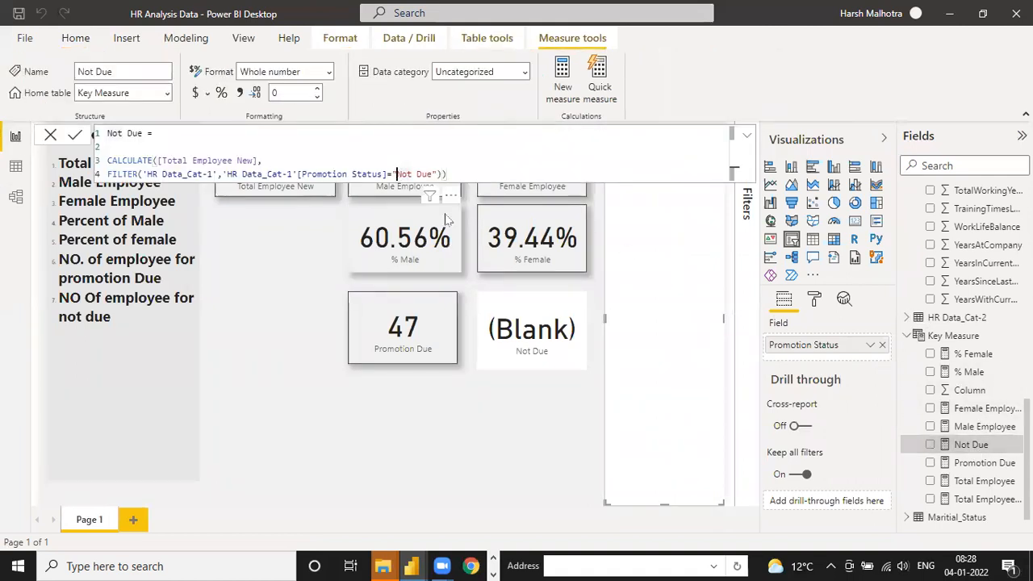
left_click(439, 174)
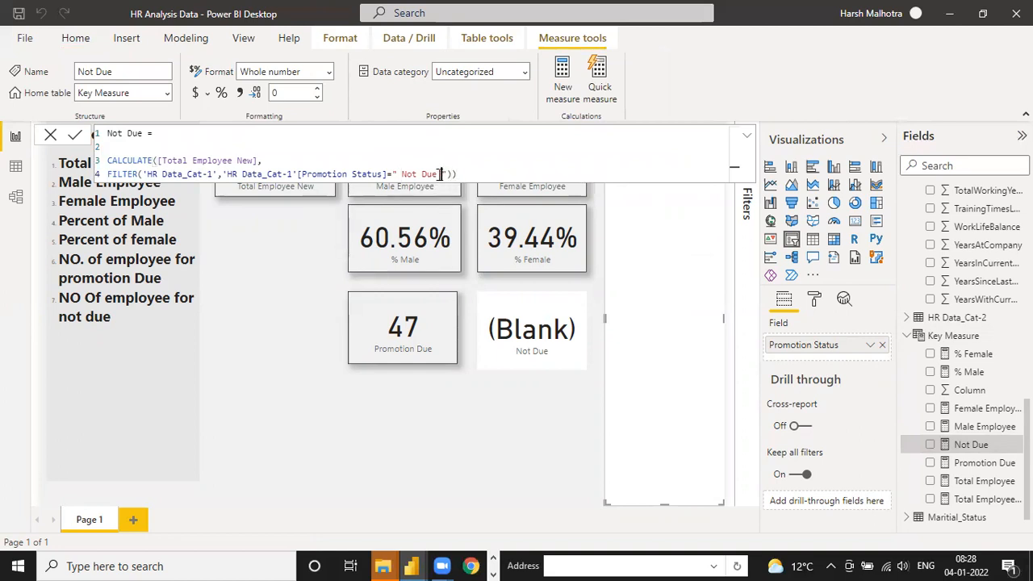
key("Return")
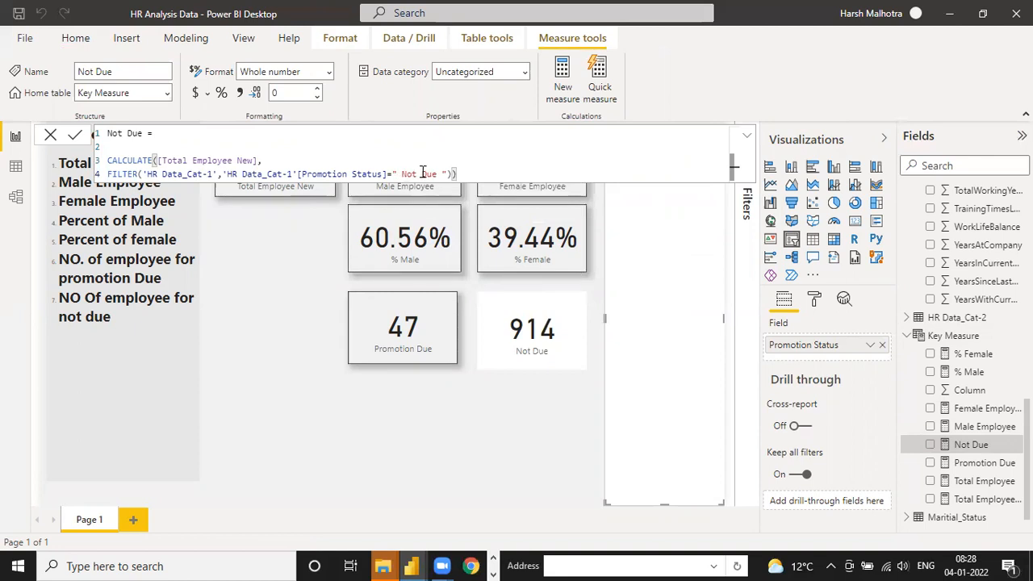
left_click(517, 318)
left_click(513, 253)
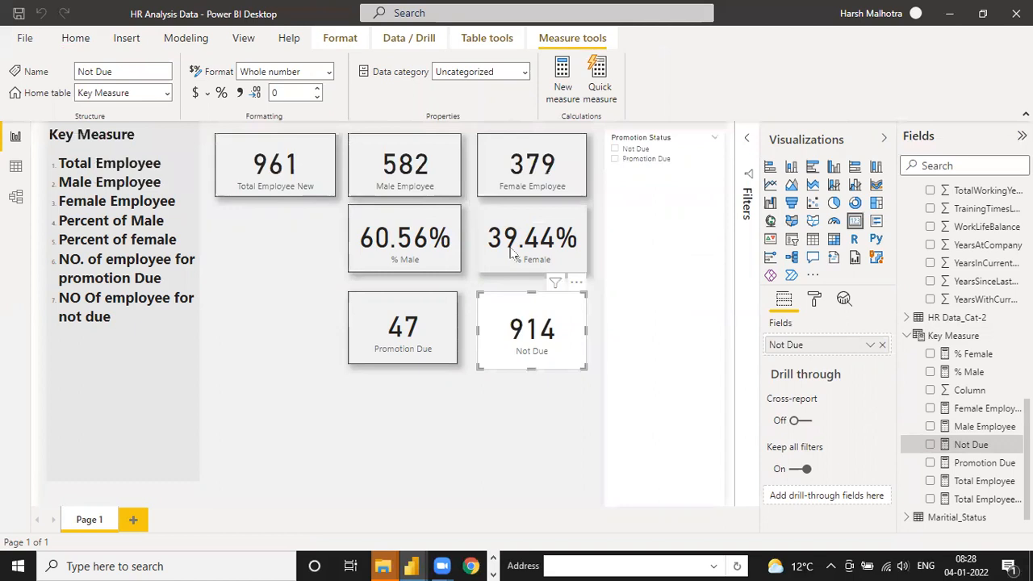
- Copy the % Female card's formatting onto the Not Due card and resize it to match the Promotion Due card
left_click(80, 99)
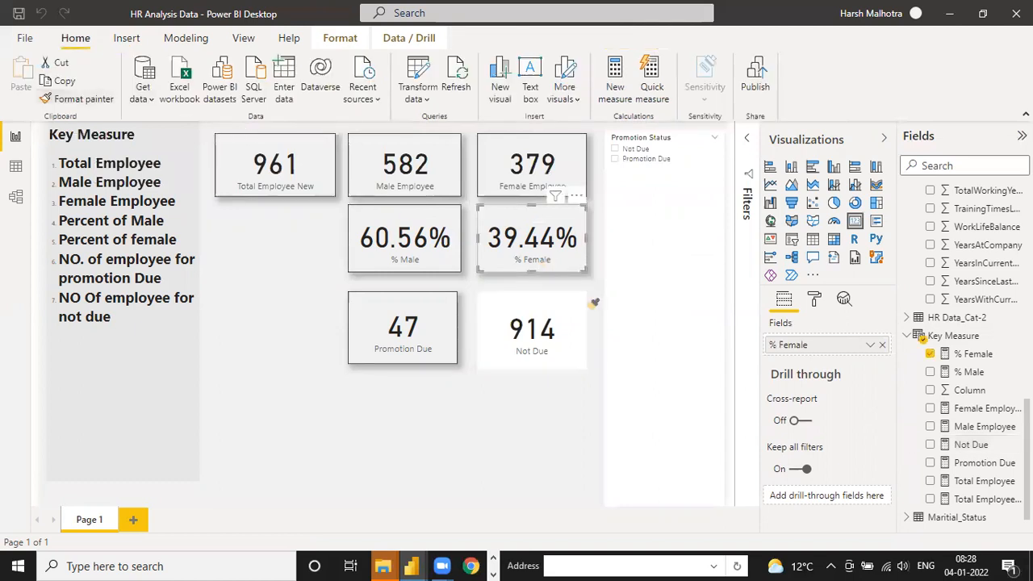
left_click(551, 341)
left_click_drag(576, 362, 583, 359)
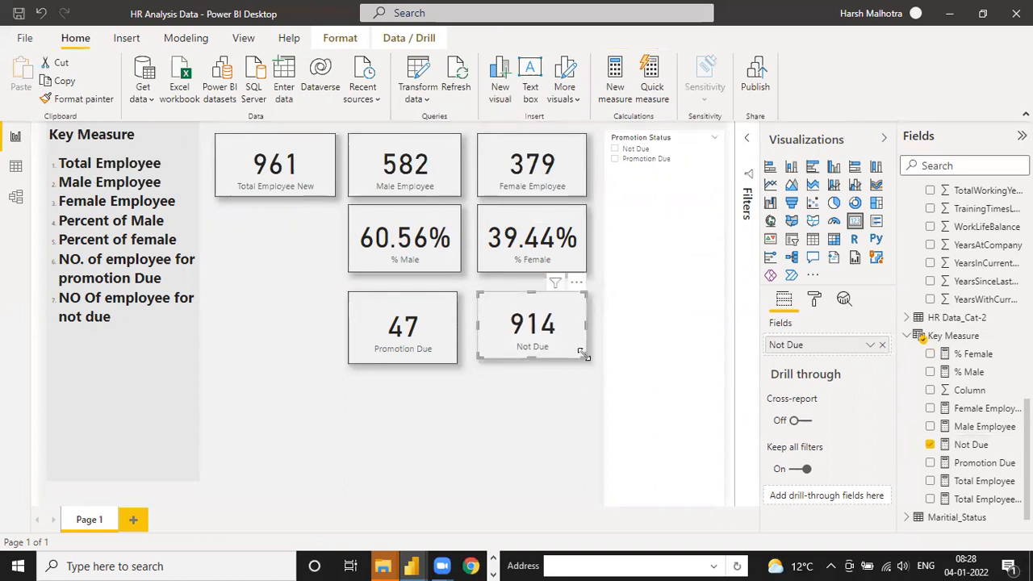
left_click(487, 396)
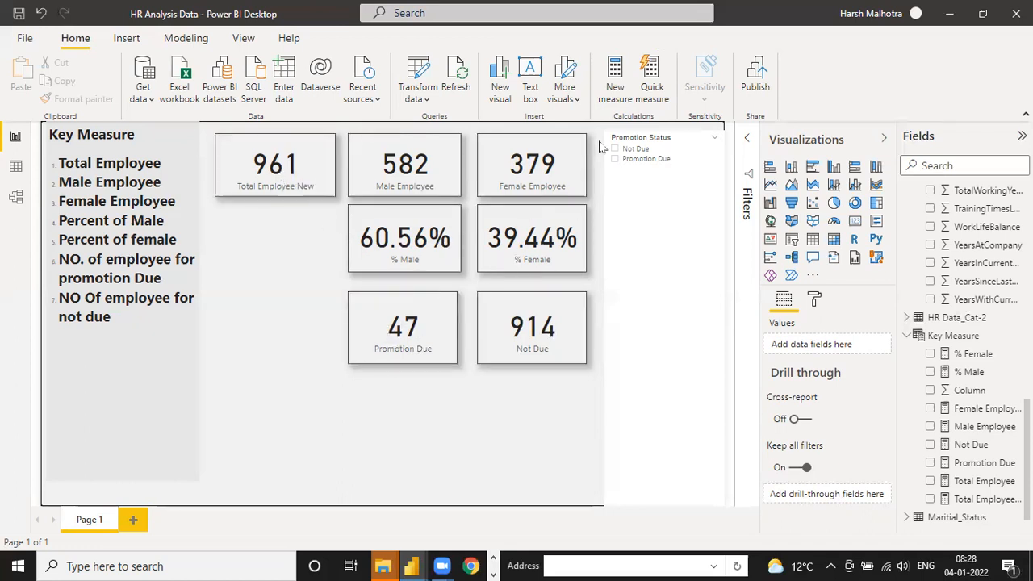
- Create a new measure named "% of Promotion Due" and begin a second line in its formula
left_click(615, 86)
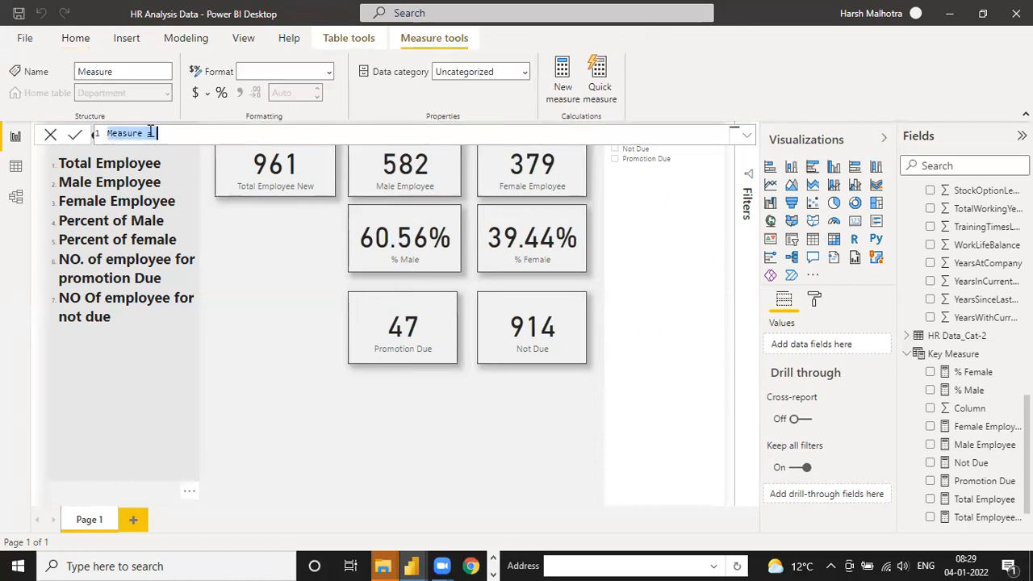
left_click(140, 133)
key("BackSpace")
key("BackSpace")
key("BackSpace")
key("BackSpace")
key("BackSpace")
key("BackSpace")
key("BackSpace")
type("%")
type(" of p")
type("r")
type("omotion D")
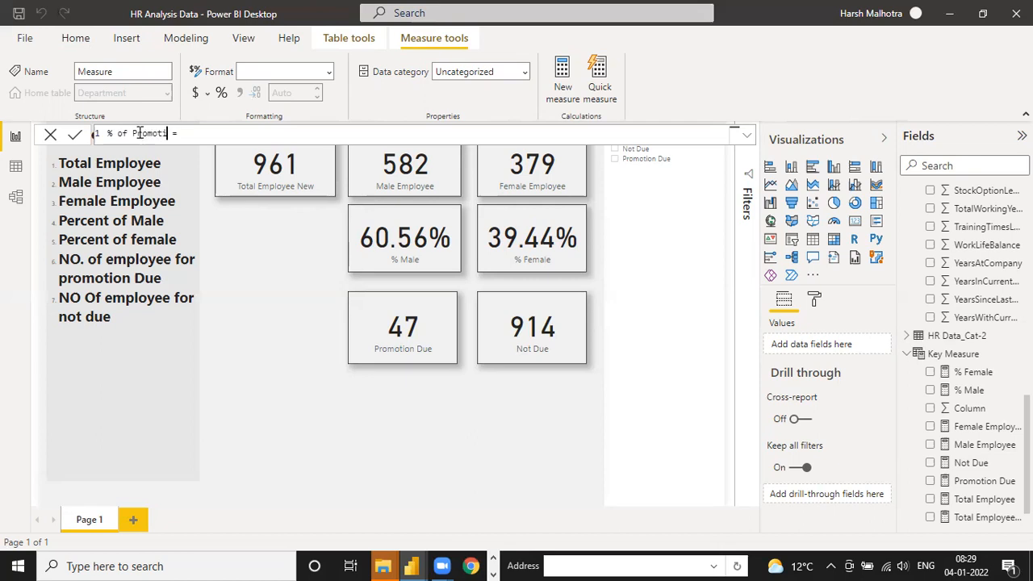
type("ue")
left_click(218, 132)
key("shift+Return")
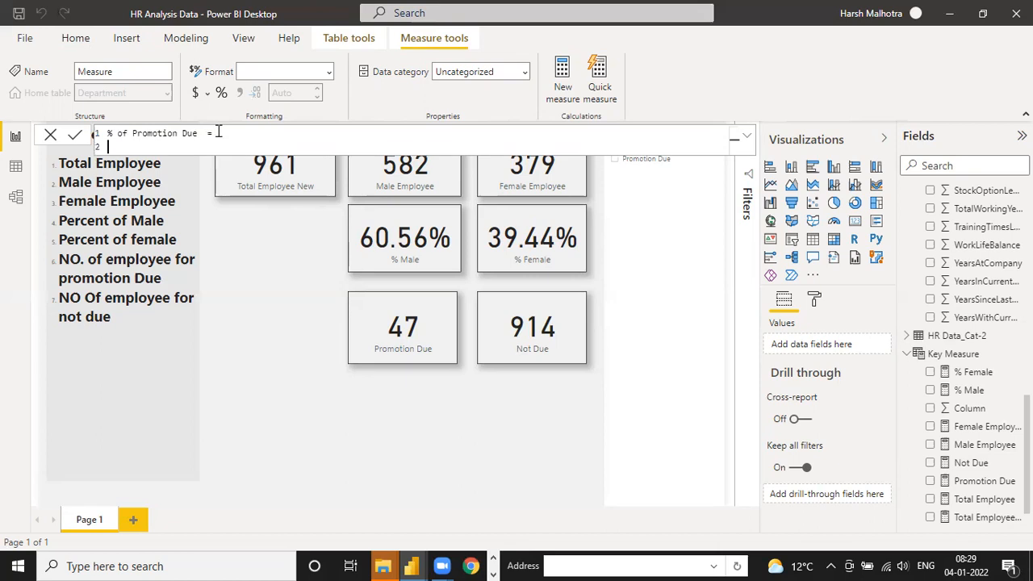
- Declare the variable Promotiondue_ as a CALCULATE with [Total Employee New] as its expression
type("var")
type("Promotiondue_=CALCULATE(")
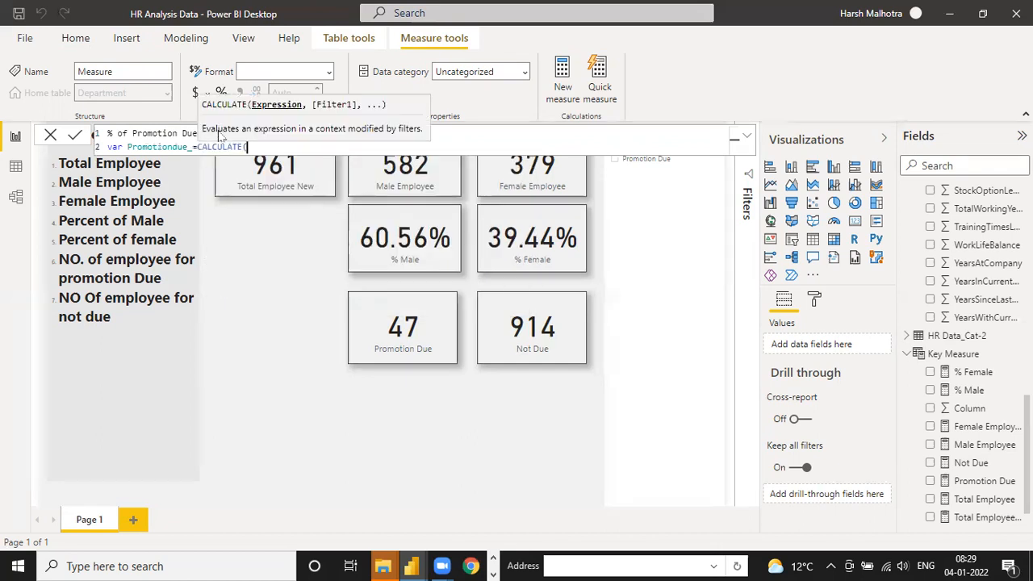
type("tota")
key("Down")
key("Down")
key("Tab")
type(",")
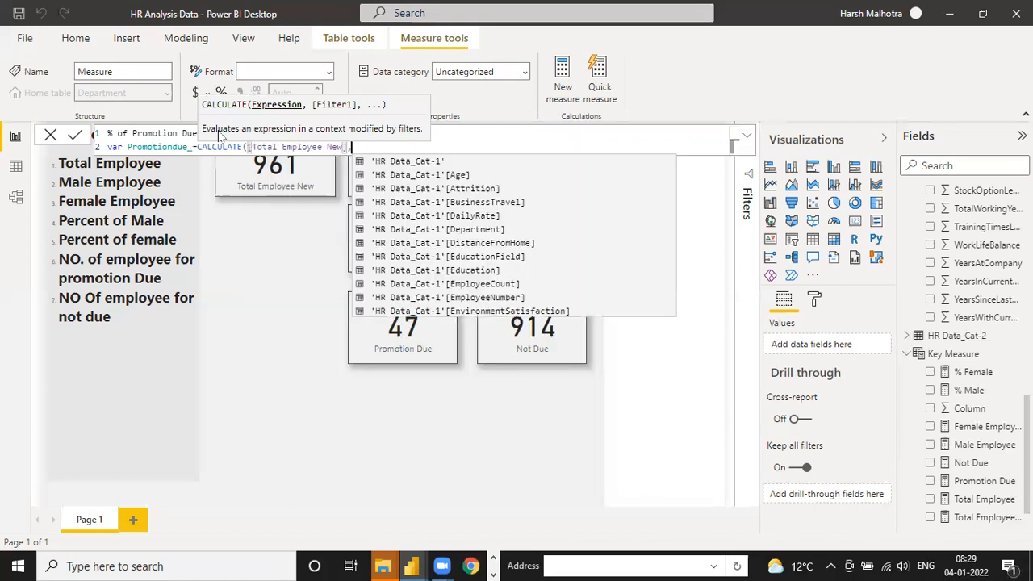
- Complete the CALCULATE with the filter 'HR Data_Cat-1'[Promotion Status]="Promotion Due" and begin a third line
type("hr")
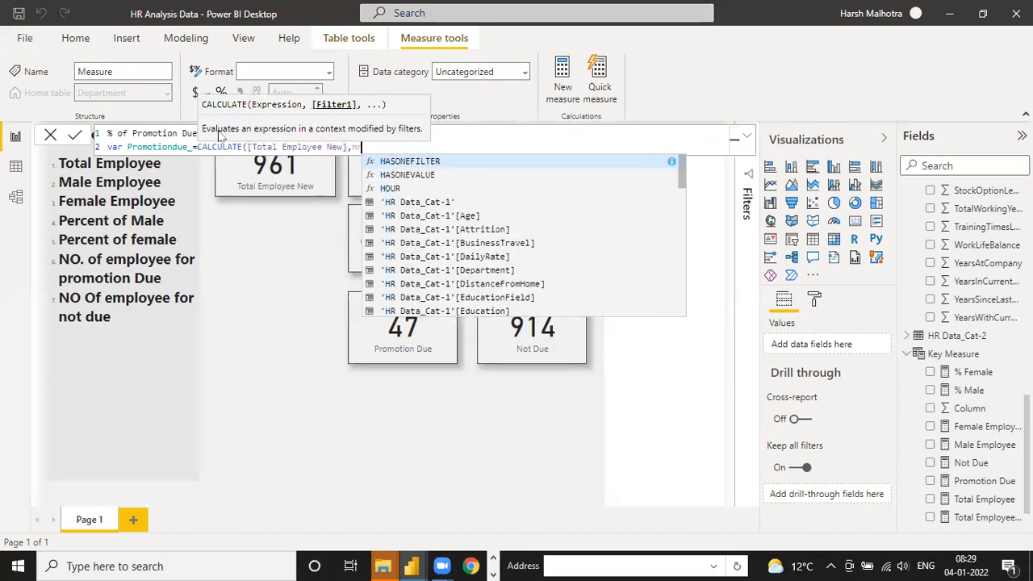
key("Down")
key("Down")
key("Down")
key("Down")
key("Down")
key("Down")
key("Down")
key("Down")
key("Down")
key("Down")
key("Down")
key("Down")
key("Down")
key("Down")
key("Down")
key("Down")
key("Down")
key("Down")
key("Down")
key("Down")
key("Down")
key("Down")
key("Down")
key("Down")
key("Down")
key("Down")
key("Down")
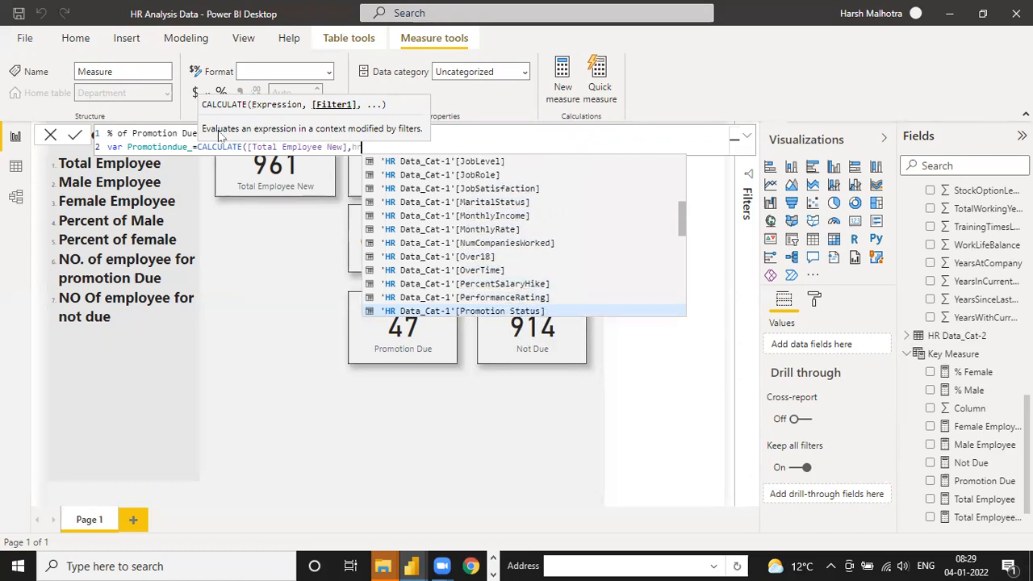
key("Down")
key("Up")
key("Tab")
type("=\"Promotion Due")
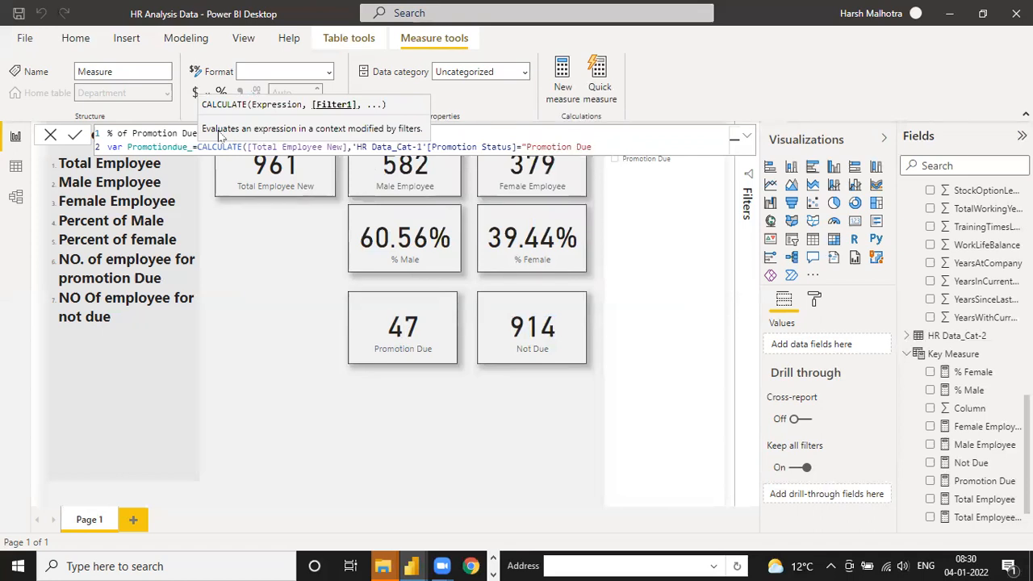
type("\")")
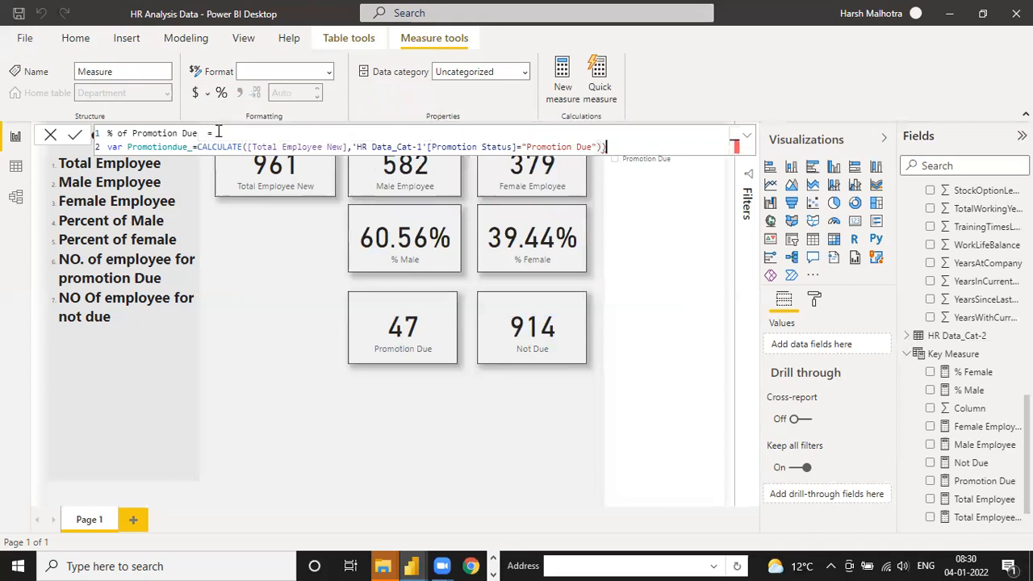
key("BackSpace")
key("shift+Return")
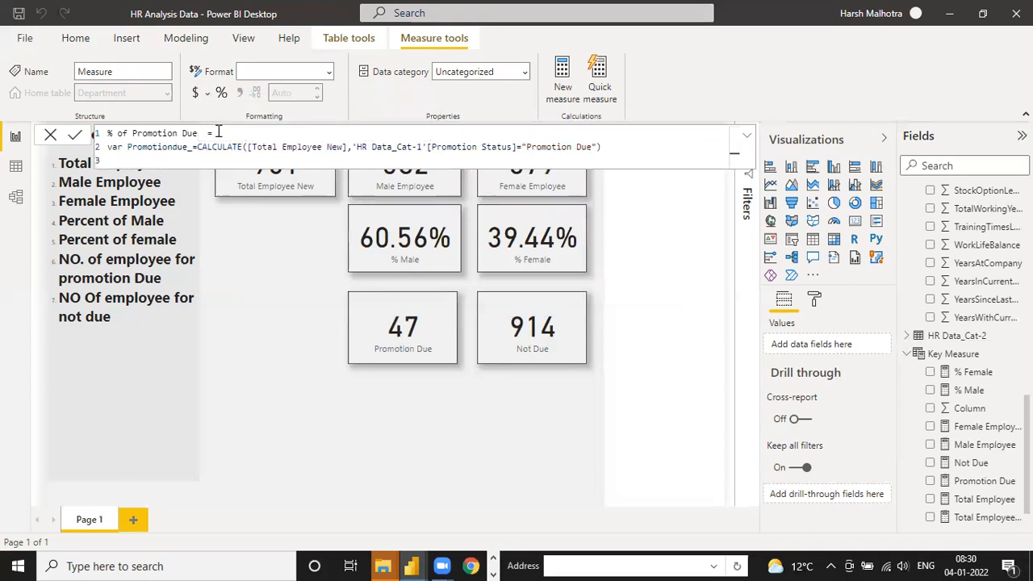
- Declare a second variable TotalEmp_ equal to [Total Employee New] and begin a new line
type("var")
type(" Tota")
type("alEm")
type("p_=total")
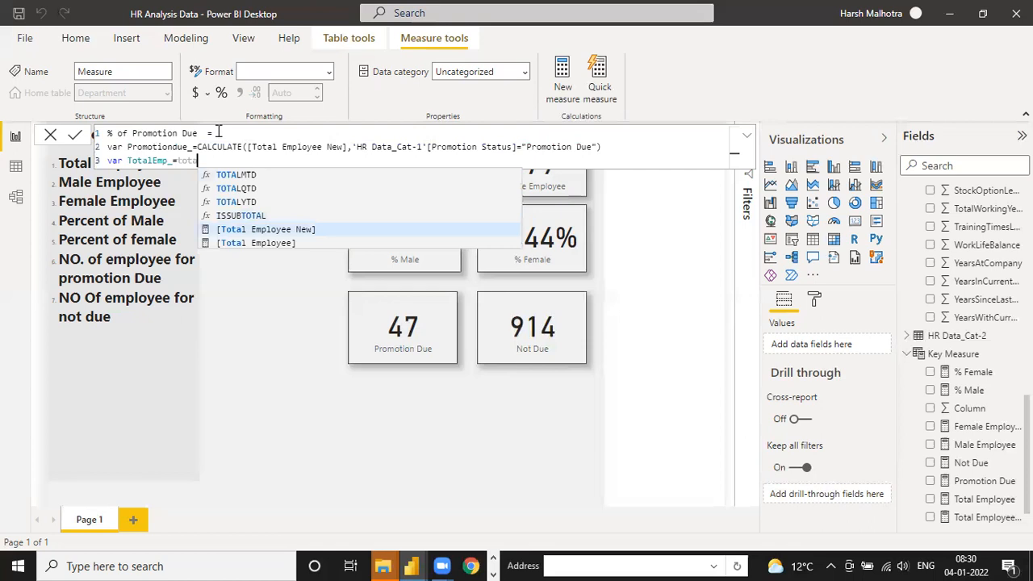
key("Tab")
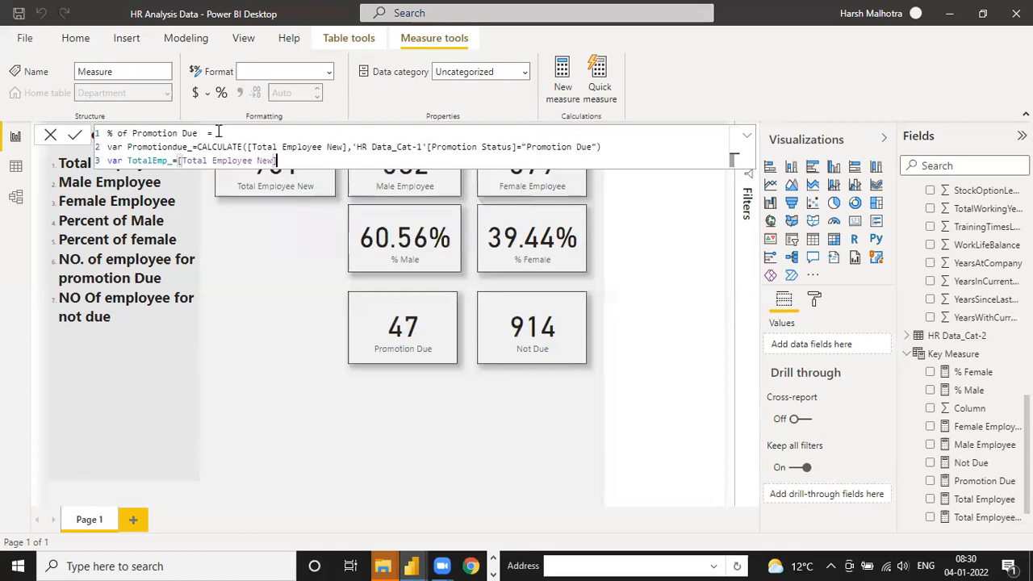
key("shift+Return")
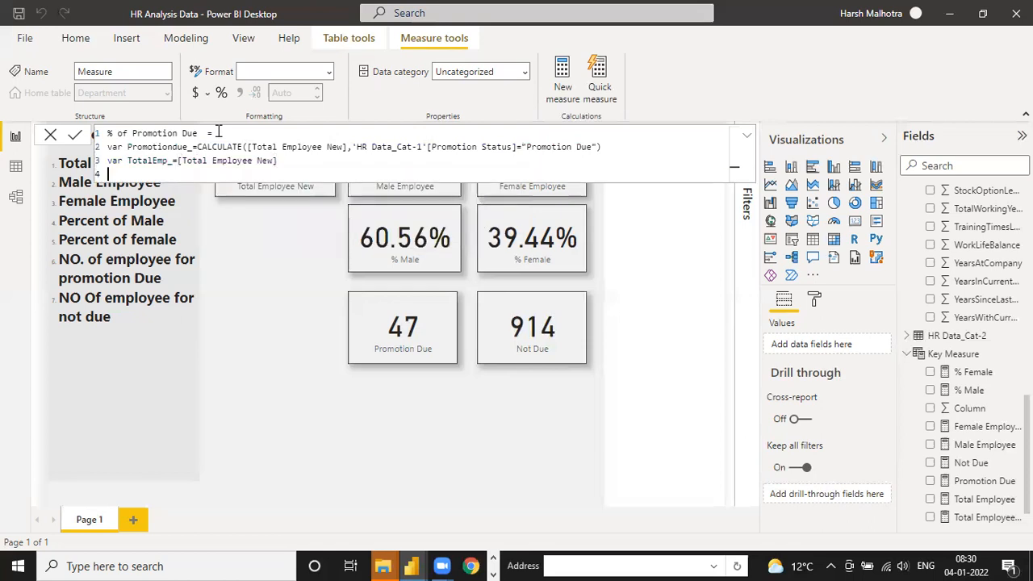
- Add a return line below the two variables, followed by an empty line
type("result")
key("BackSpace")
key("BackSpace")
key("BackSpace")
key("BackSpace")
type("turn")
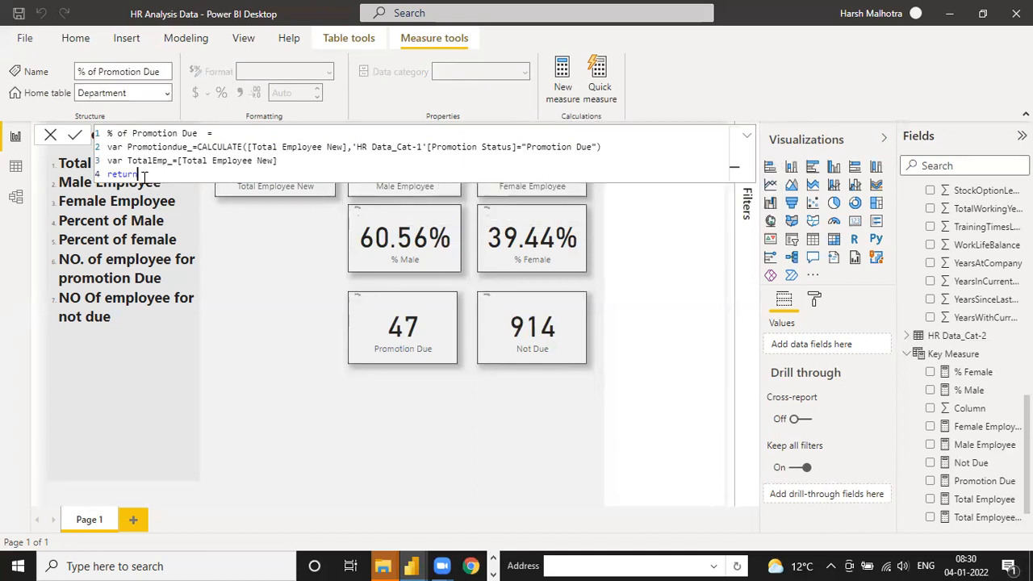
key("Return")
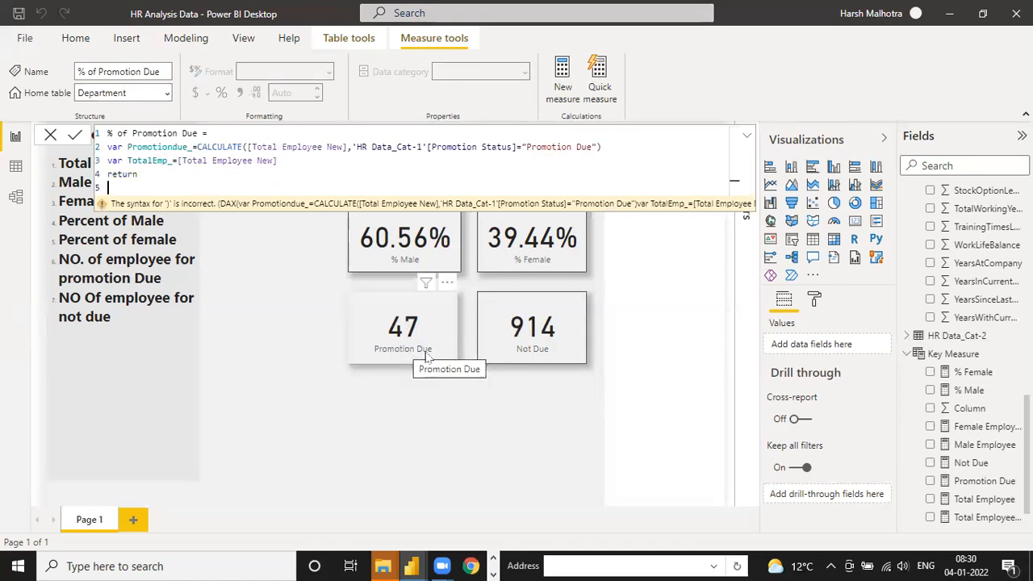
- Make the measure return DIVIDE(Promotiondue_,TotalEmp_,0) and commit the formula
type("DIVIDE(")
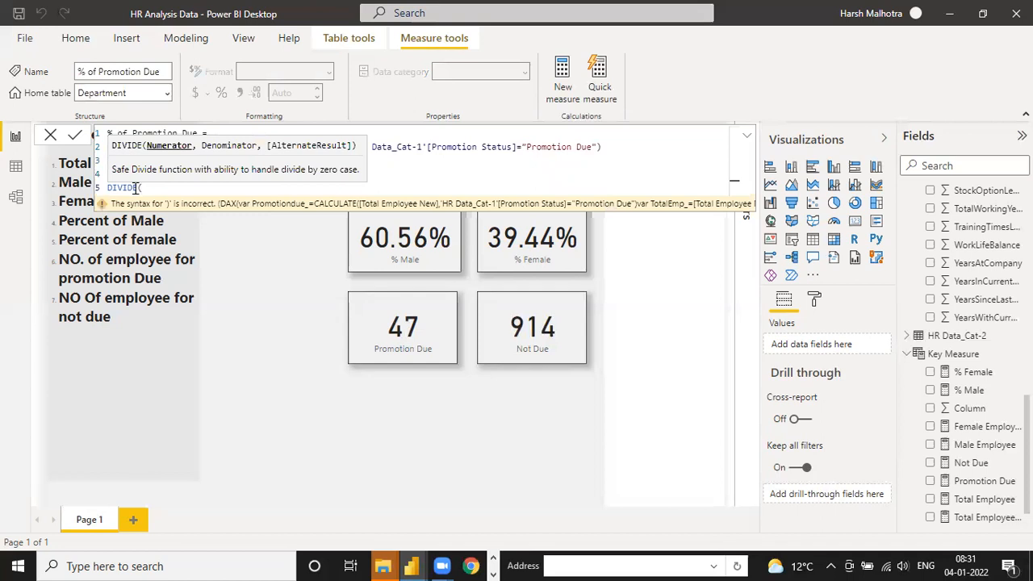
type("ro")
key("Down")
key("Down")
key("Down")
key("Down")
key("Down")
key("Down")
key("Down")
key("Down")
key("Up")
key("Up")
key("Up")
key("Up")
key("Up")
key("Up")
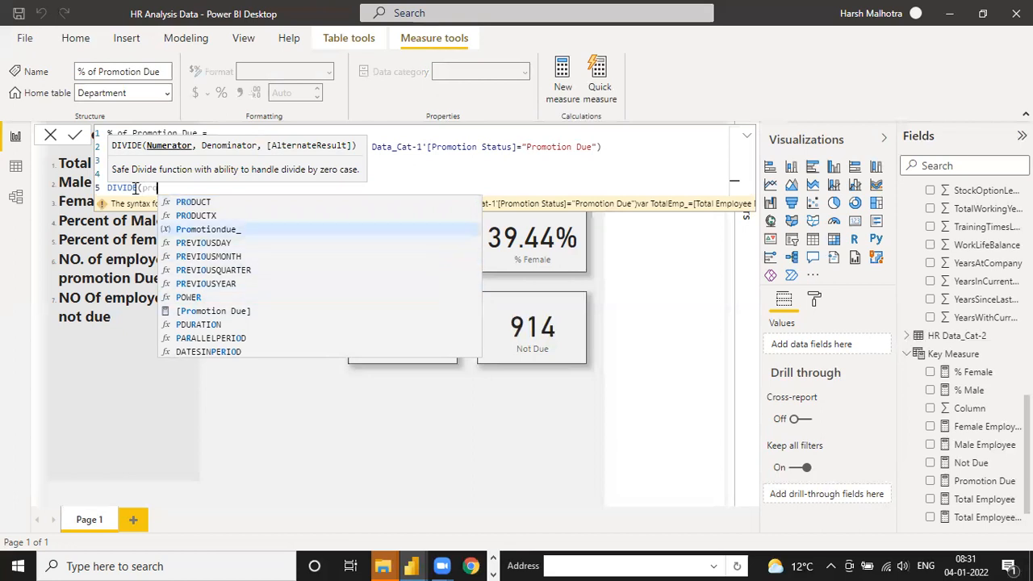
key("Tab")
type(",tota")
key("Down")
key("Down")
key("Down")
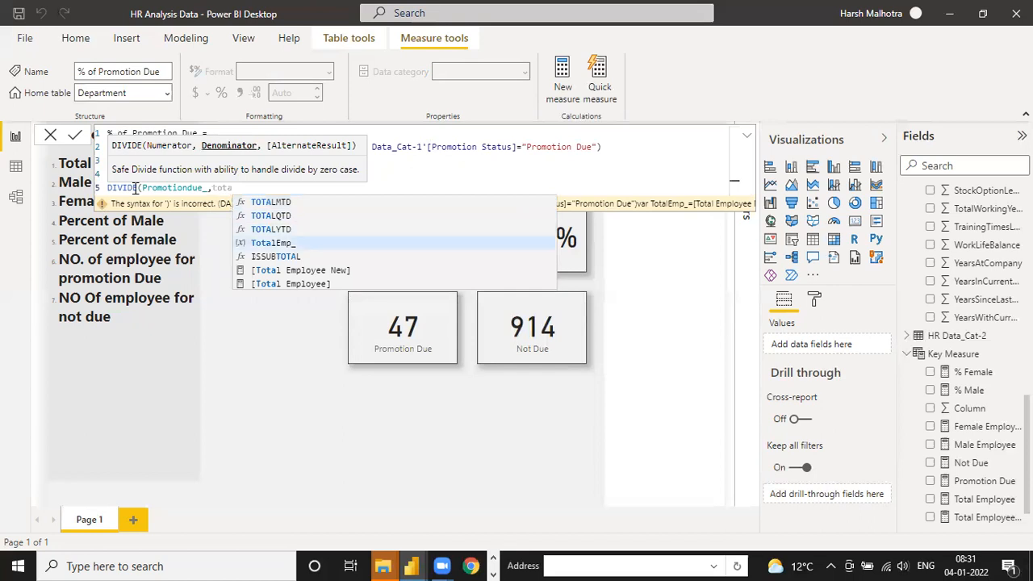
key("Tab")
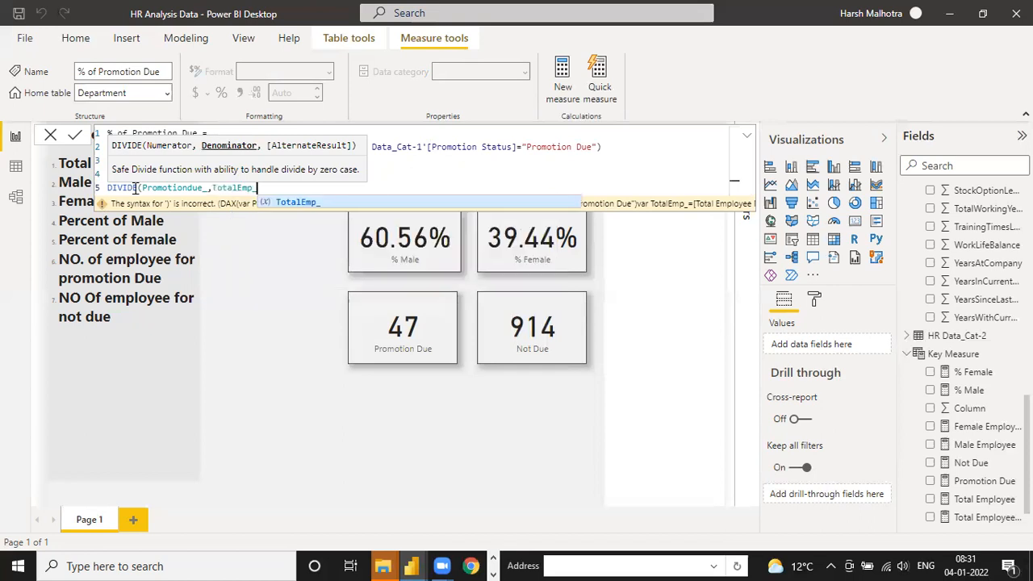
type(",0)")
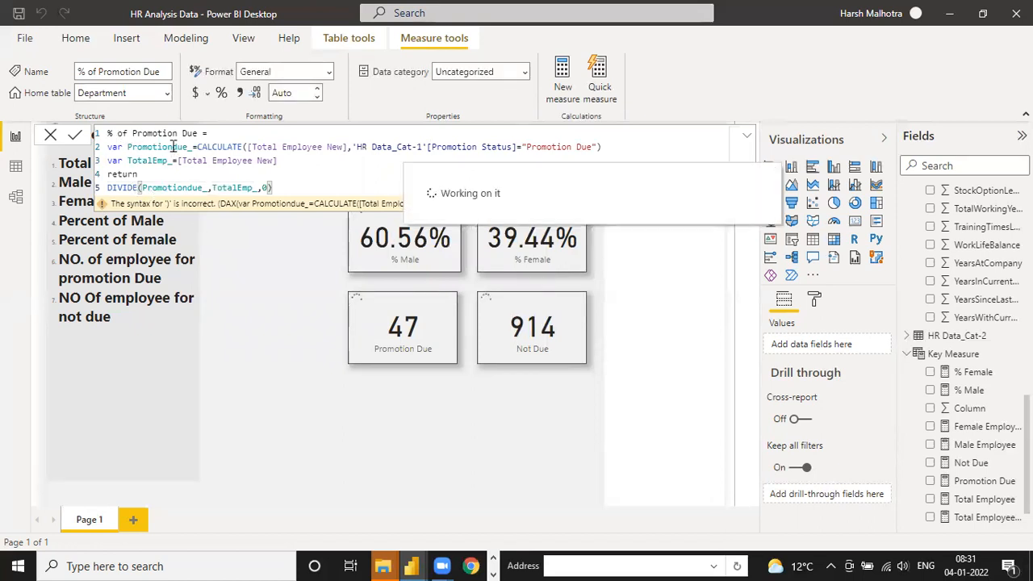
left_click(173, 146)
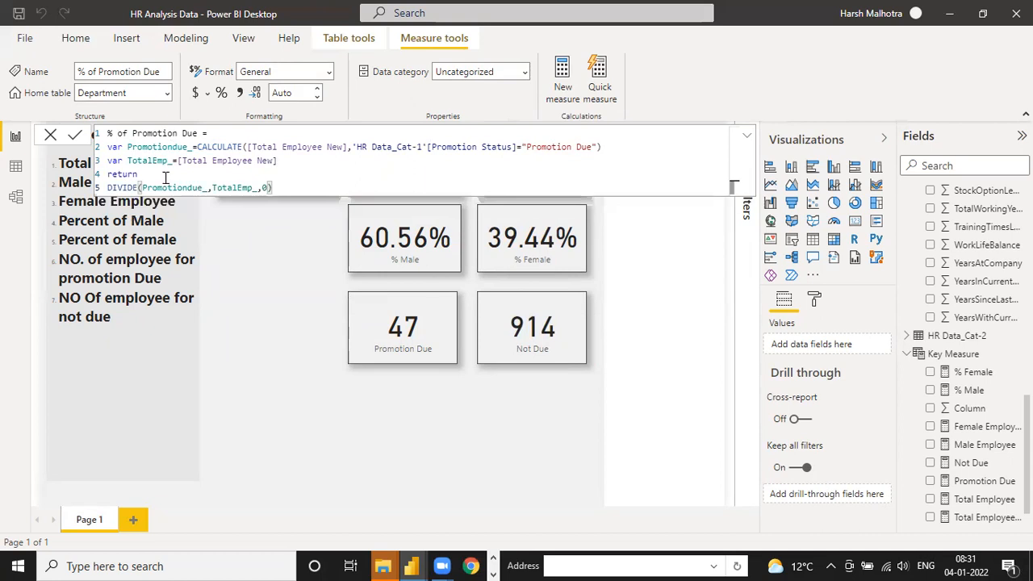
- Show the % of Promotion Due measure in a card below the Promotion Due card and reduce the card's height
left_click(605, 449)
scroll(976, 307, "down", 1)
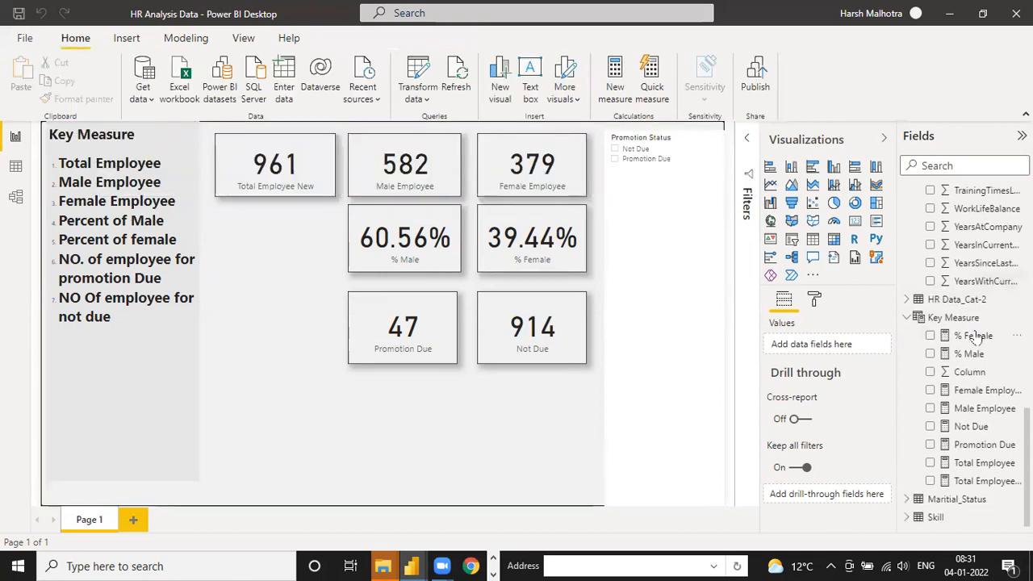
scroll(997, 414, "up", 10)
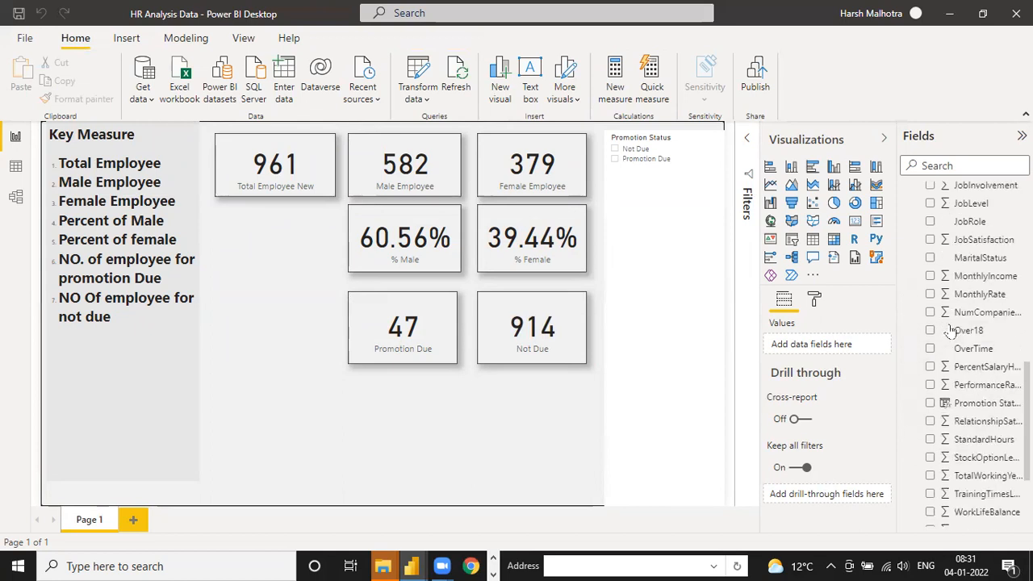
left_click_drag(972, 210, 422, 410)
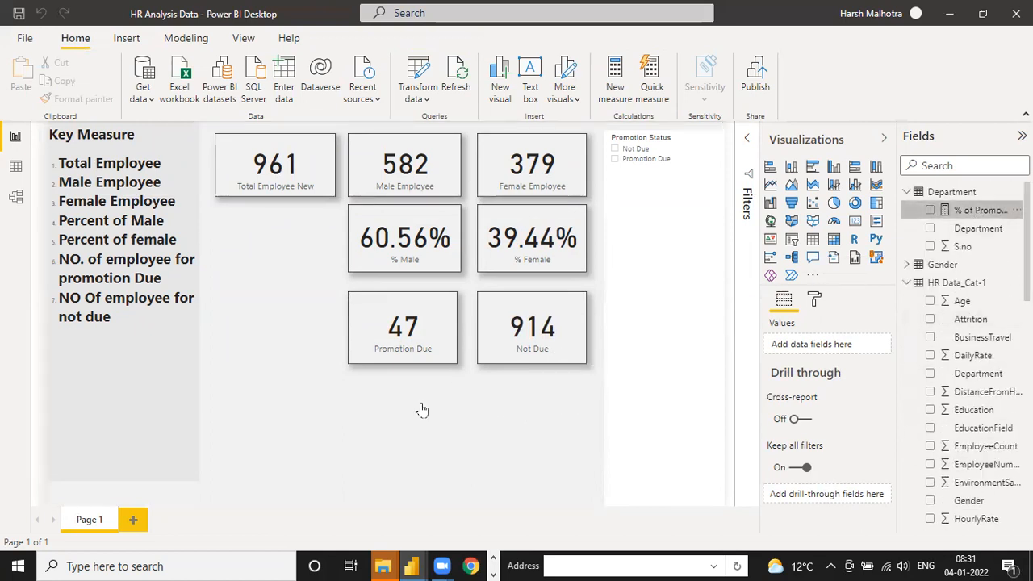
left_click(855, 223)
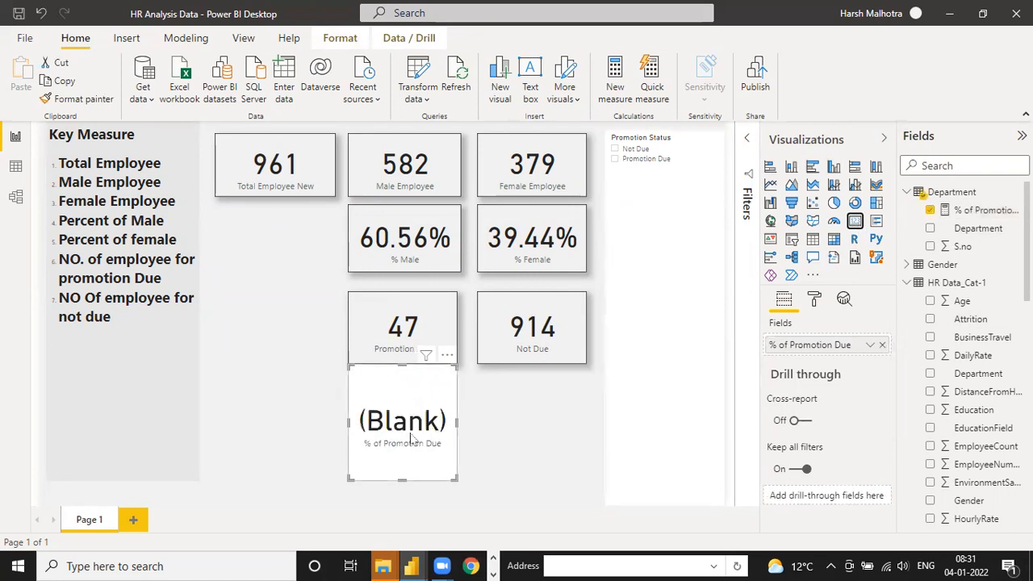
left_click_drag(402, 366, 402, 404)
- Check the Promotion Status formula in the table data, and set the % of Promotion Due measure's filter text to " Promotion Due " with surrounding spaces
left_click(978, 210)
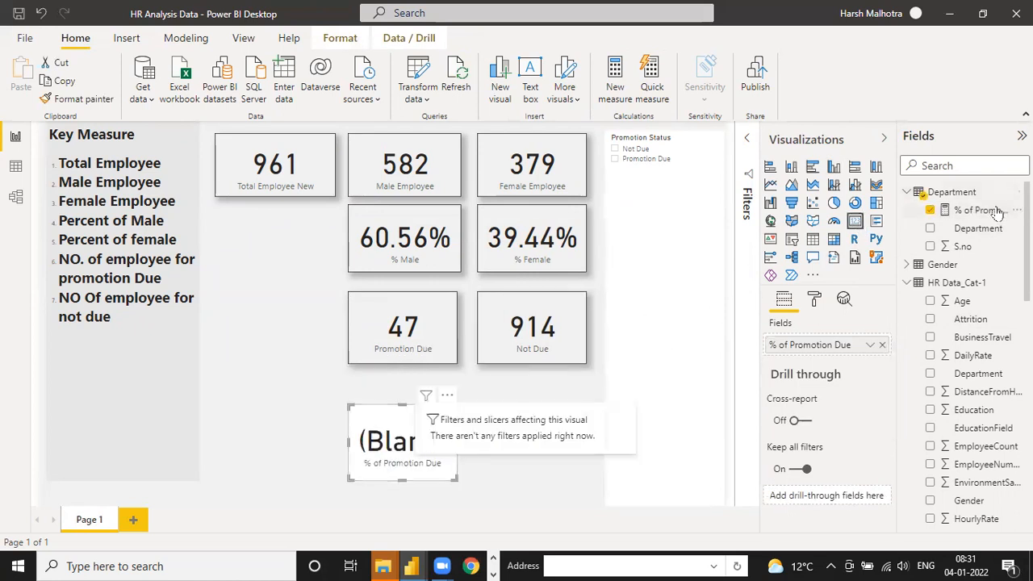
left_click(14, 166)
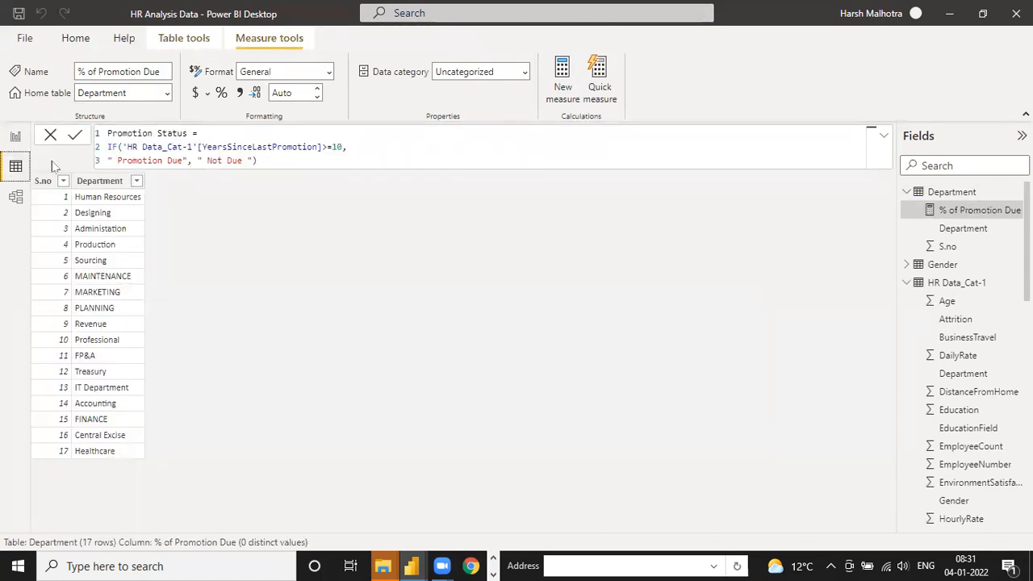
left_click(15, 139)
left_click(977, 211)
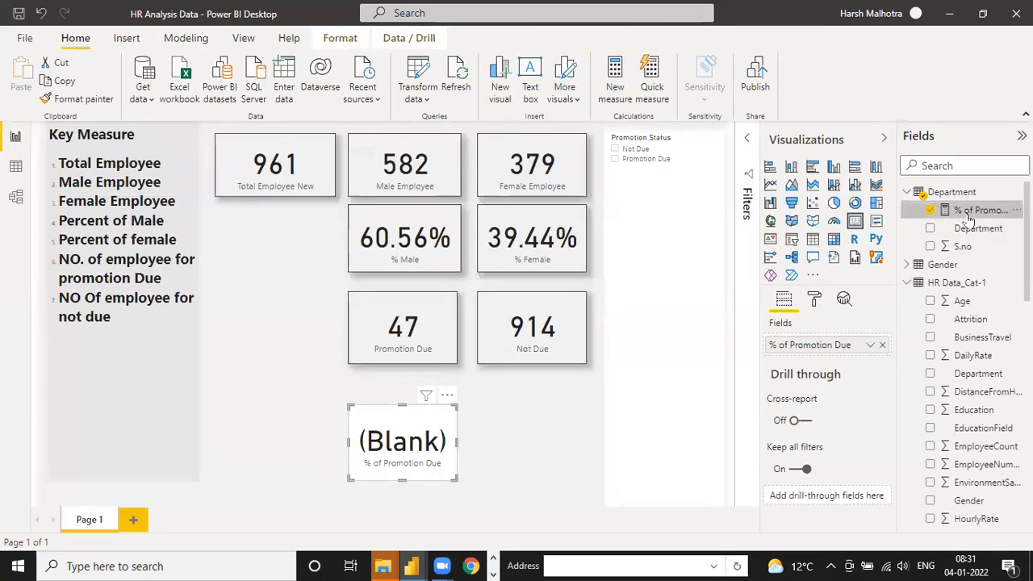
left_click(527, 147)
left_click(597, 147)
key("Return")
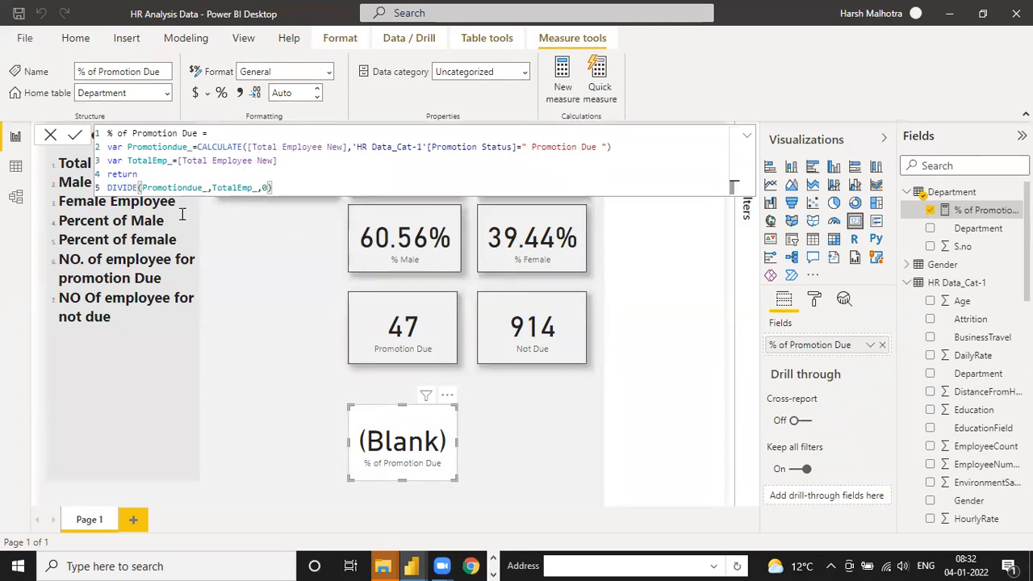
- Recheck the Promotion Status formula's text, and remove the trailing space from the filter text in the % of Promotion Due measure
left_click(13, 166)
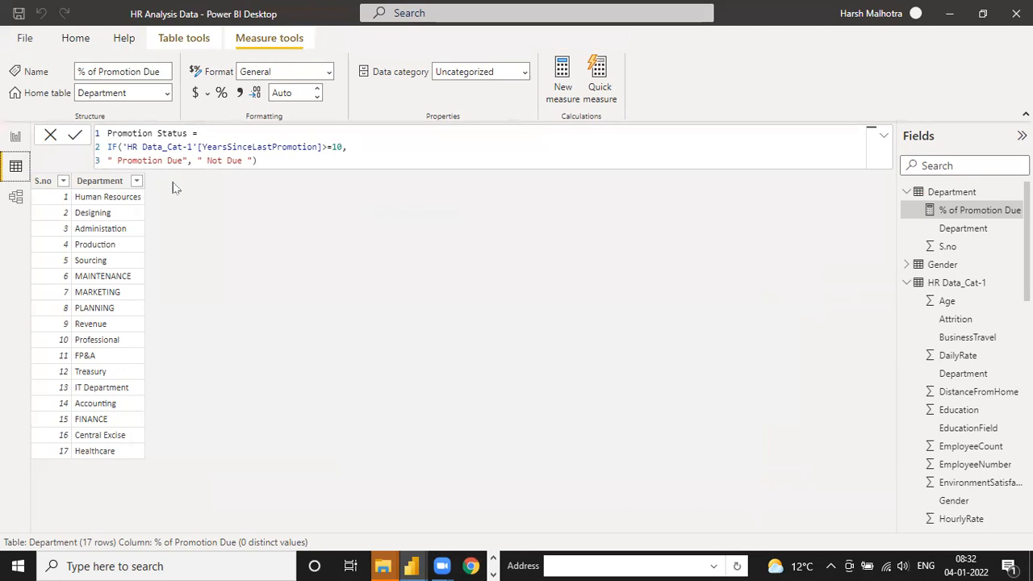
left_click(15, 137)
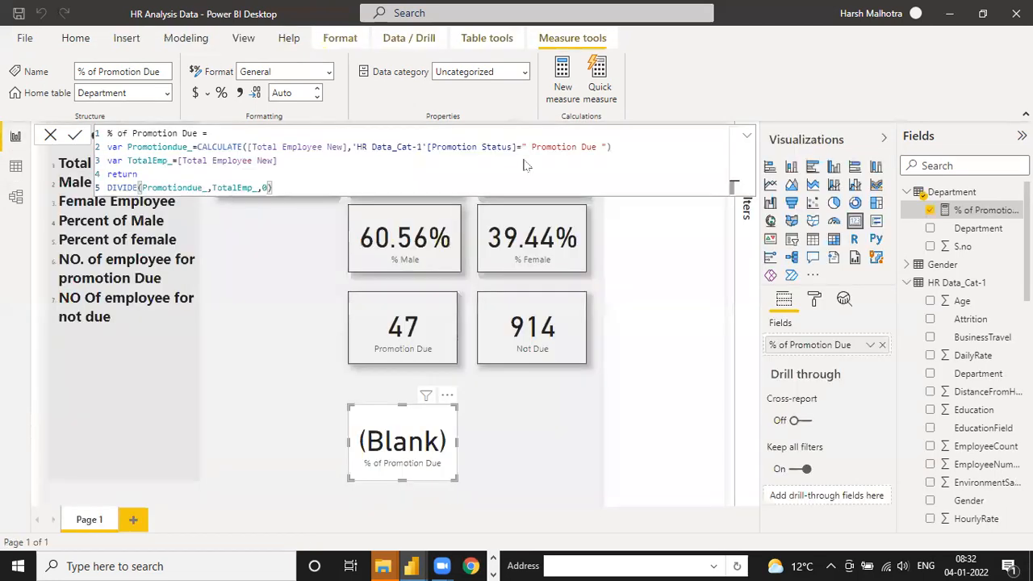
left_click(960, 212)
left_click(604, 153)
key("BackSpace")
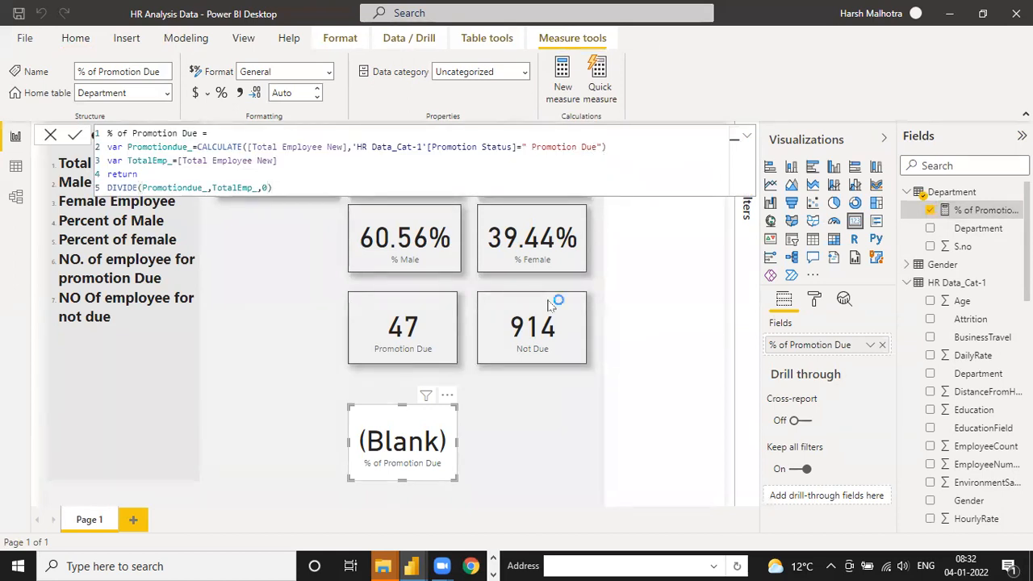
- Commit the corrected % of Promotion Due measure and format it as a percentage
key("Return")
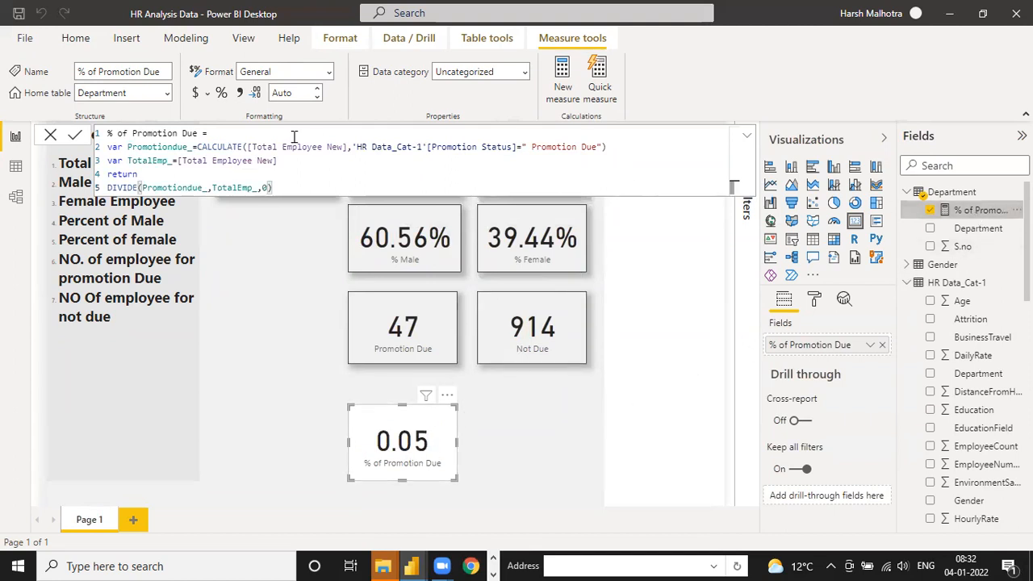
left_click(224, 95)
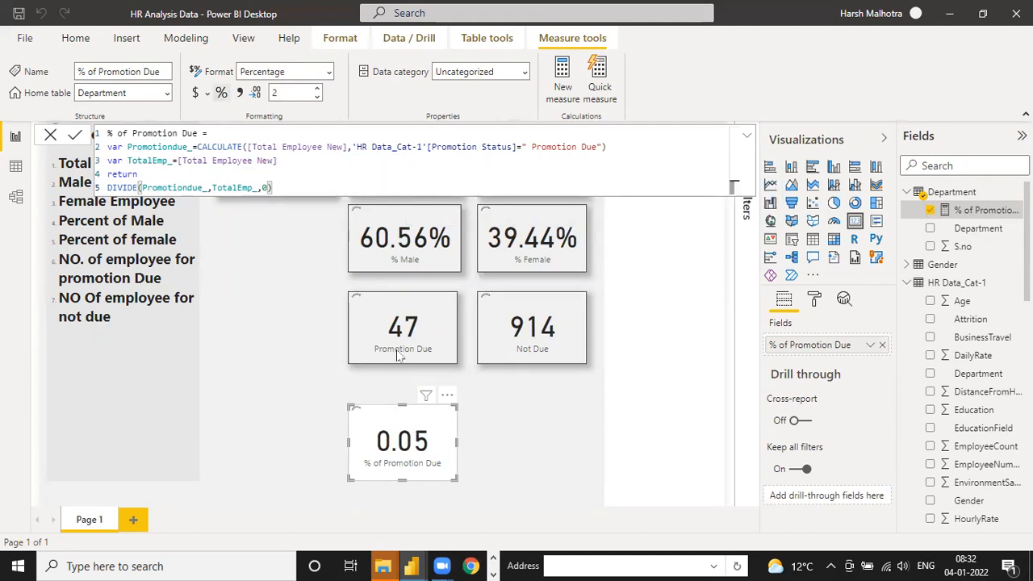
left_click(512, 433)
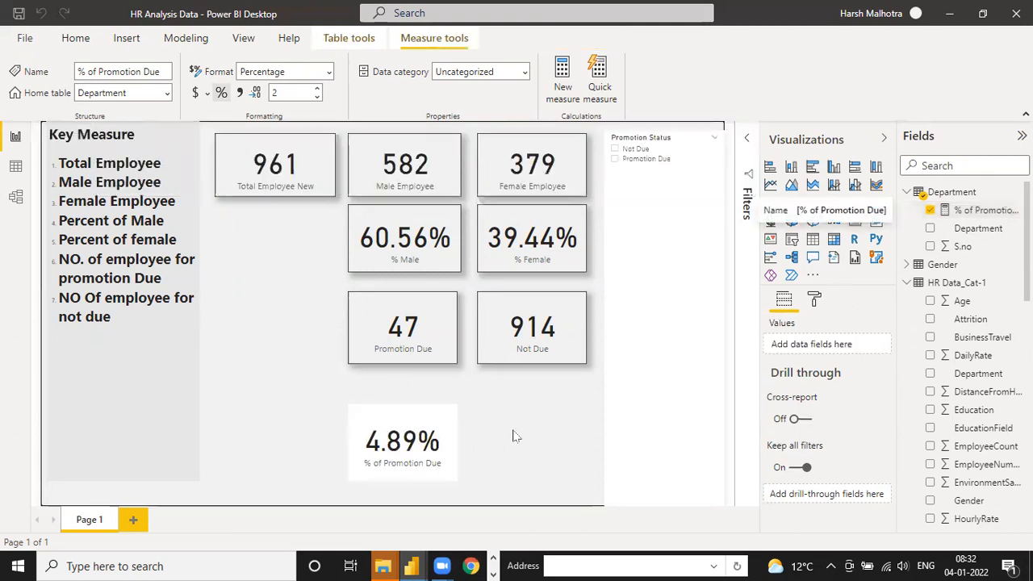
- Review the Promotiondue_ and TotalEmp_ variable expressions in the % of Promotion Due measure's formula
left_click(978, 212)
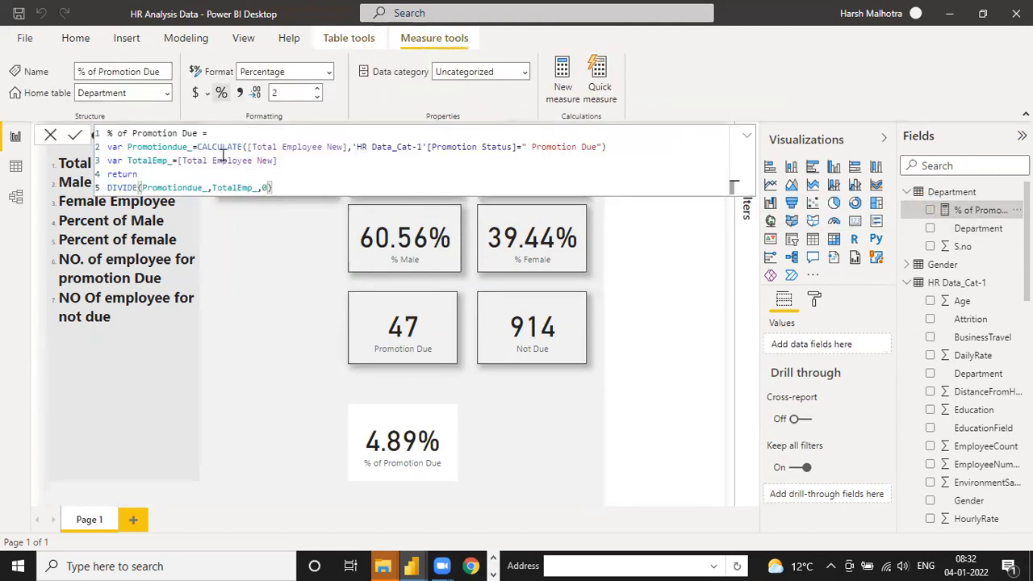
left_click_drag(197, 148, 609, 148)
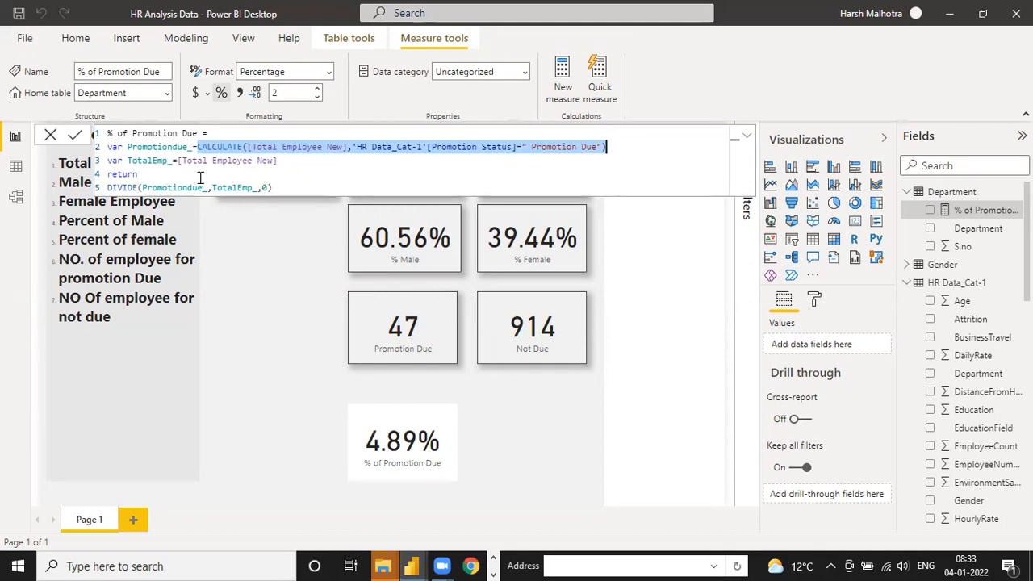
left_click_drag(277, 161, 177, 160)
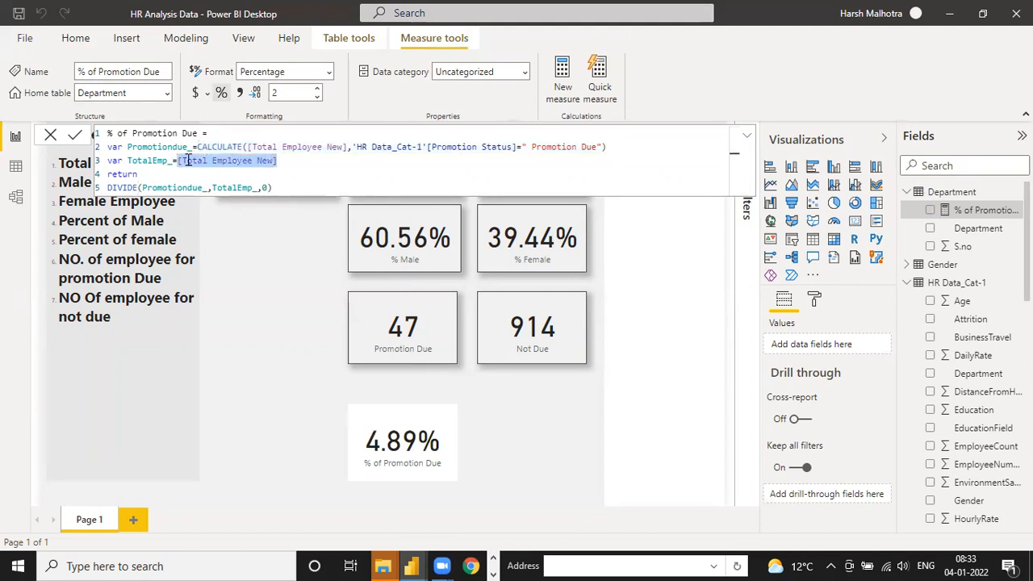
left_click_drag(606, 147, 199, 142)
left_click(393, 171)
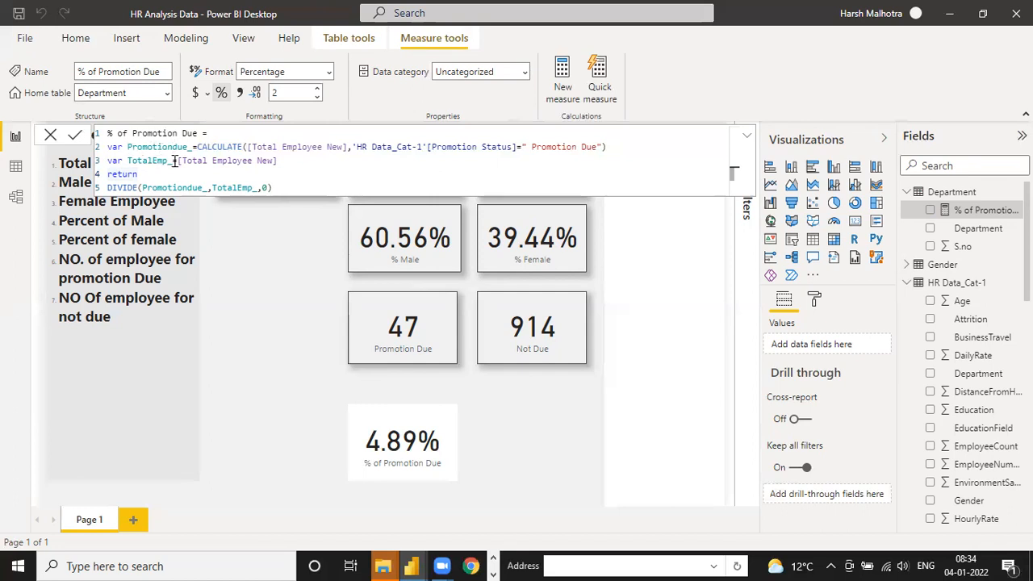
- Add the line //comment below the DIVIDE expression in the % of Promotion Due formula, leaving a blank line between them
left_click(306, 189)
key("shift+Return")
key("shift+Return")
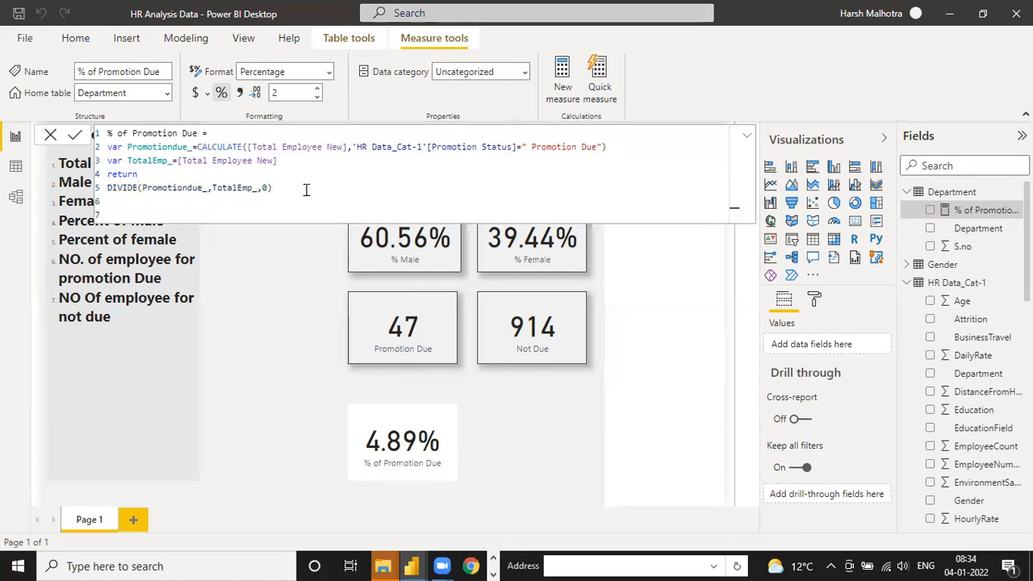
type("//comment")
- Try commenting out the Promotiondue_ variable line with // and remove the slashes again
left_click(113, 149)
type("//")
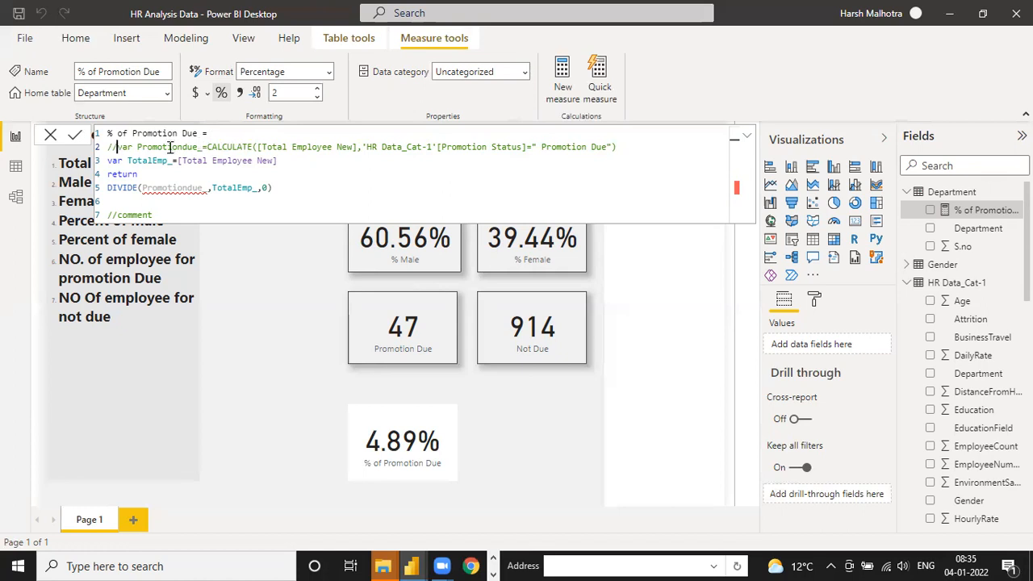
key("BackSpace")
key("BackSpace")
- Leave the % of Promotion Due formula and view the % Female measure's formula in the Key Measure table
left_click(155, 214)
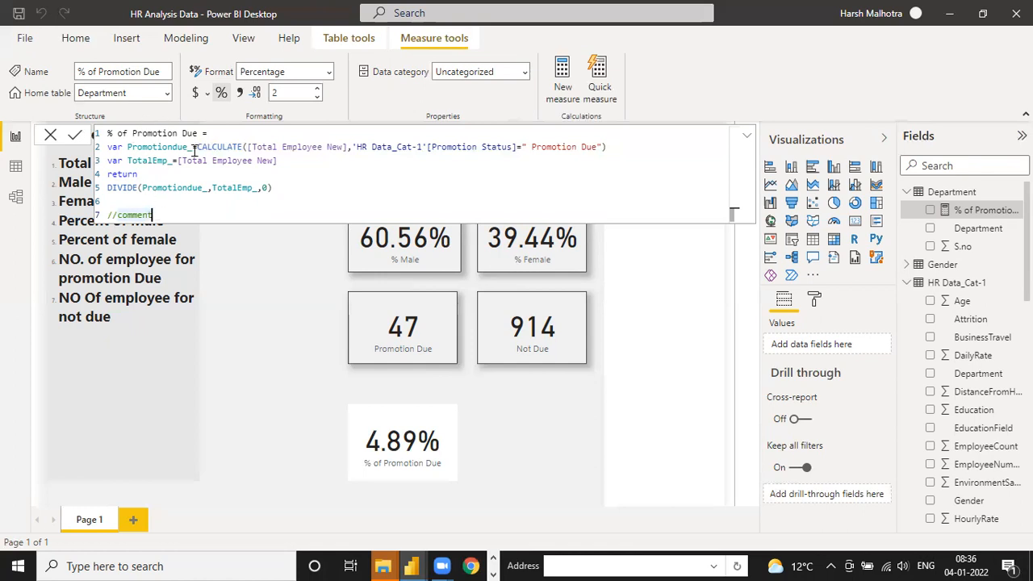
left_click(175, 206)
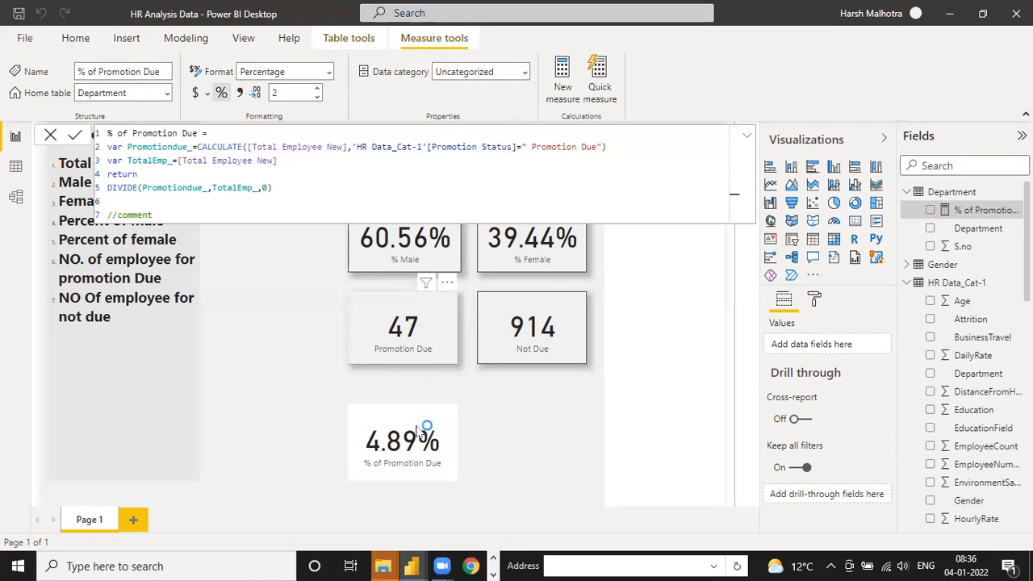
left_click(234, 189)
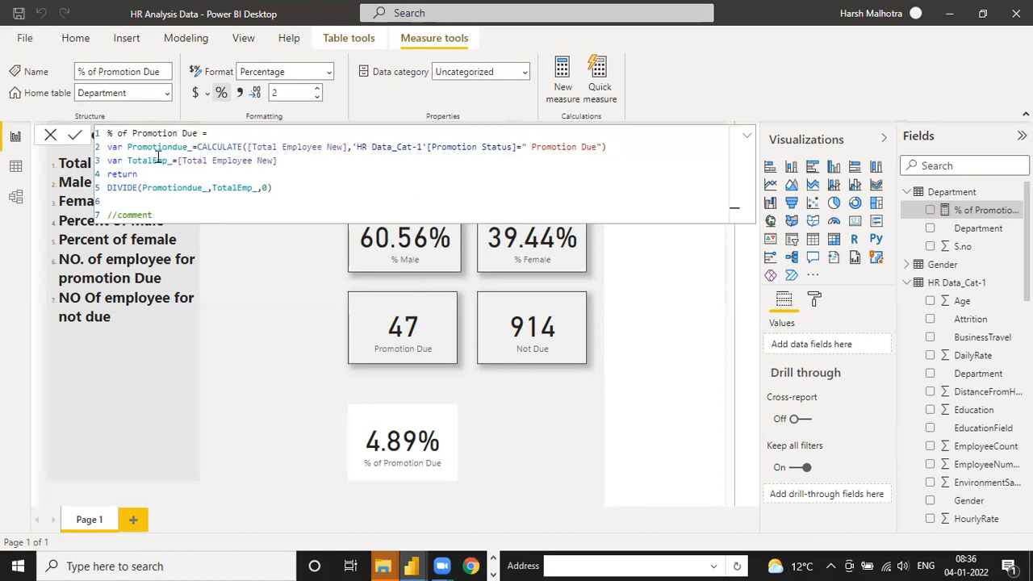
left_click(206, 204)
left_click(501, 216)
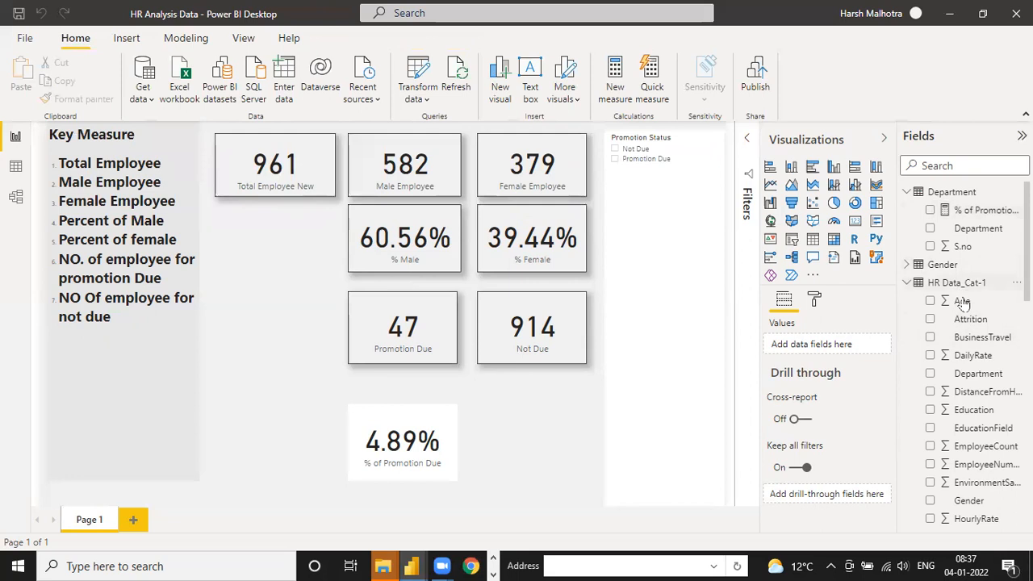
scroll(961, 302, "down", 10)
left_click(972, 334)
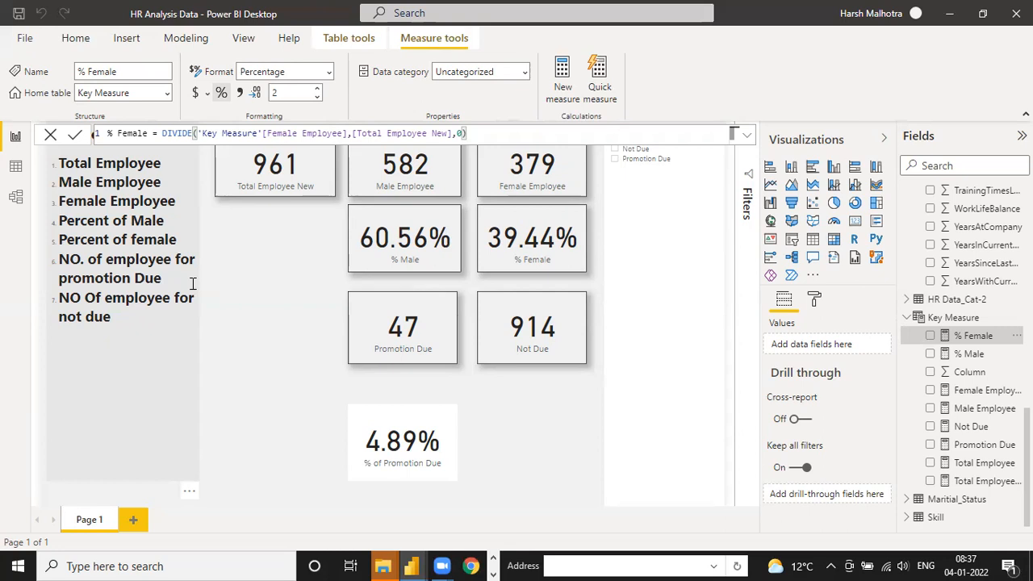
- Move the % of Promotion Due card up under the Promotion Due card and copy that card's formatting onto it
left_click(419, 437)
left_click_drag(435, 464, 433, 435)
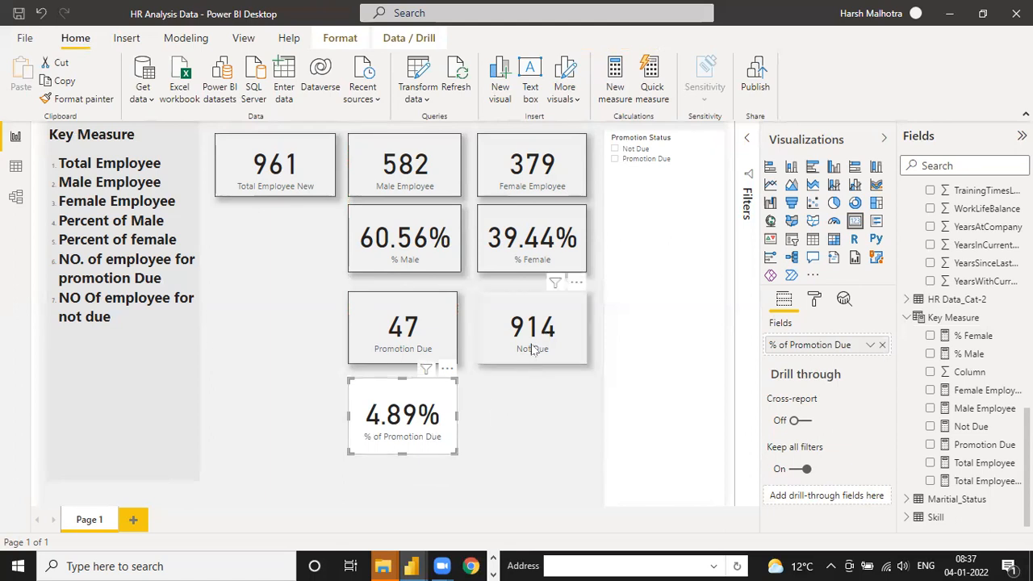
left_click(411, 336)
left_click(84, 98)
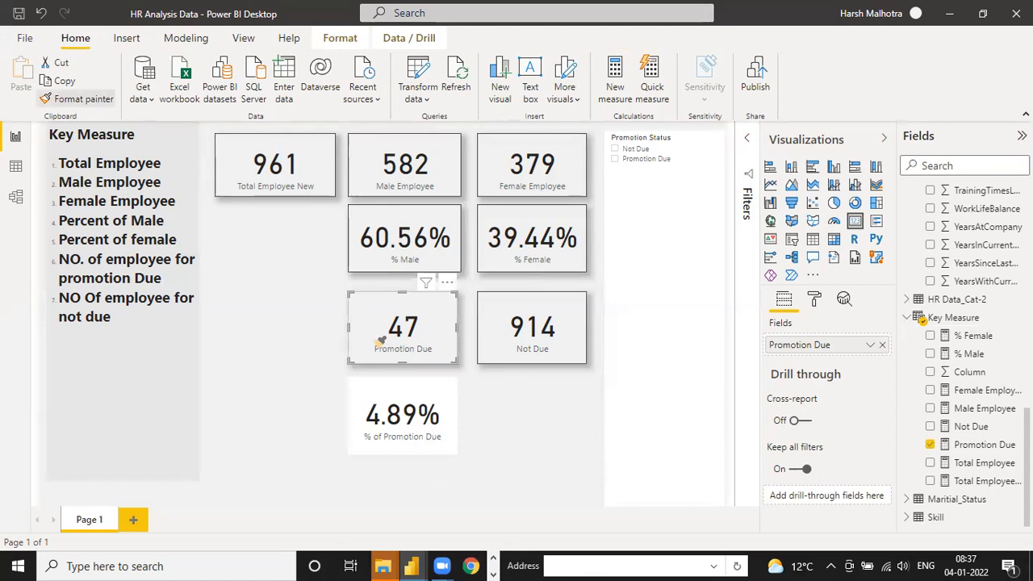
left_click(415, 412)
left_click(270, 383)
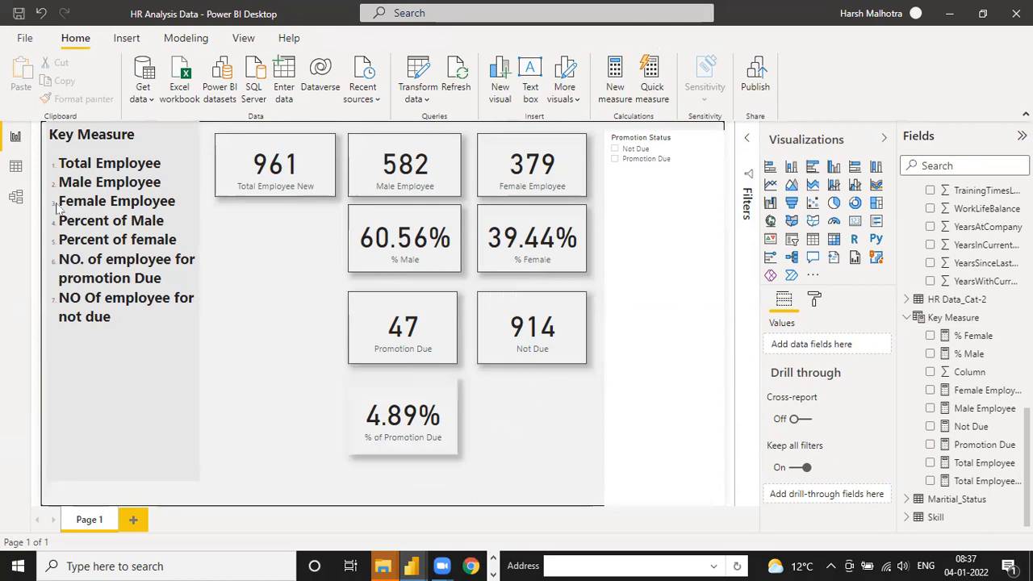
- Show the HR Data_Cat-1 table data and examine the tenure and Promotion Status columns
left_click(16, 167)
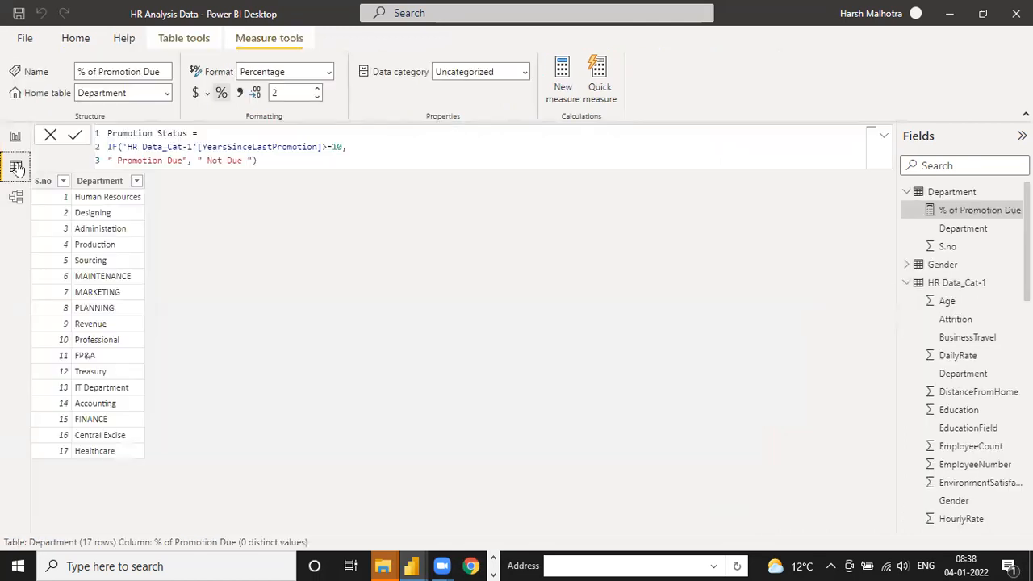
left_click(968, 282)
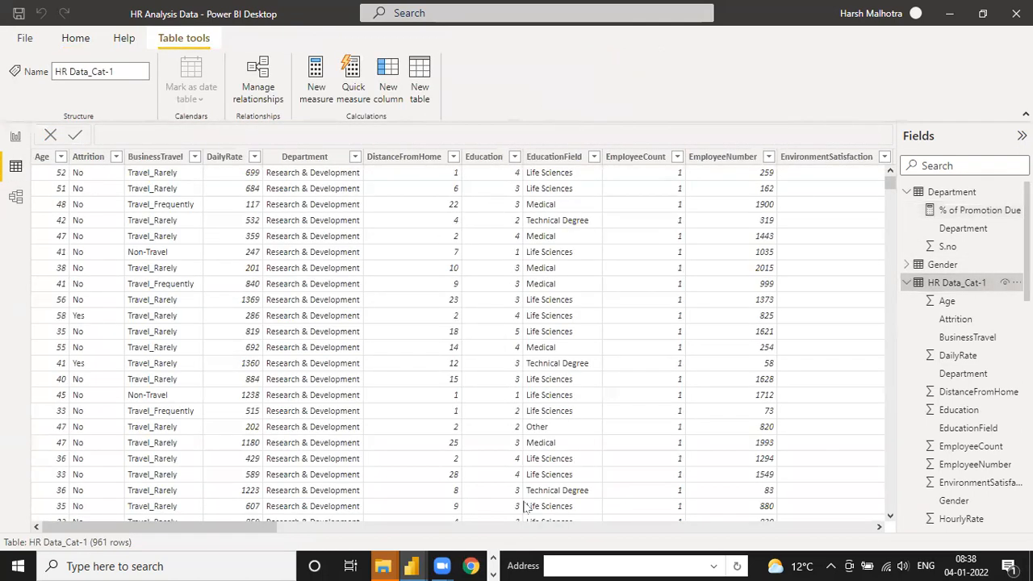
left_click(549, 530)
left_click(698, 531)
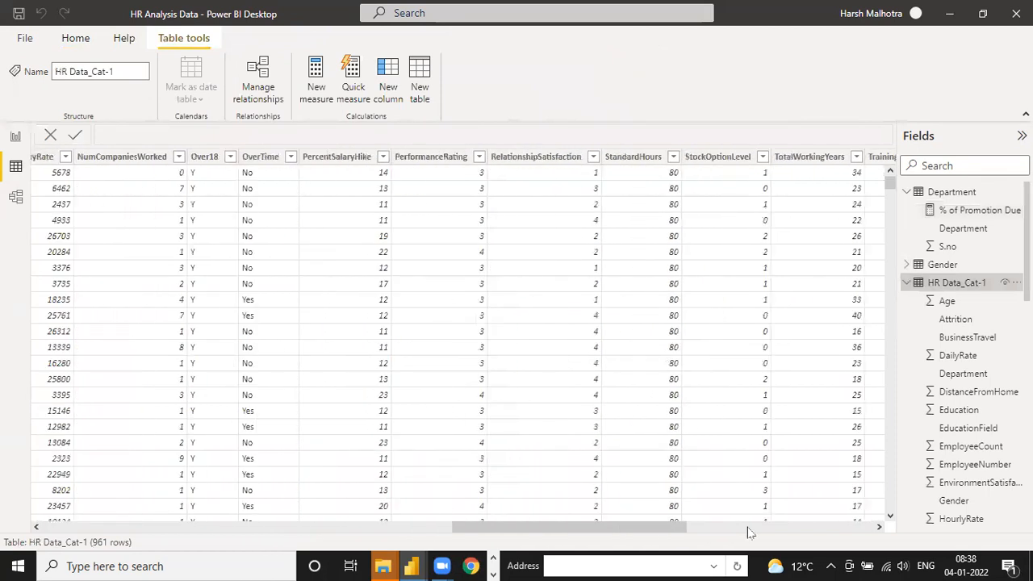
left_click(748, 530)
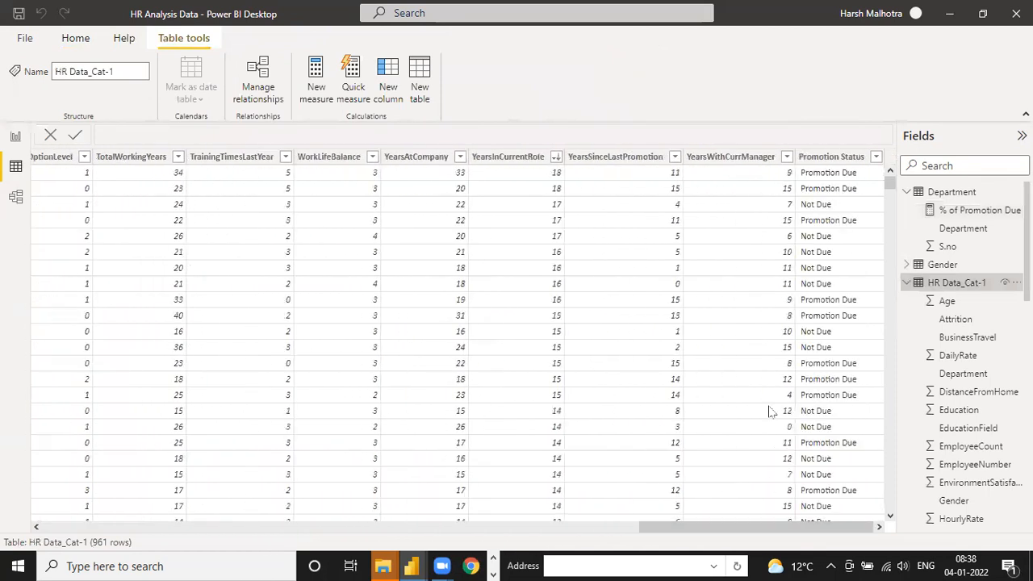
- Examine the range of distinct values in the YearsAtCompany column's filter list without applying a filter
left_click(460, 157)
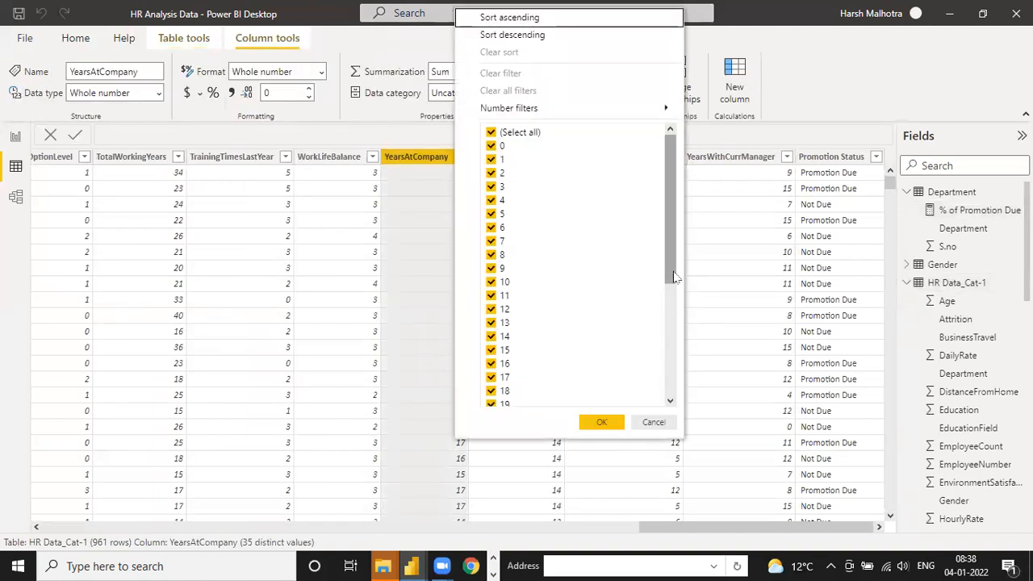
left_click_drag(674, 276, 682, 406)
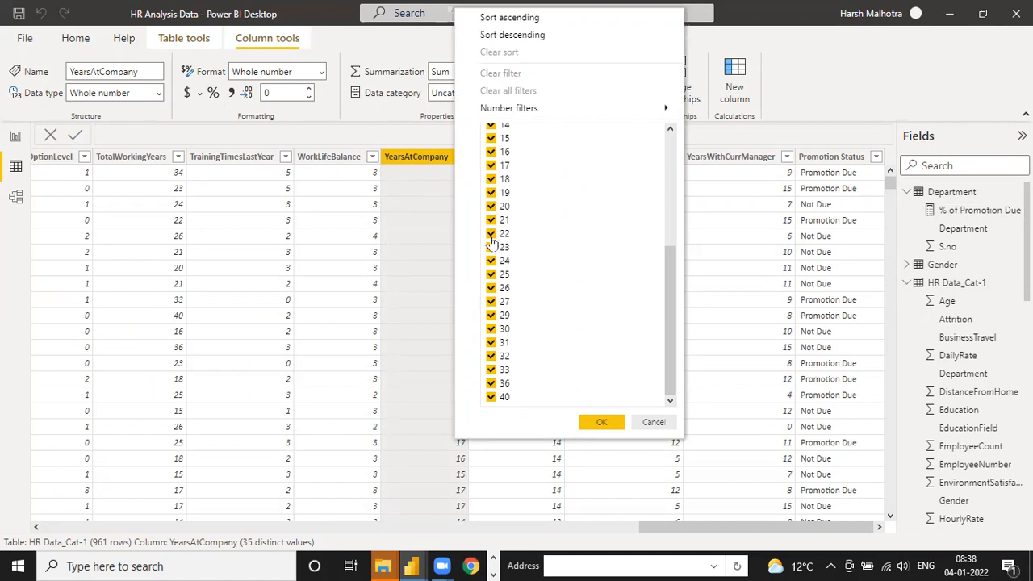
left_click(413, 137)
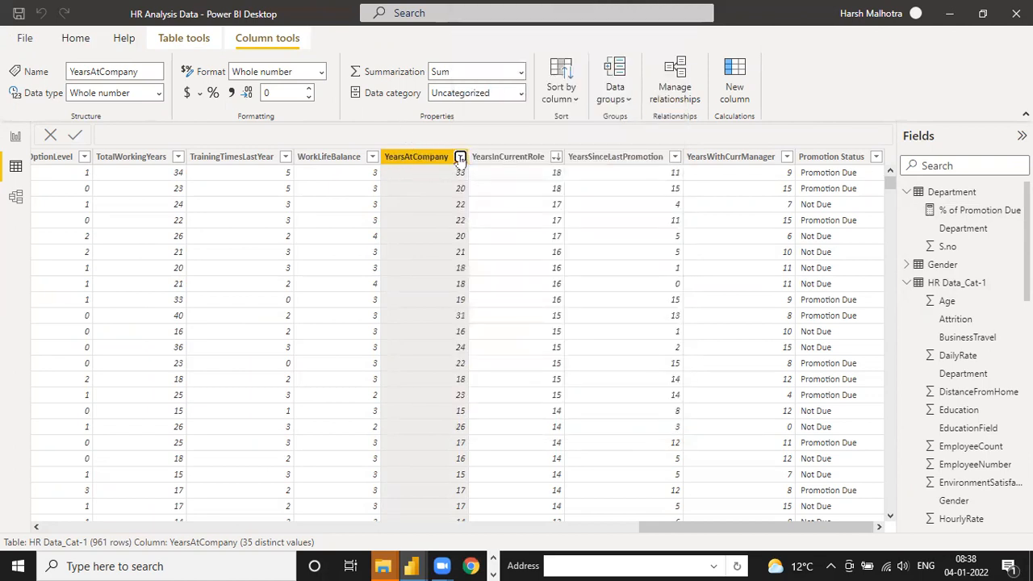
left_click(459, 158)
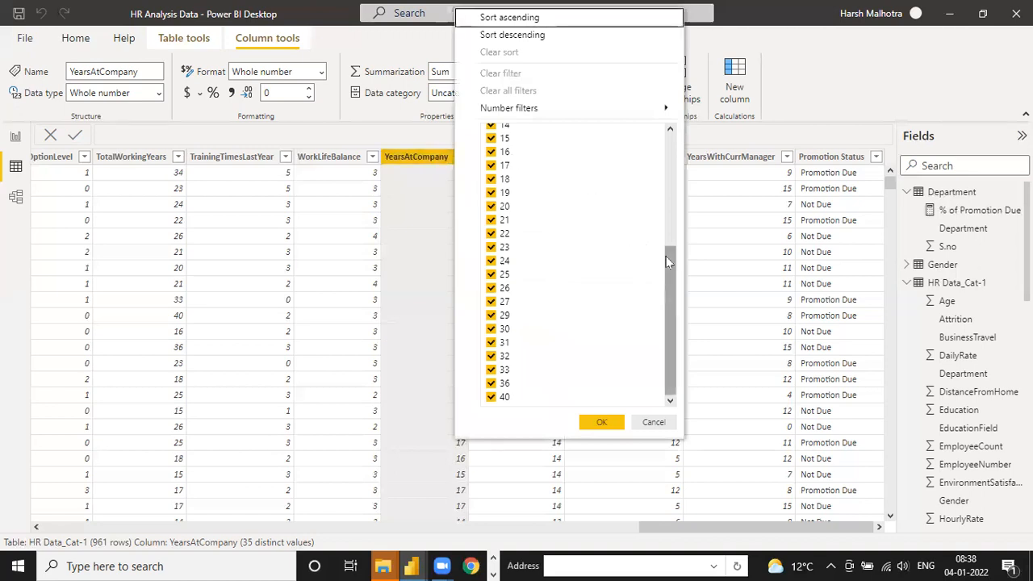
left_click_drag(668, 267, 572, 177)
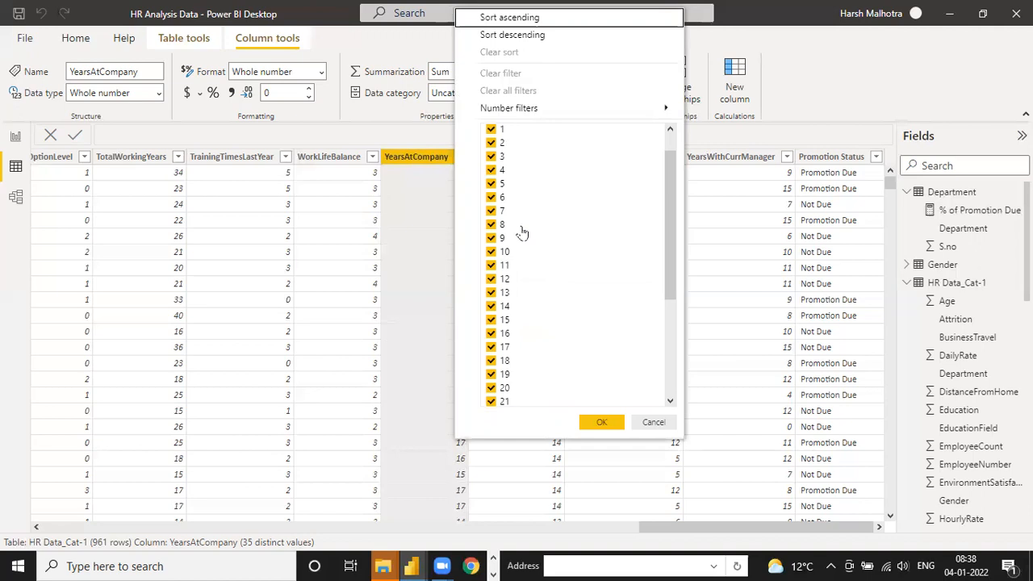
left_click_drag(670, 279, 672, 401)
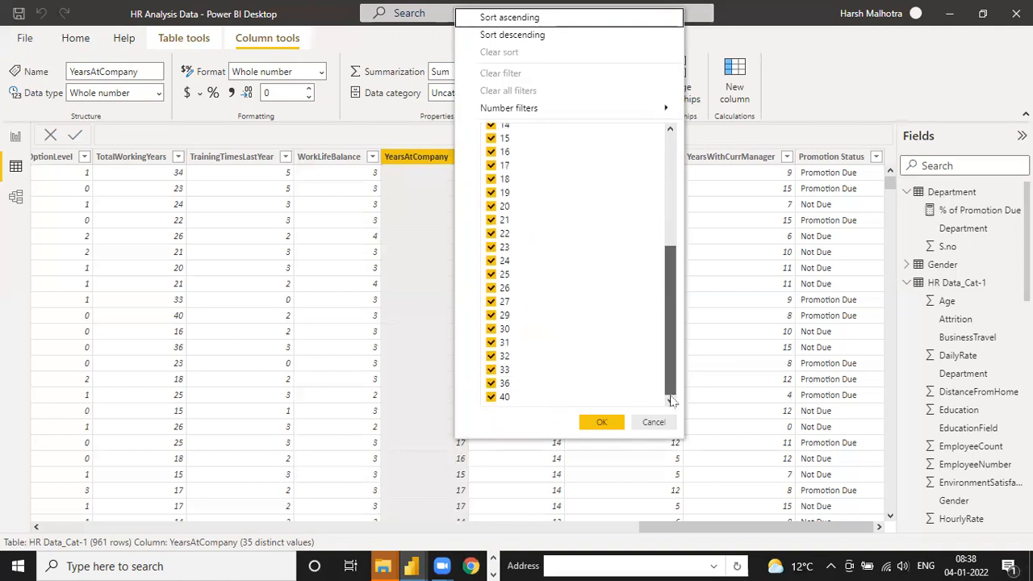
left_click(763, 138)
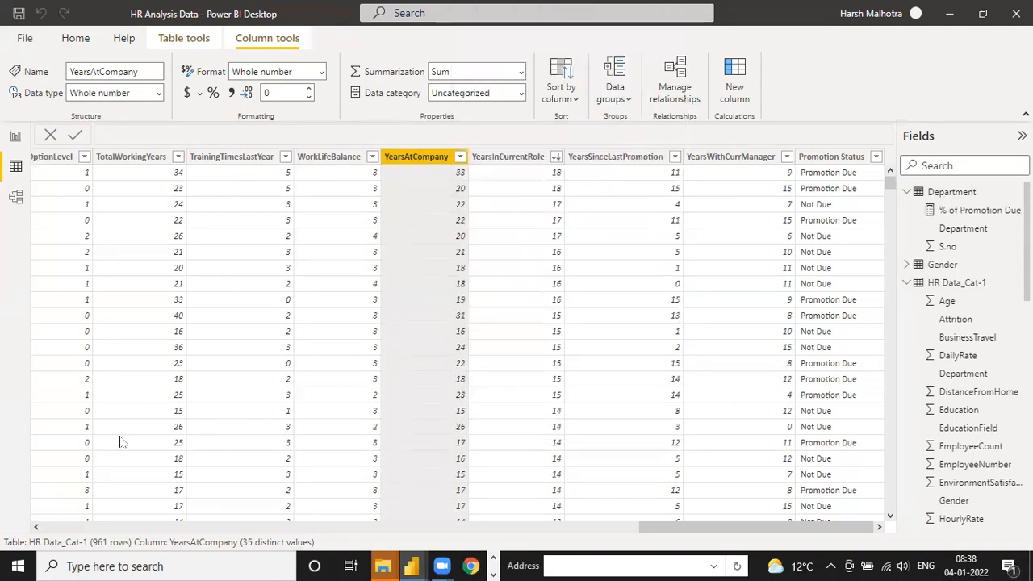
left_click(36, 526)
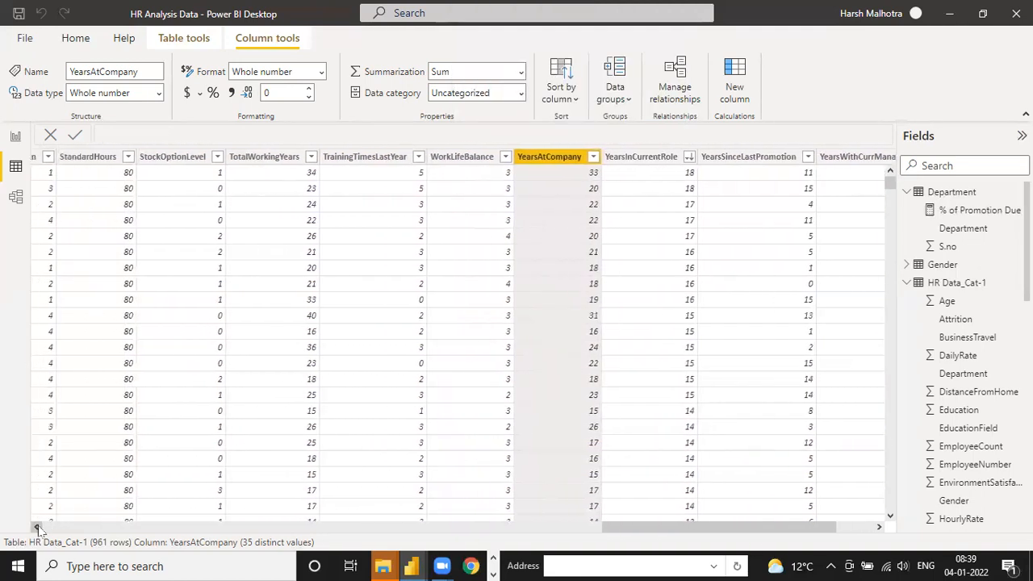
- Open the report's data in Power Query Editor and examine HR Data_Cat-1's columns from YearsAtCompany to YearsWithCurrManager
left_click(16, 136)
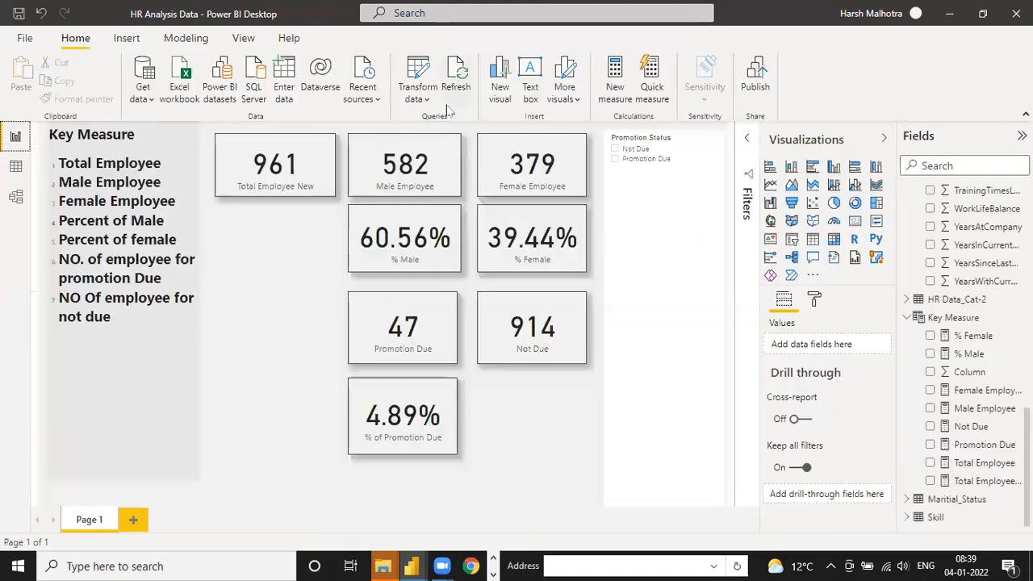
left_click(418, 93)
left_click(439, 123)
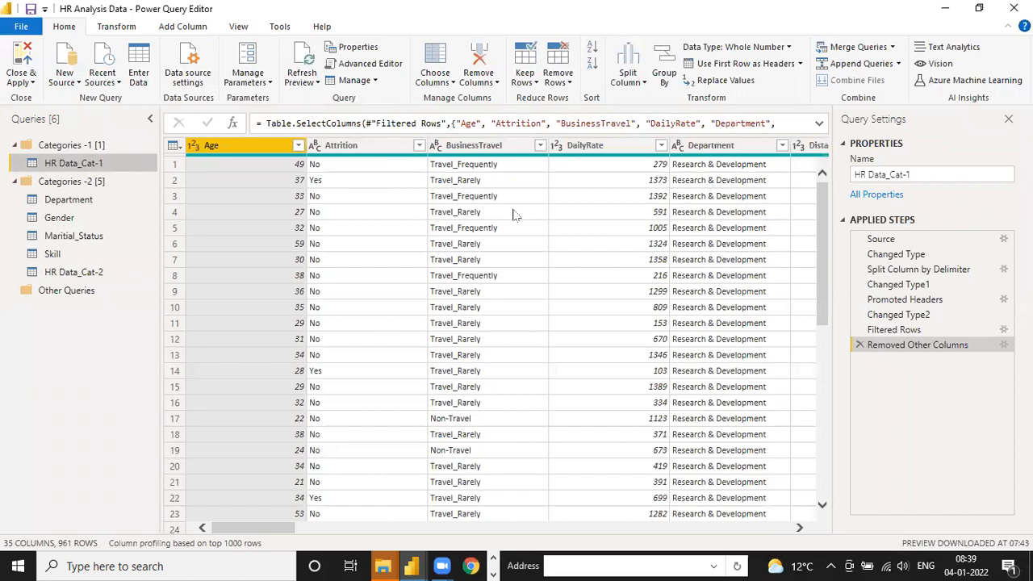
left_click(797, 529)
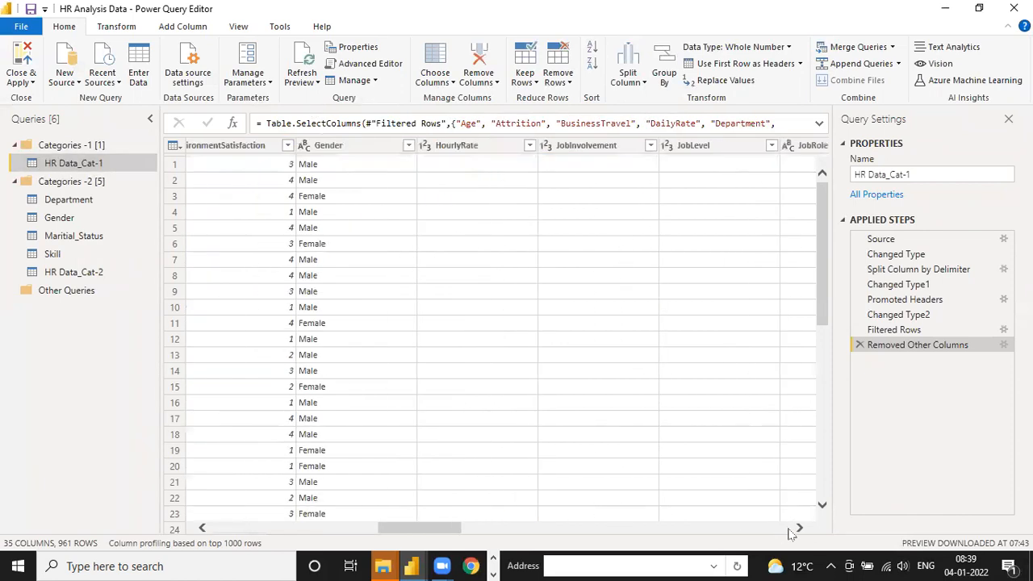
left_click(794, 528)
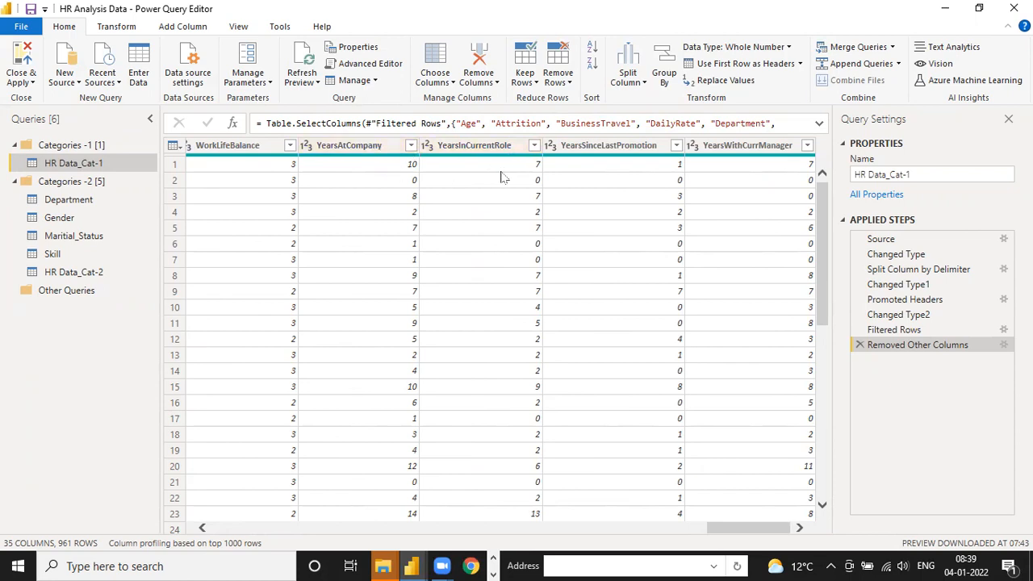
left_click(204, 527)
left_click(203, 528)
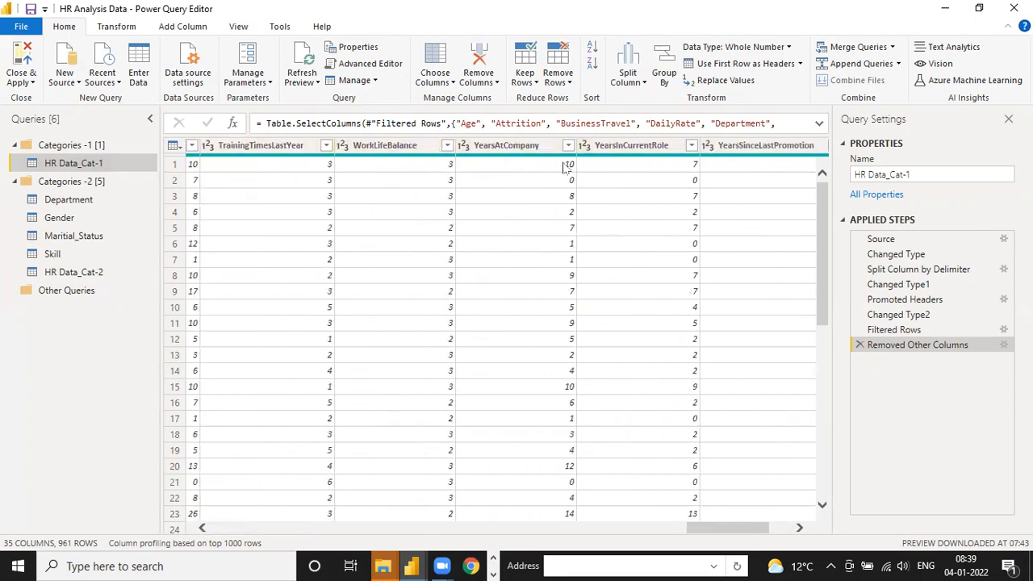
left_click(798, 527)
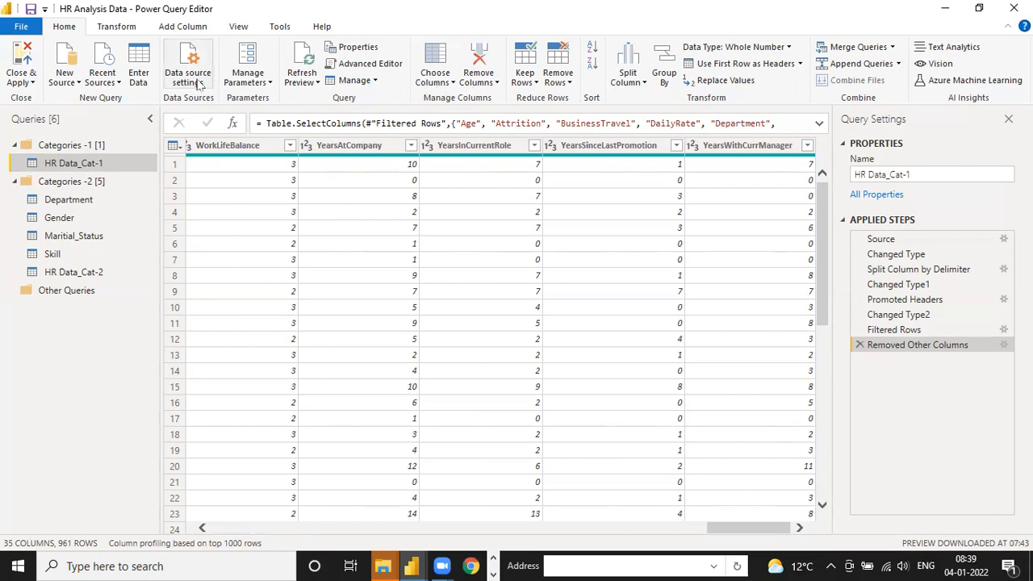
- Start a new column from examples based on the selection in HR Data_Cat-1 and name it Service Period
left_click(184, 27)
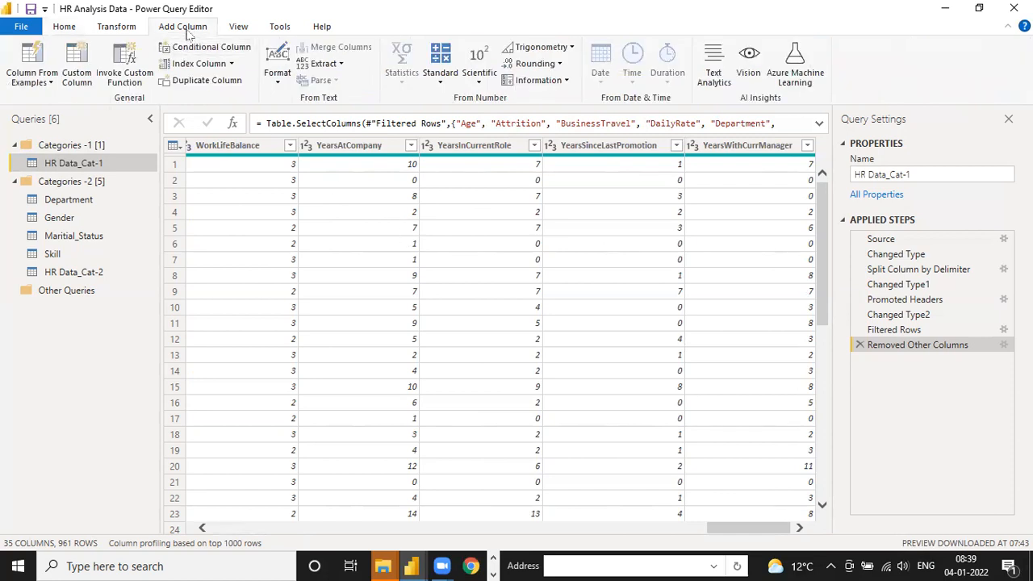
left_click(33, 83)
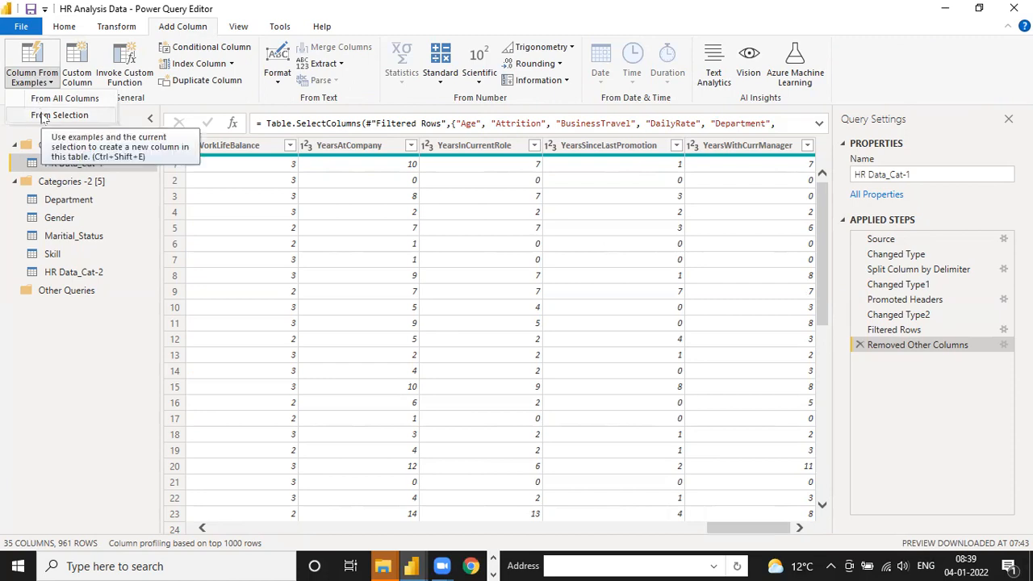
left_click(82, 118)
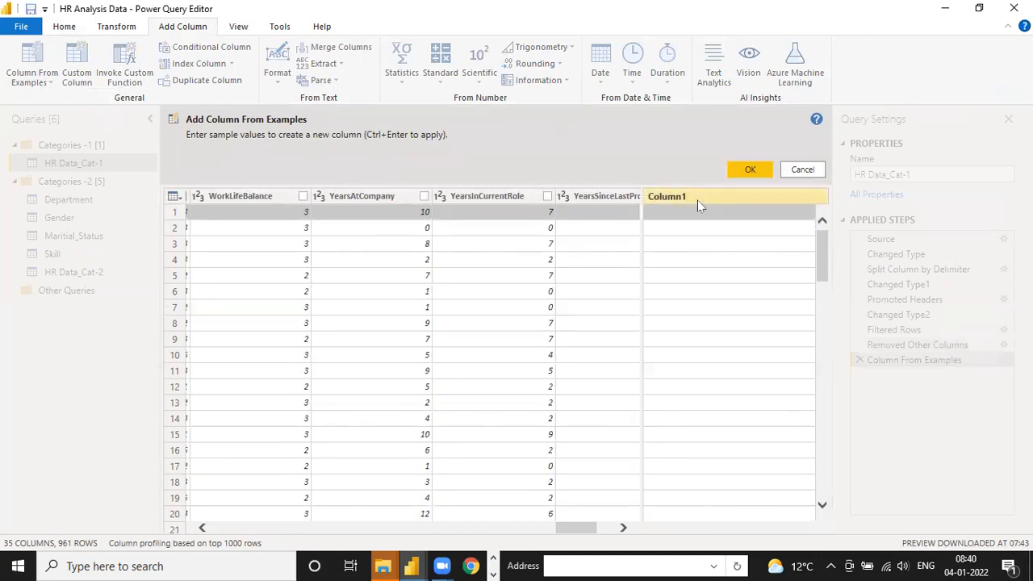
double_click(697, 200)
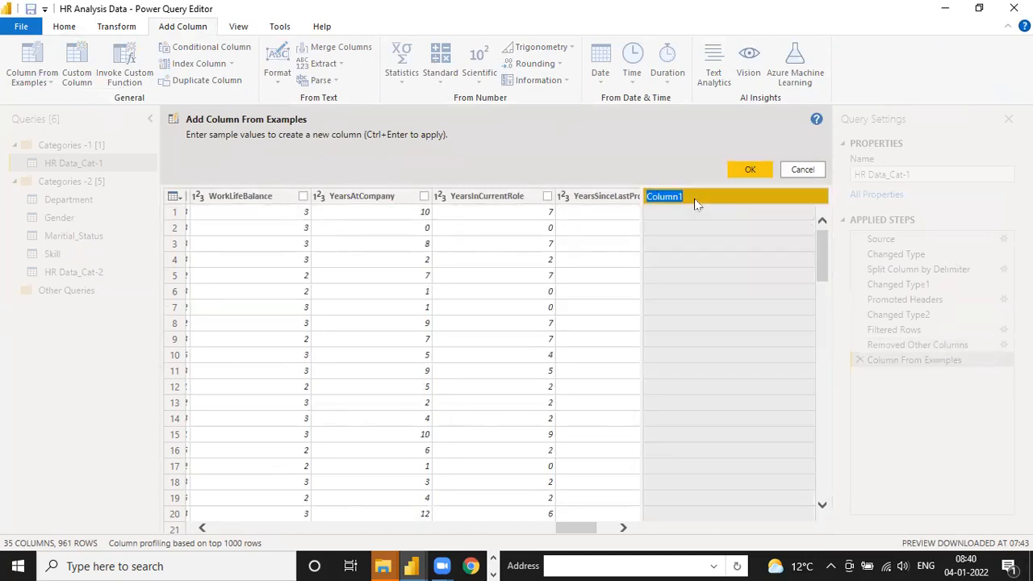
type("Service Period")
key("Return")
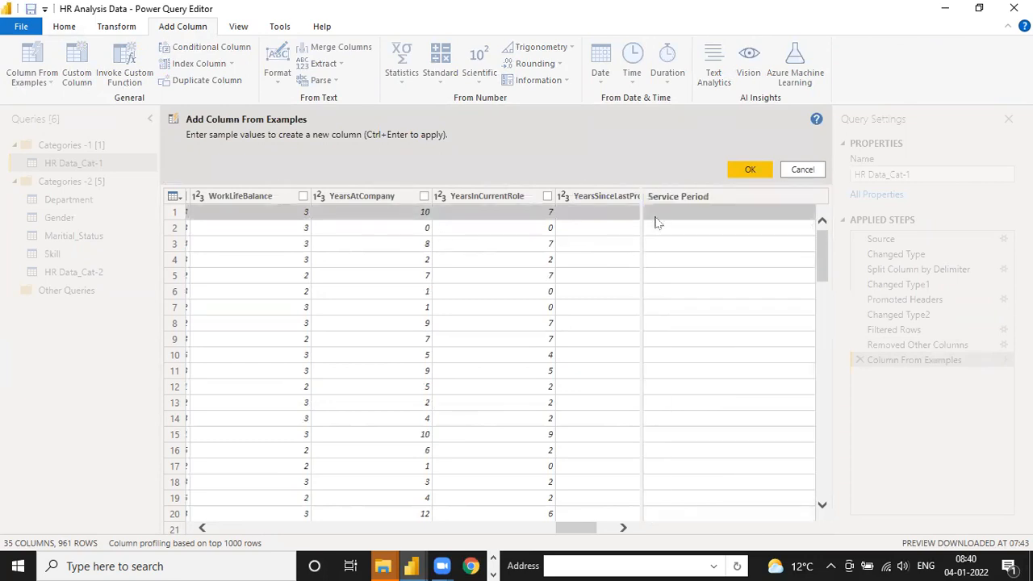
- Build the Service Period column from YearsAtCompany using the example value "10 Years", and apply the query changes to the report in Power BI Desktop
left_click(424, 197)
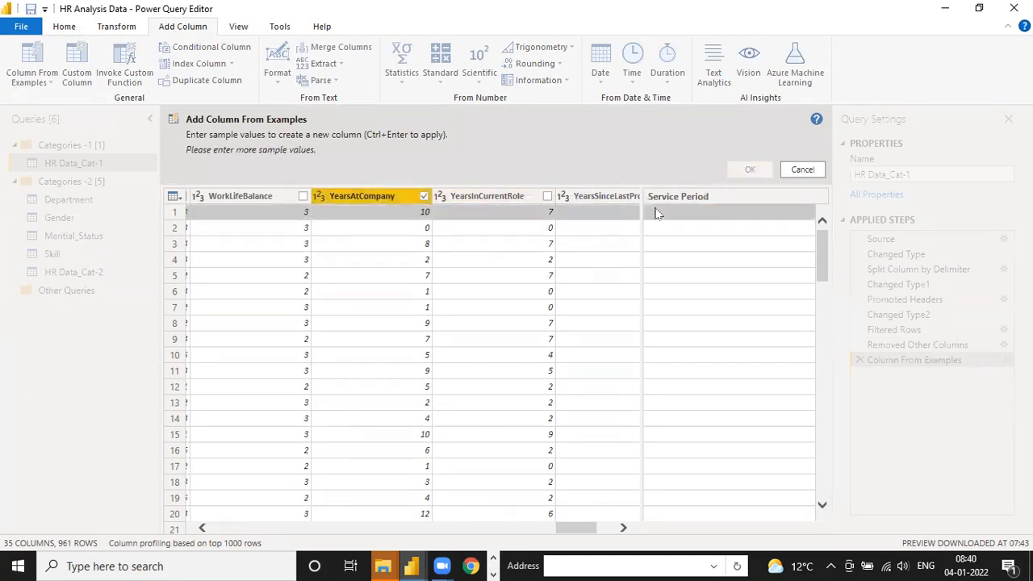
left_click(655, 212)
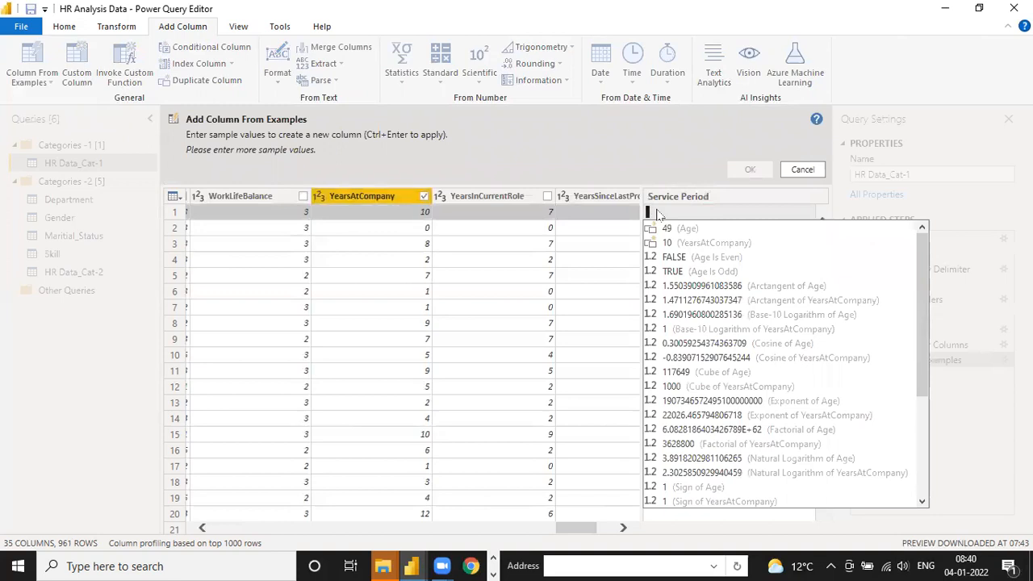
type("Ye")
key("BackSpace")
key("BackSpace")
type("0")
key("BackSpace")
key("BackSpace")
type("10")
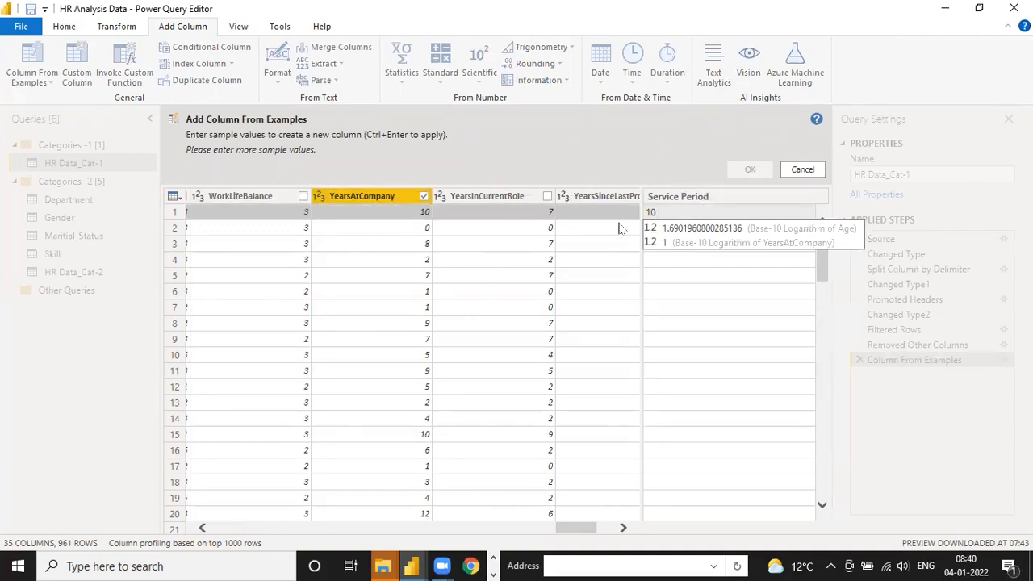
type(" Years")
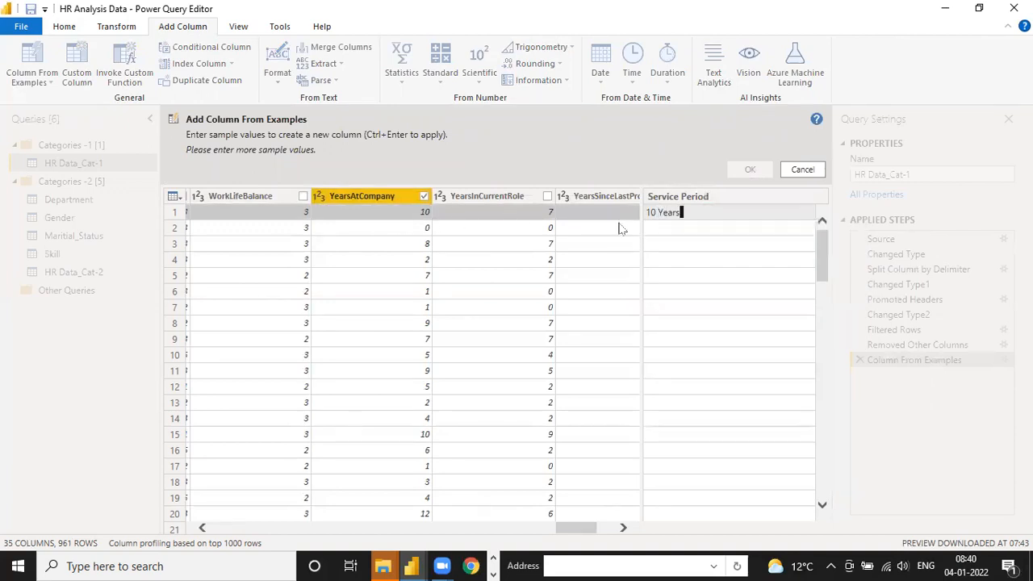
left_click(717, 234)
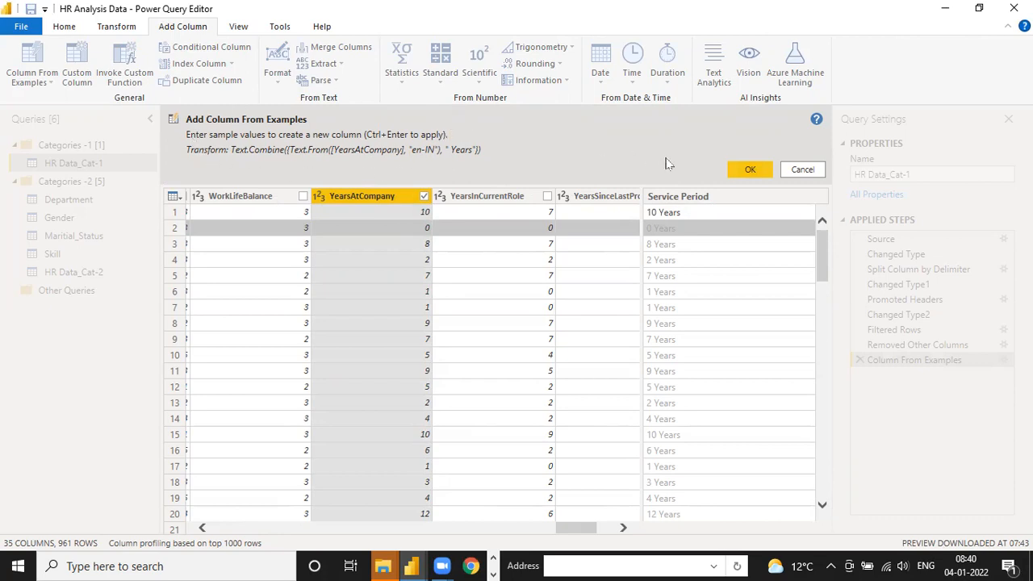
left_click(748, 169)
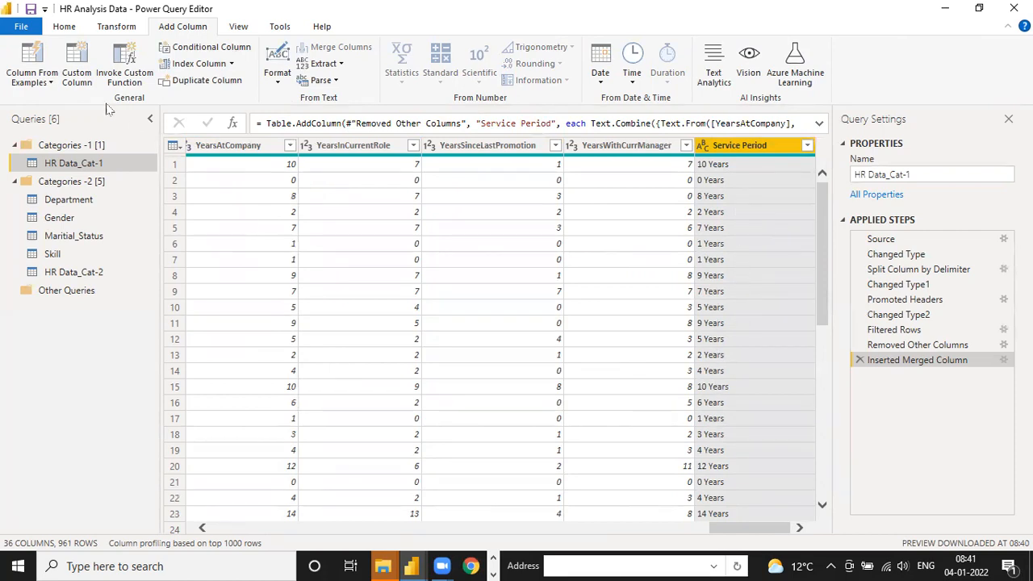
left_click(64, 32)
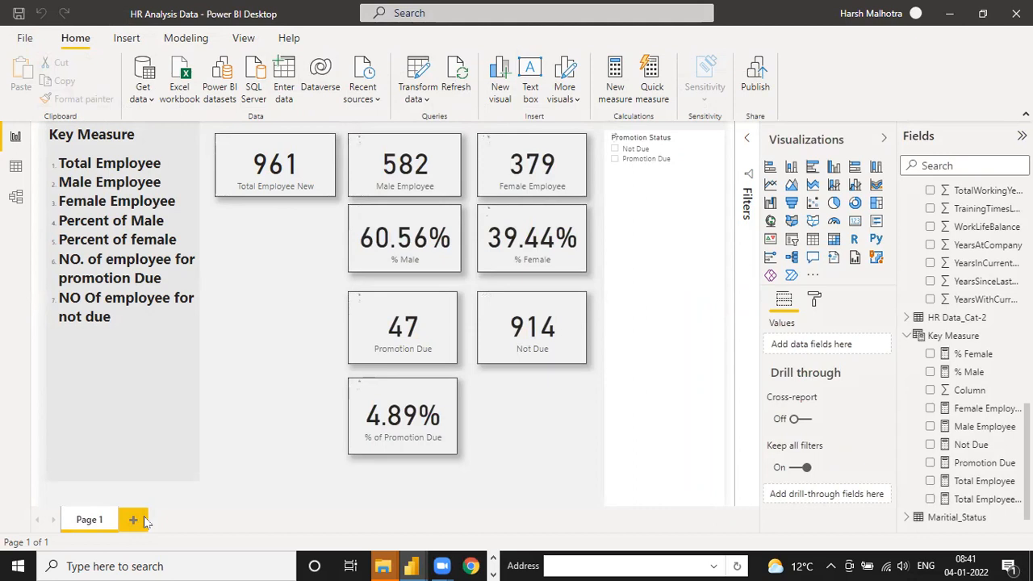
- Add a new report page and place HR Data_Cat-1's Service Period field on it as a table visual
left_click(138, 522)
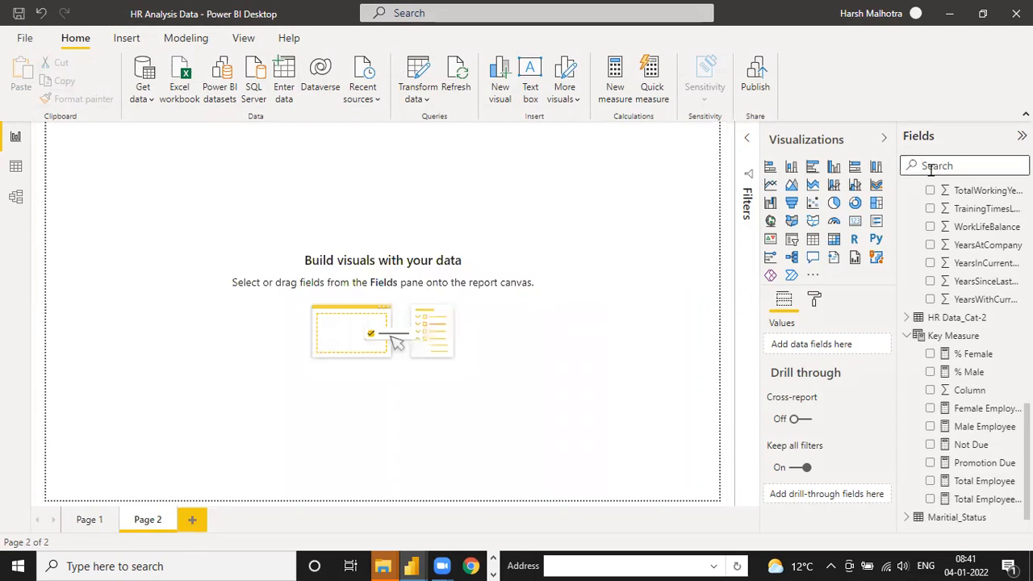
scroll(944, 339, "down", 1)
scroll(952, 323, "up", 10)
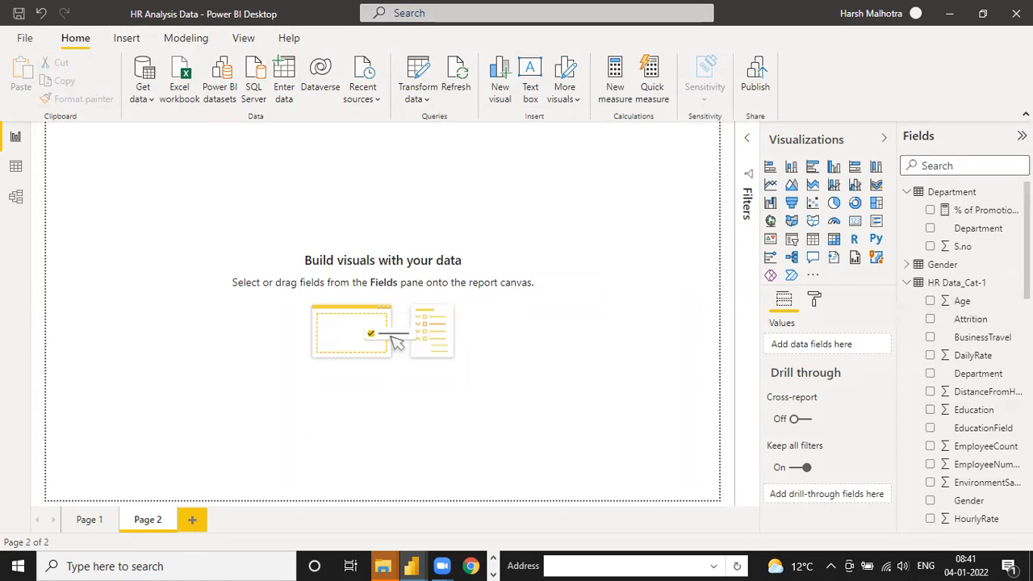
scroll(964, 355, "down", 2)
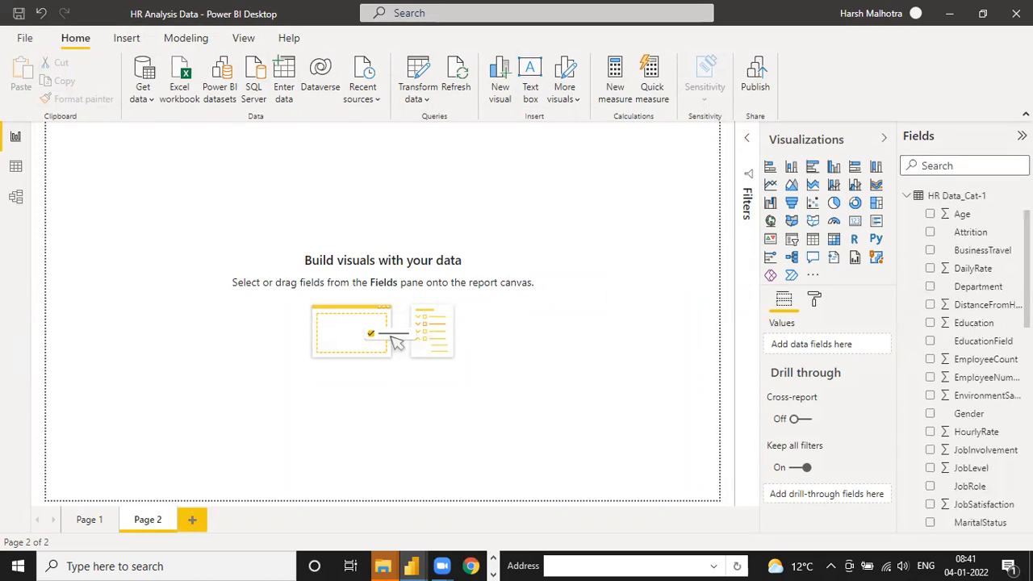
scroll(965, 355, "down", 4)
scroll(964, 355, "down", 5)
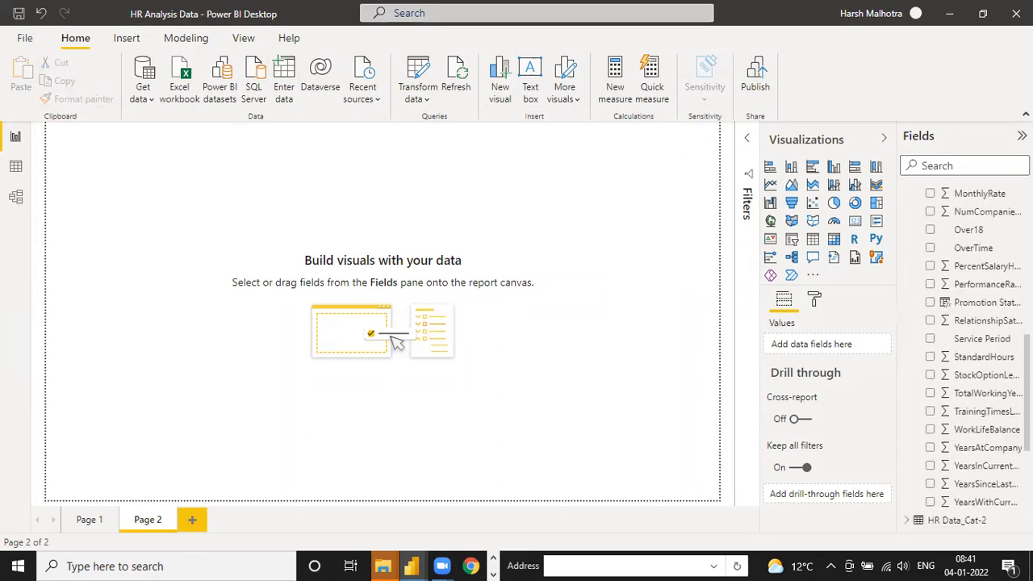
scroll(964, 347, "up", 2)
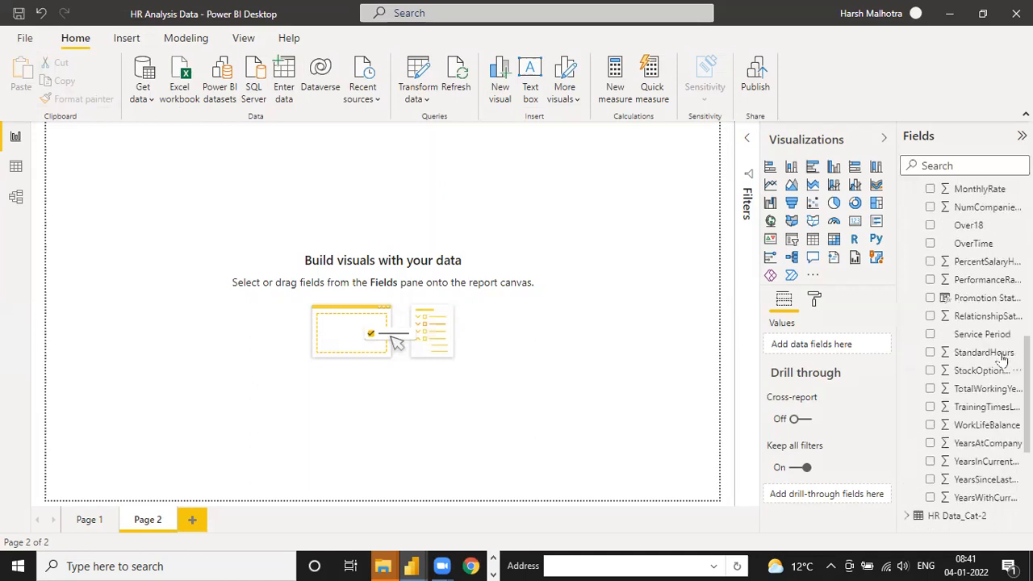
left_click_drag(981, 334, 337, 288)
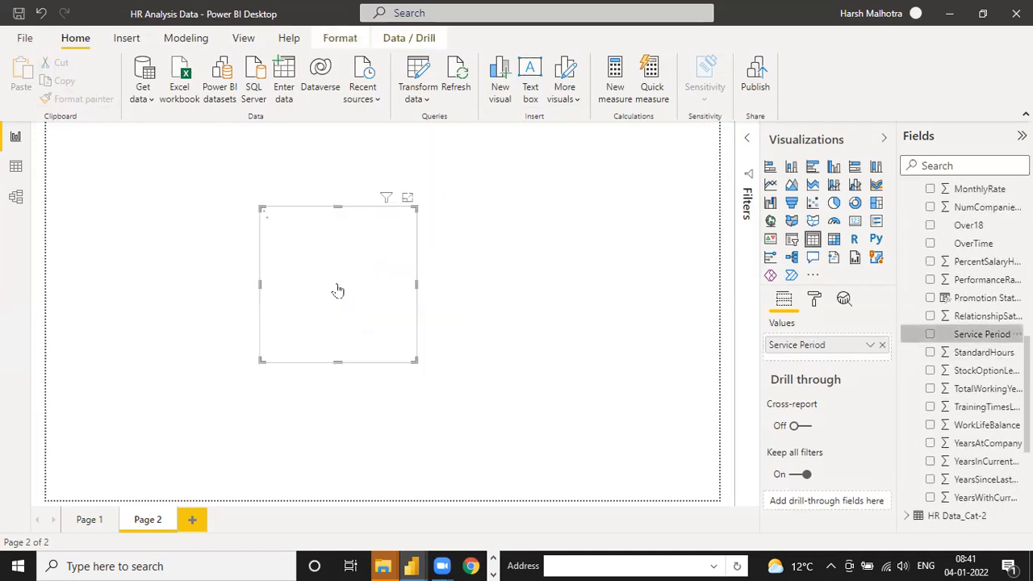
- Add the Total Employee New measure to the Service Period table and enlarge the table to most of the page's height
scroll(960, 244, "up", 10)
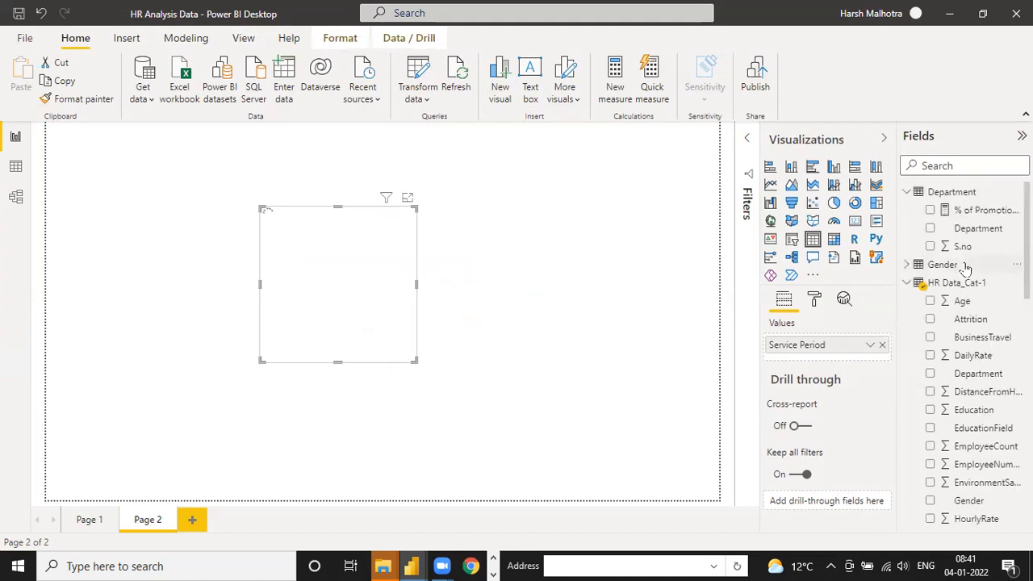
scroll(968, 339, "down", 10)
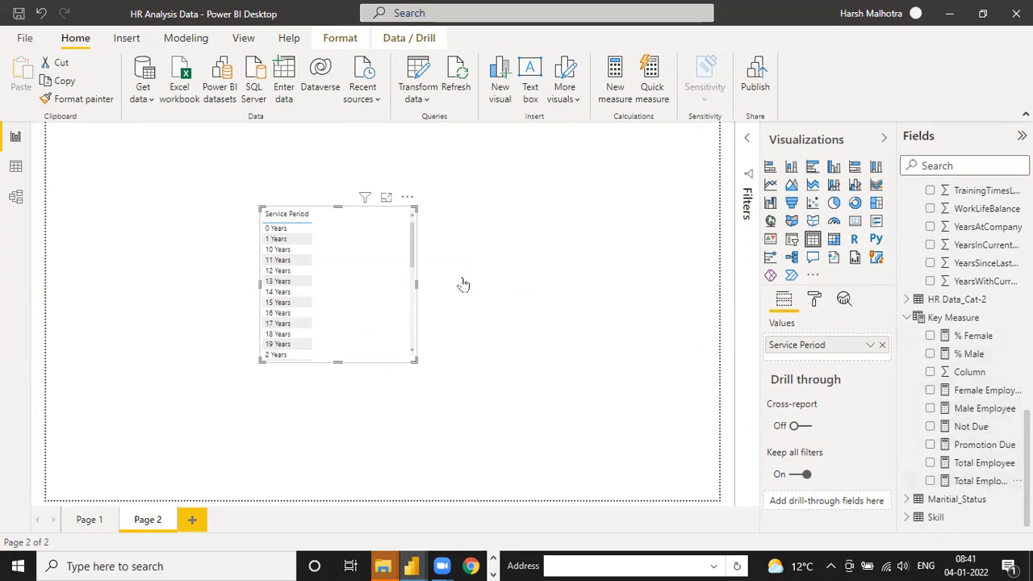
left_click_drag(999, 483, 383, 293)
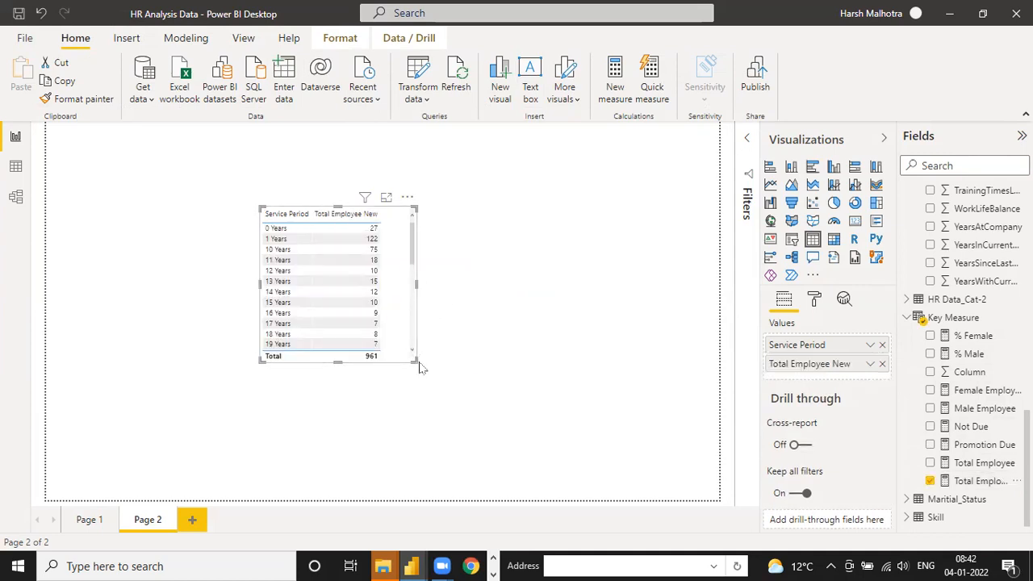
left_click_drag(418, 361, 463, 435)
left_click_drag(376, 206, 363, 142)
left_click_drag(460, 436, 408, 460)
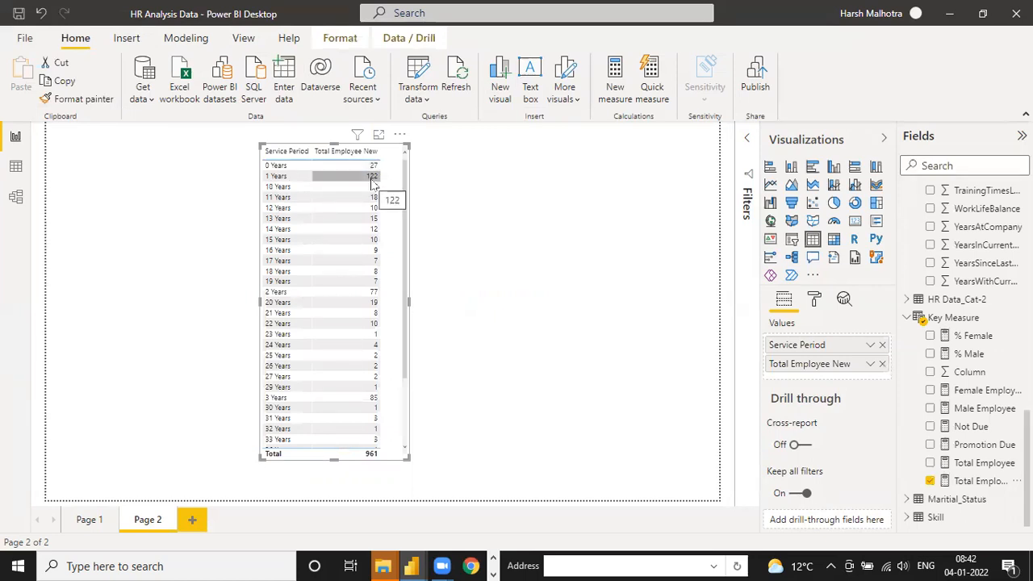
- Sort the table by Total Employee New descending, re-sort it by Service Period ascending, and examine its rows
left_click(337, 151)
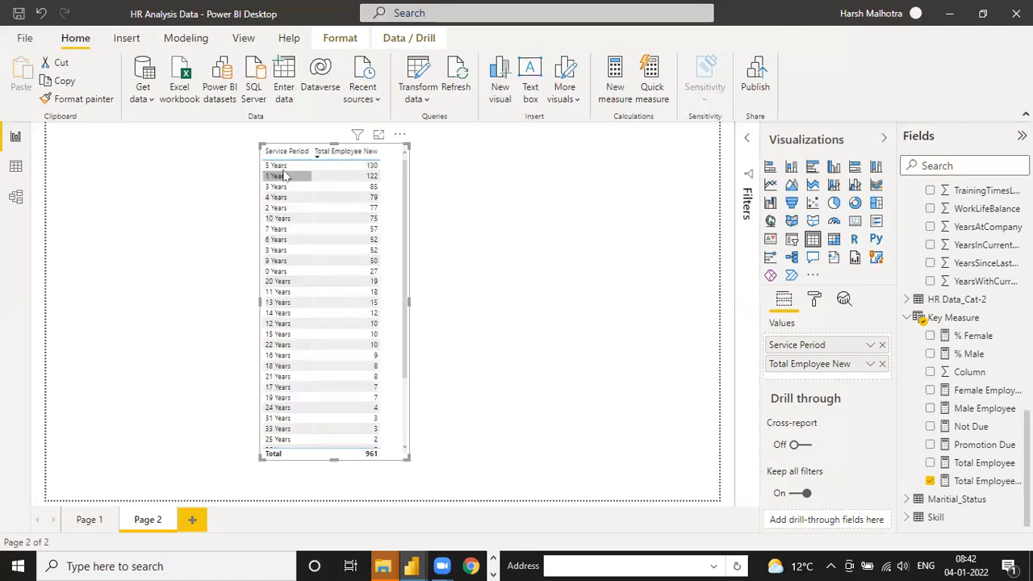
left_click(274, 155)
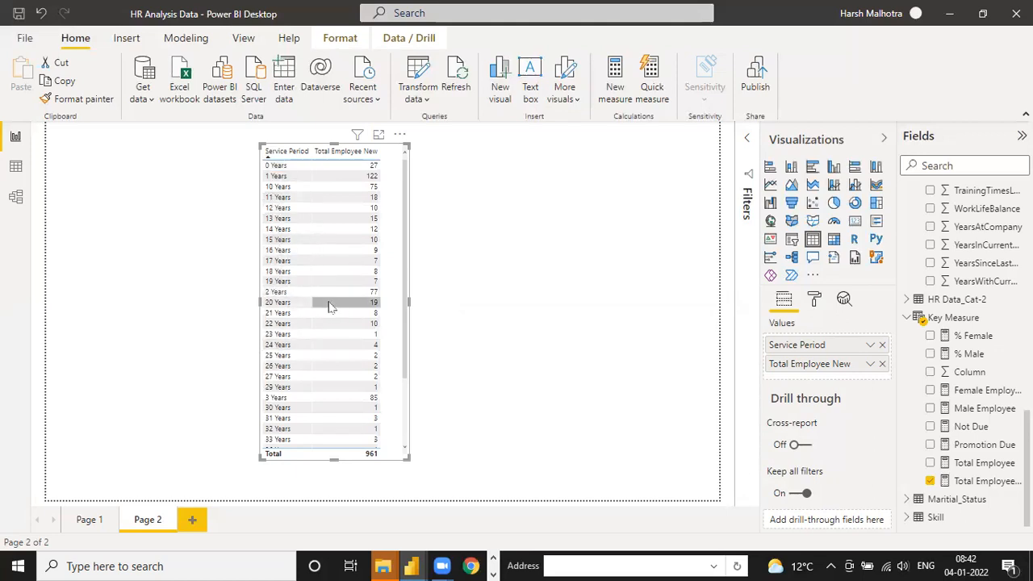
scroll(359, 266, "down", 3)
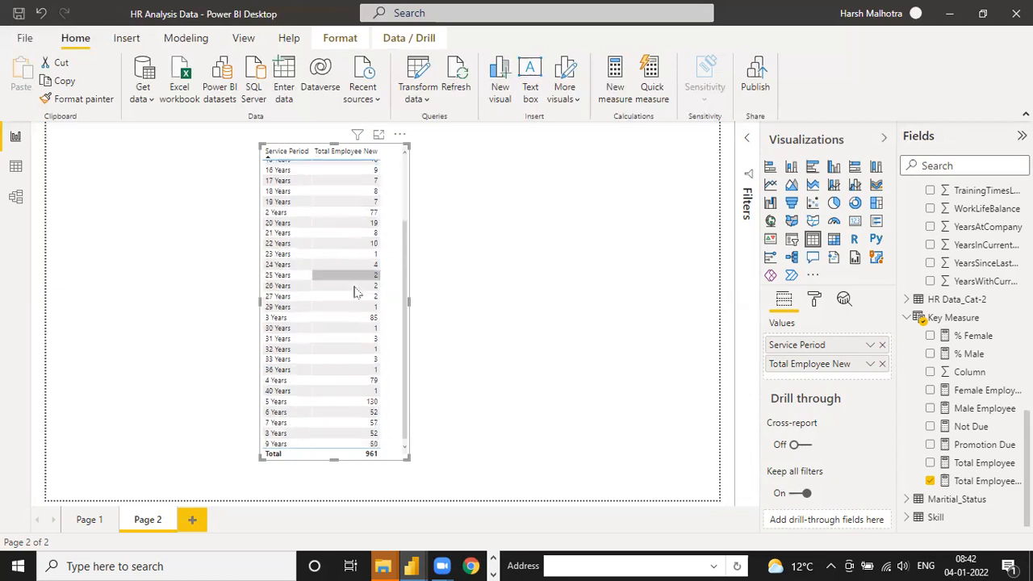
scroll(359, 266, "up", 3)
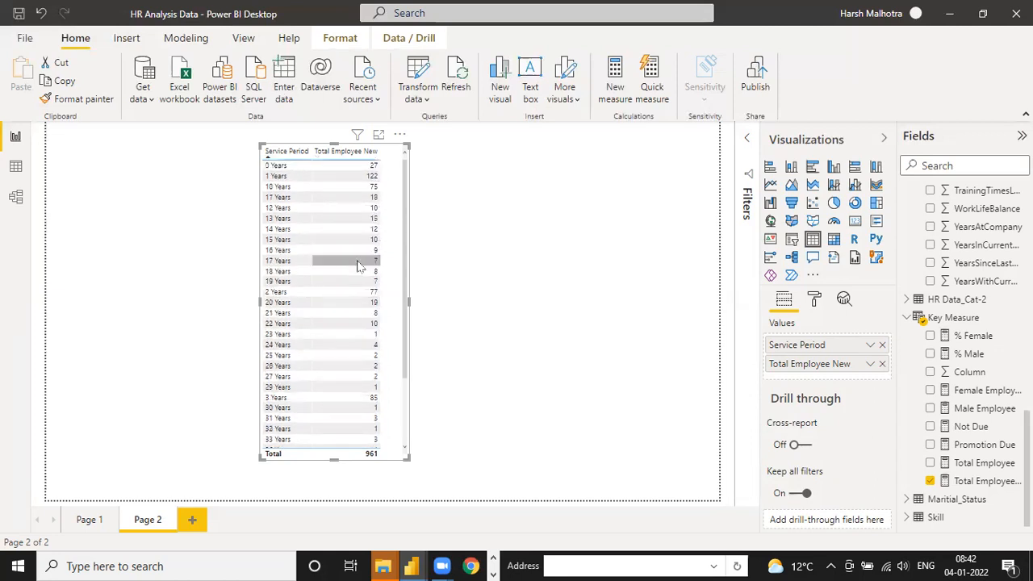
- Move the narrowed Service Period table to the page's left edge and convert it to a stacked bar chart of about half its height
left_click_drag(406, 458, 394, 461)
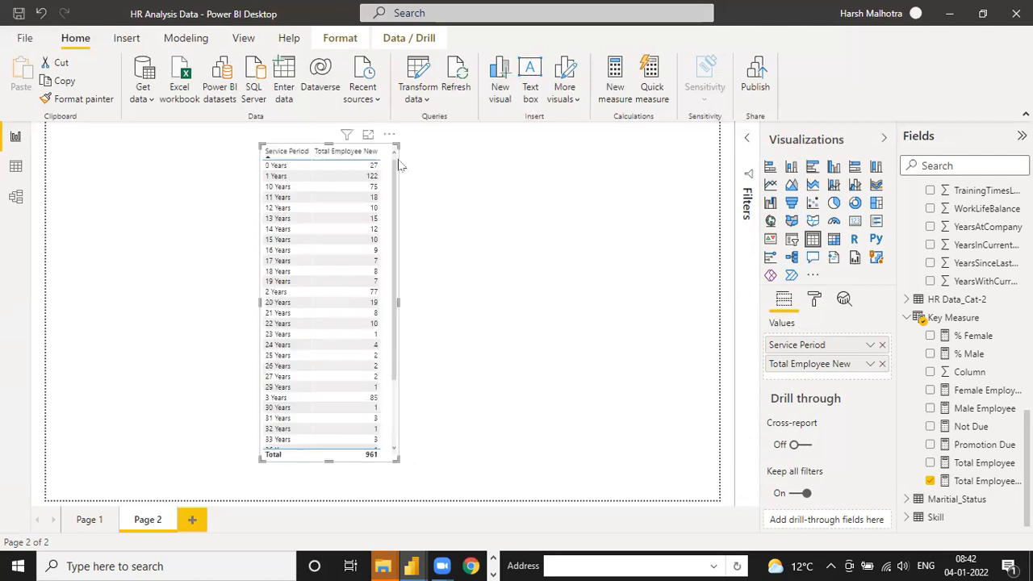
left_click_drag(386, 138, 307, 157)
left_click_drag(292, 151, 156, 142)
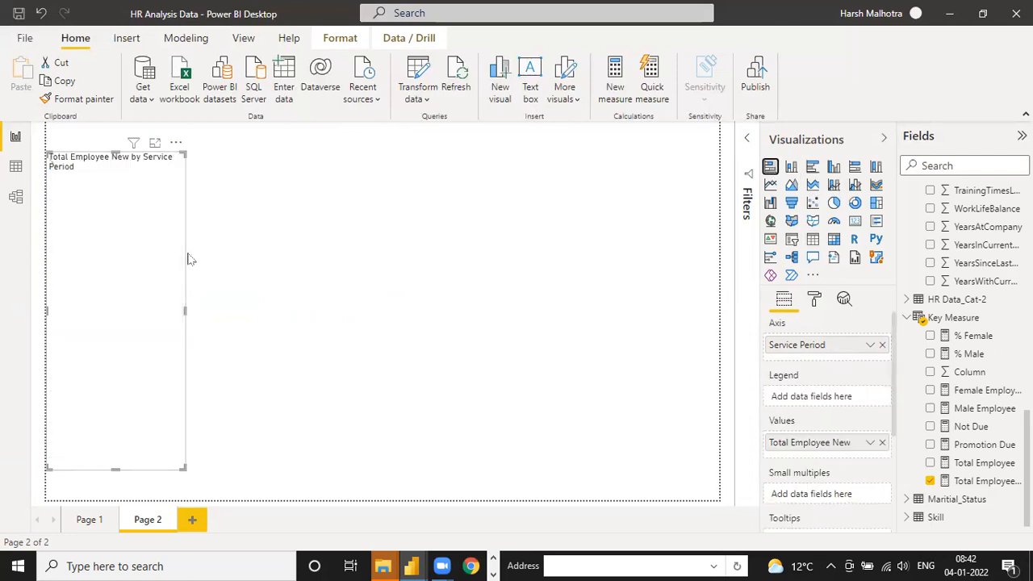
left_click_drag(185, 468, 196, 324)
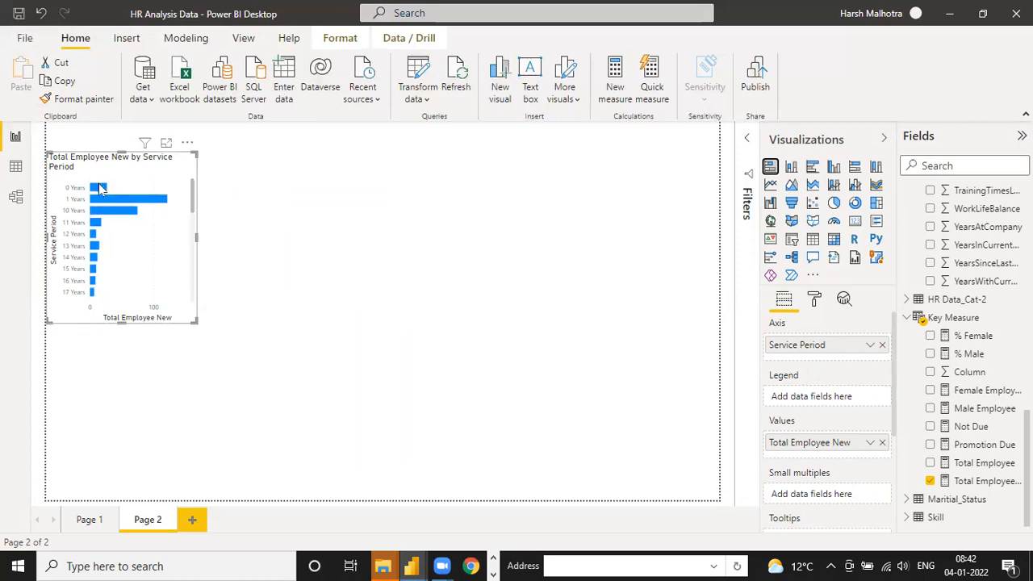
- Narrow the Total Employee New by Service Period chart and reposition it slightly in from the page's upper-left corner
mouse_move(100, 192)
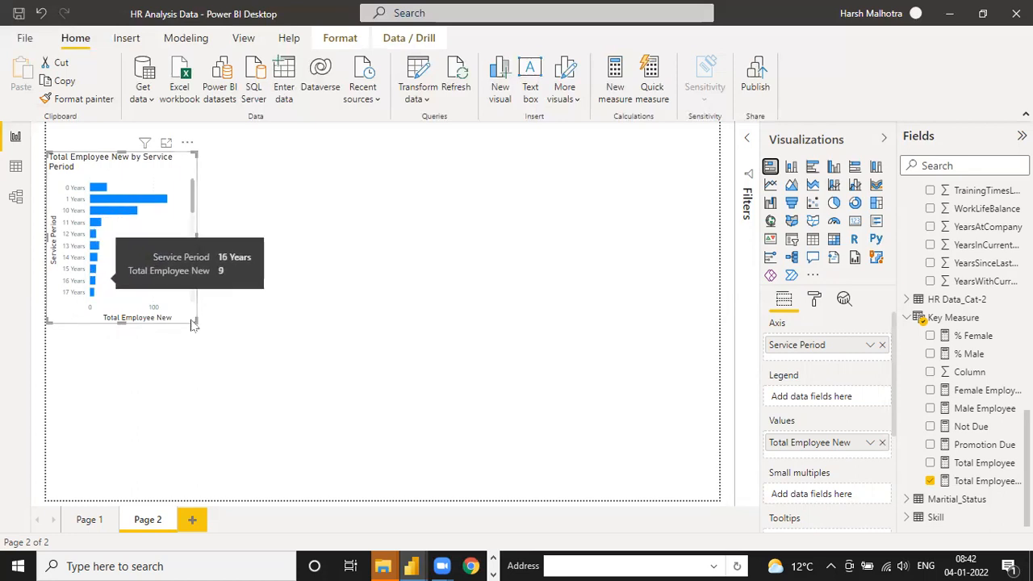
left_click_drag(196, 322, 149, 319)
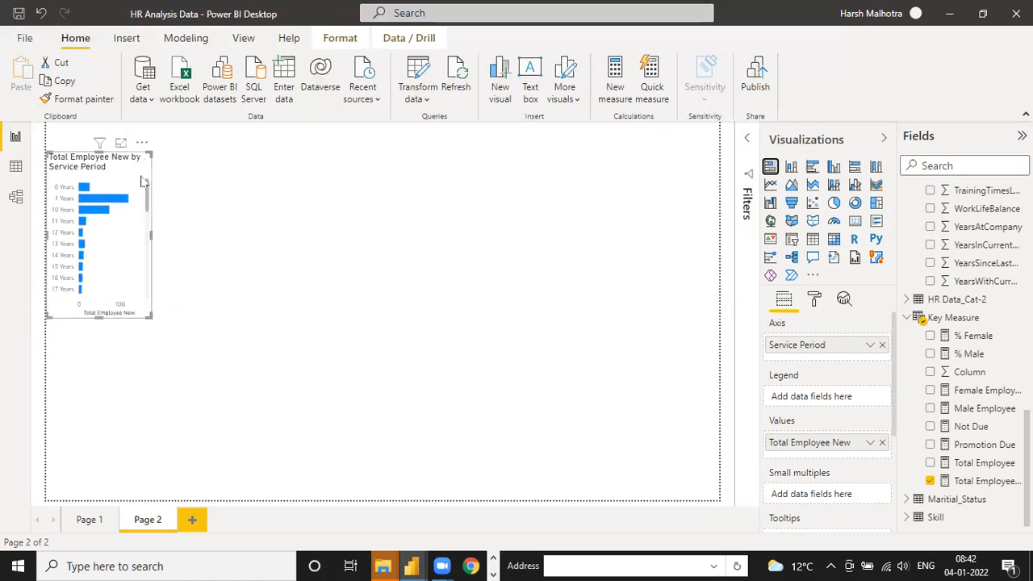
left_click_drag(140, 152, 181, 143)
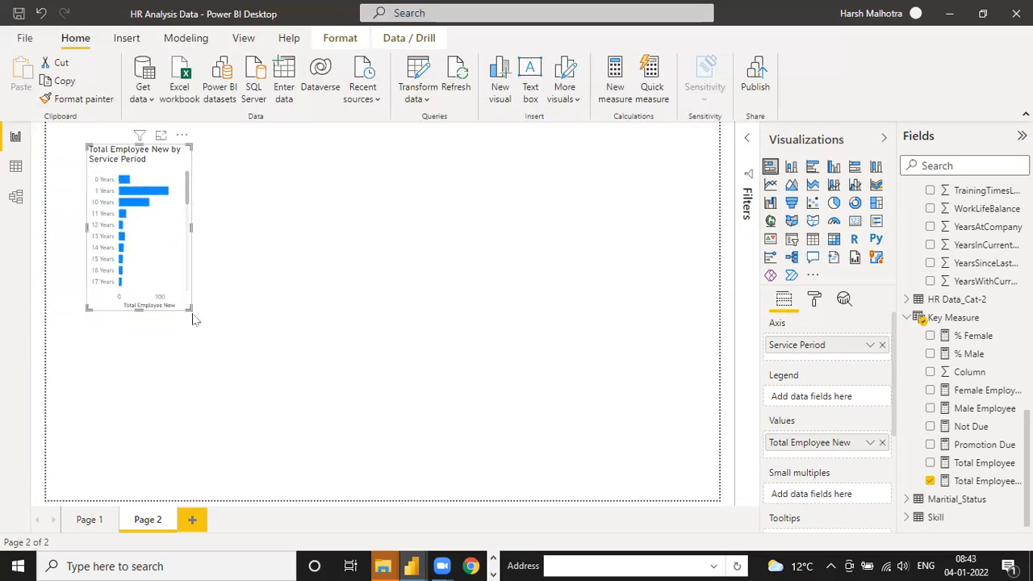
left_click_drag(191, 310, 191, 308)
left_click_drag(199, 297, 198, 295)
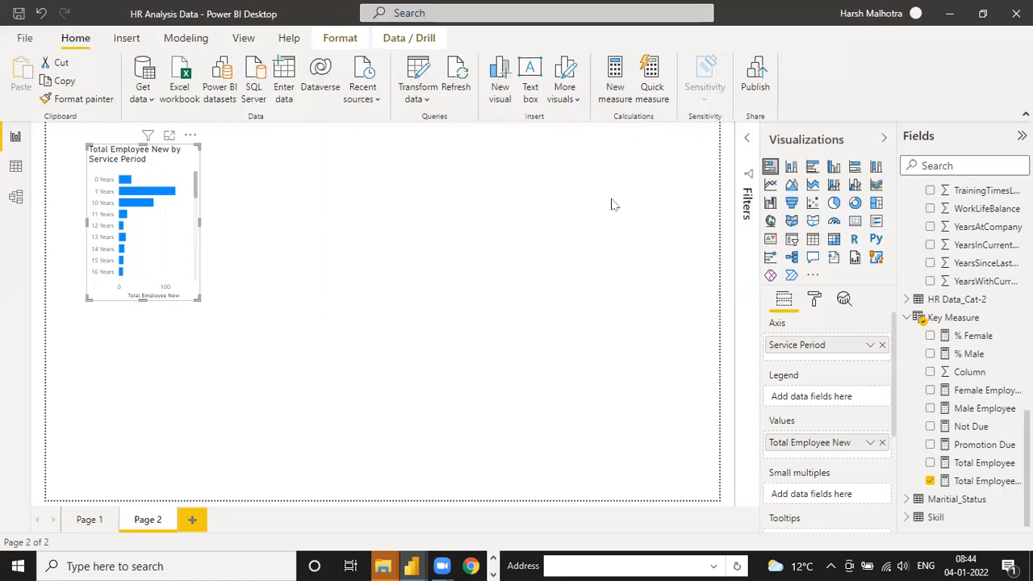
left_click(245, 42)
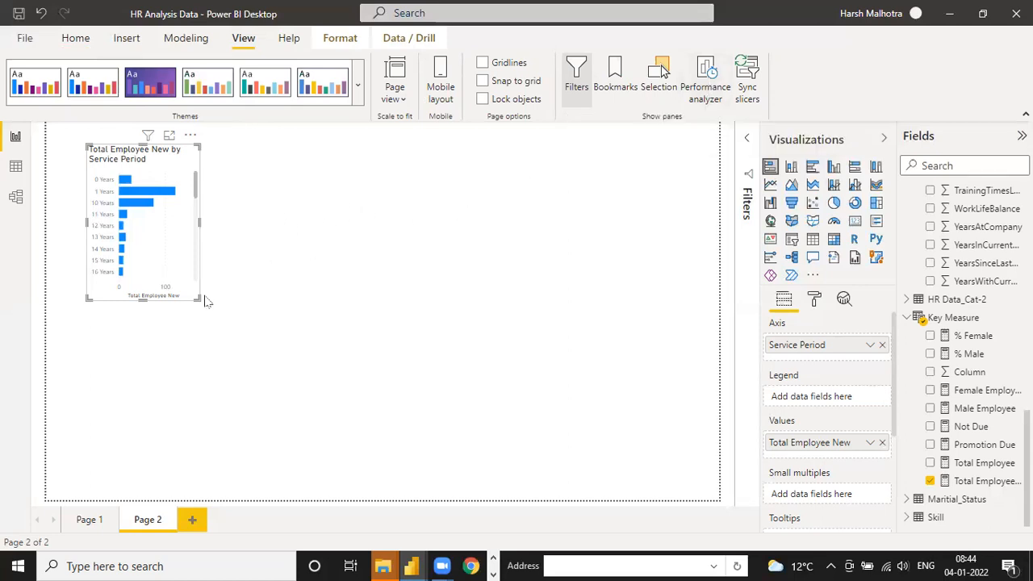
left_click_drag(198, 299, 194, 328)
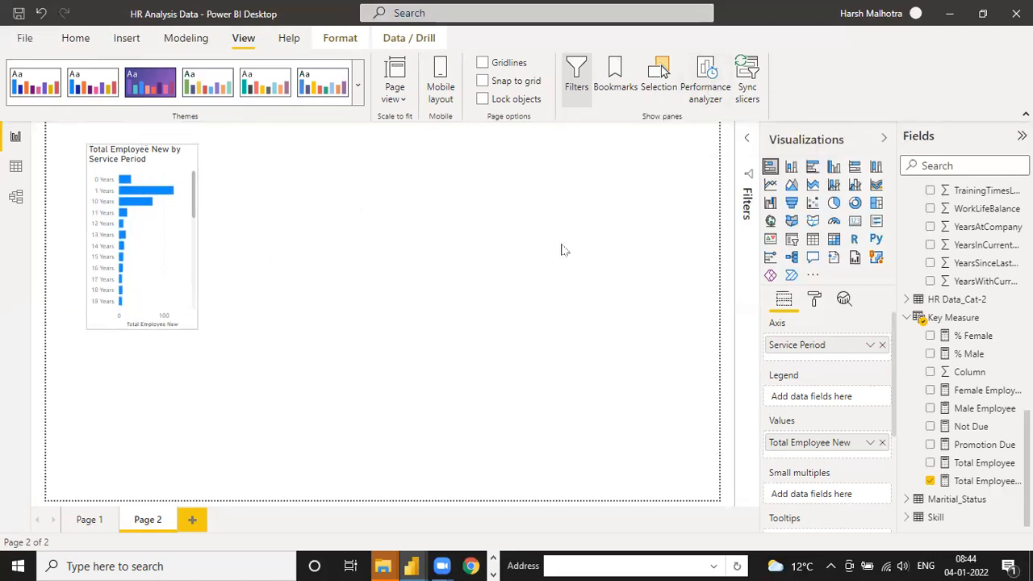
left_click(76, 39)
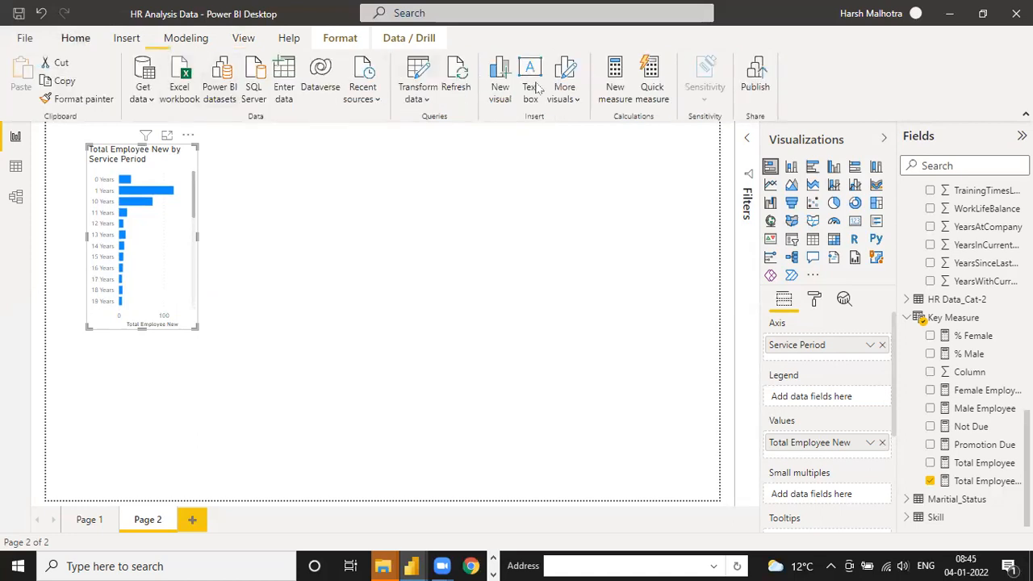
left_click(187, 39)
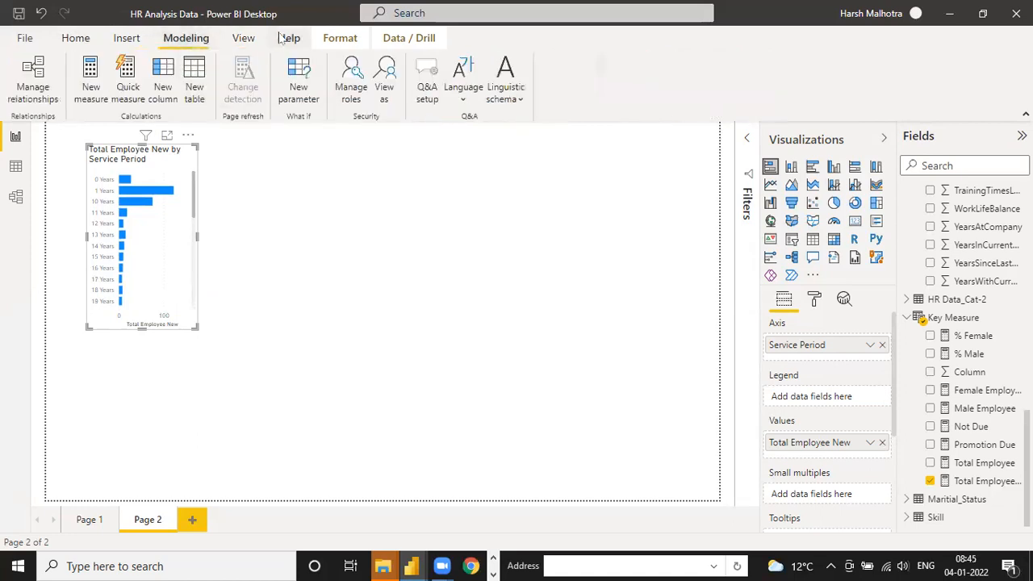
left_click(243, 39)
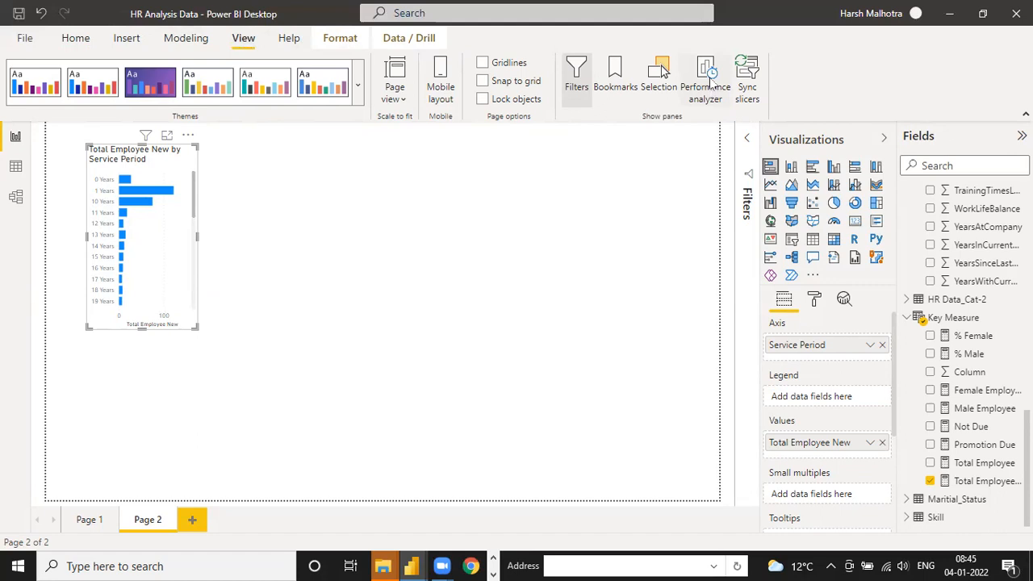